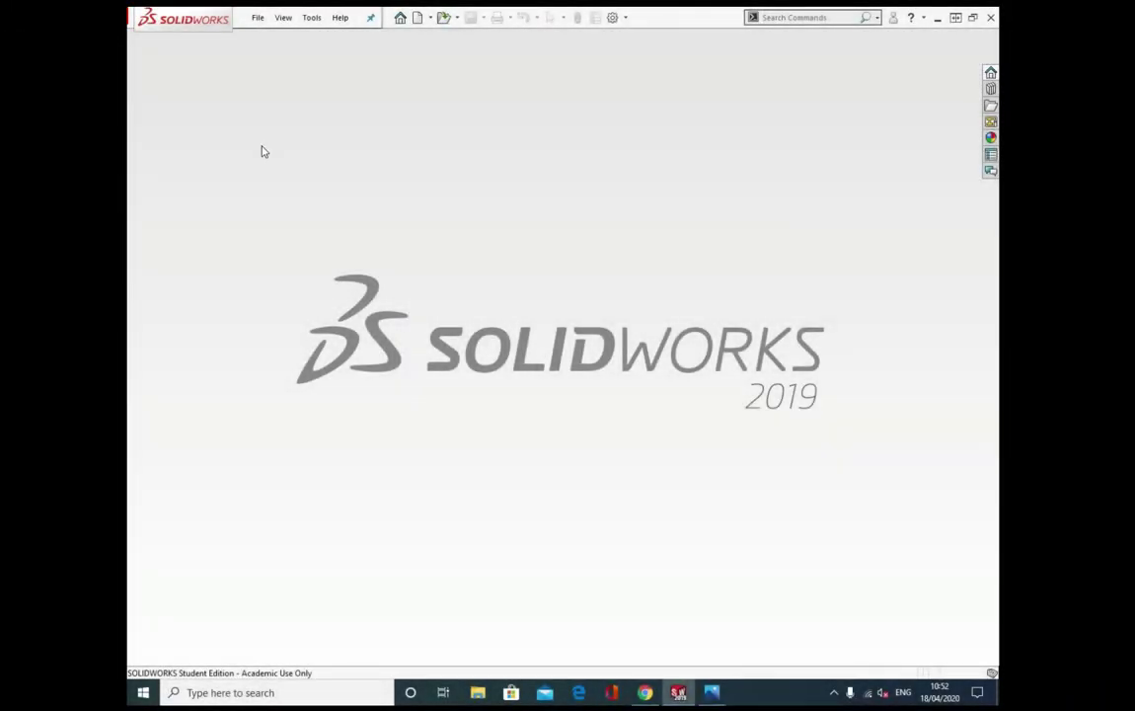
- Create a new part document
left_click(255, 19)
left_click(264, 39)
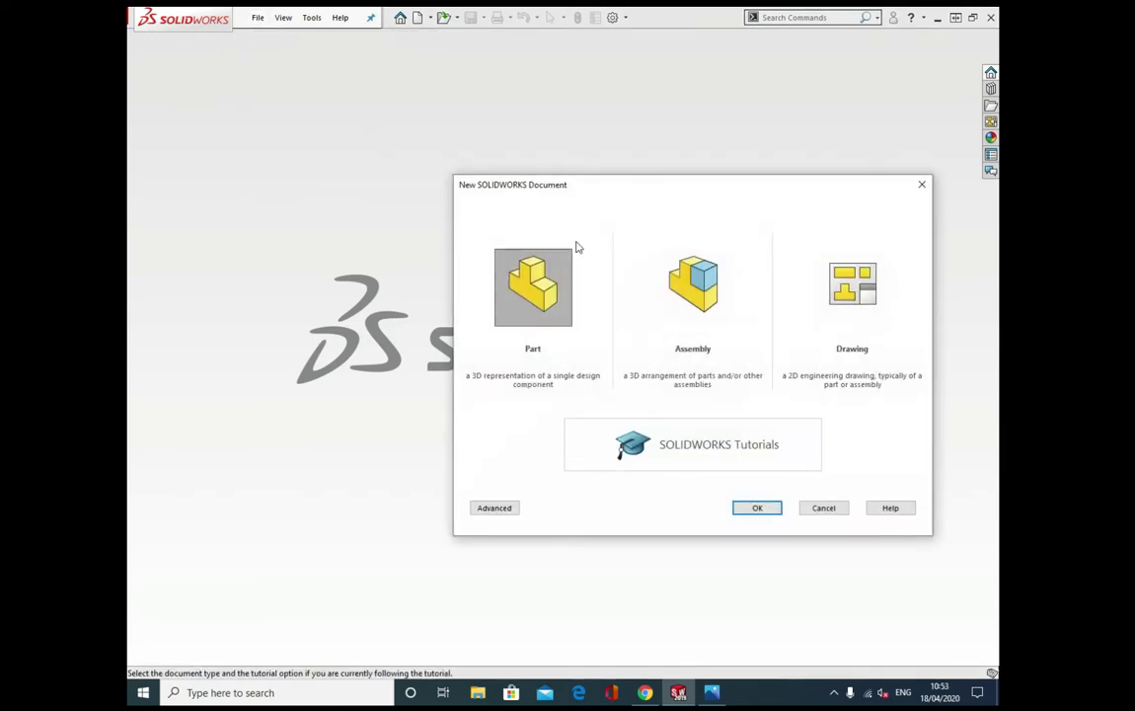
left_click(758, 508)
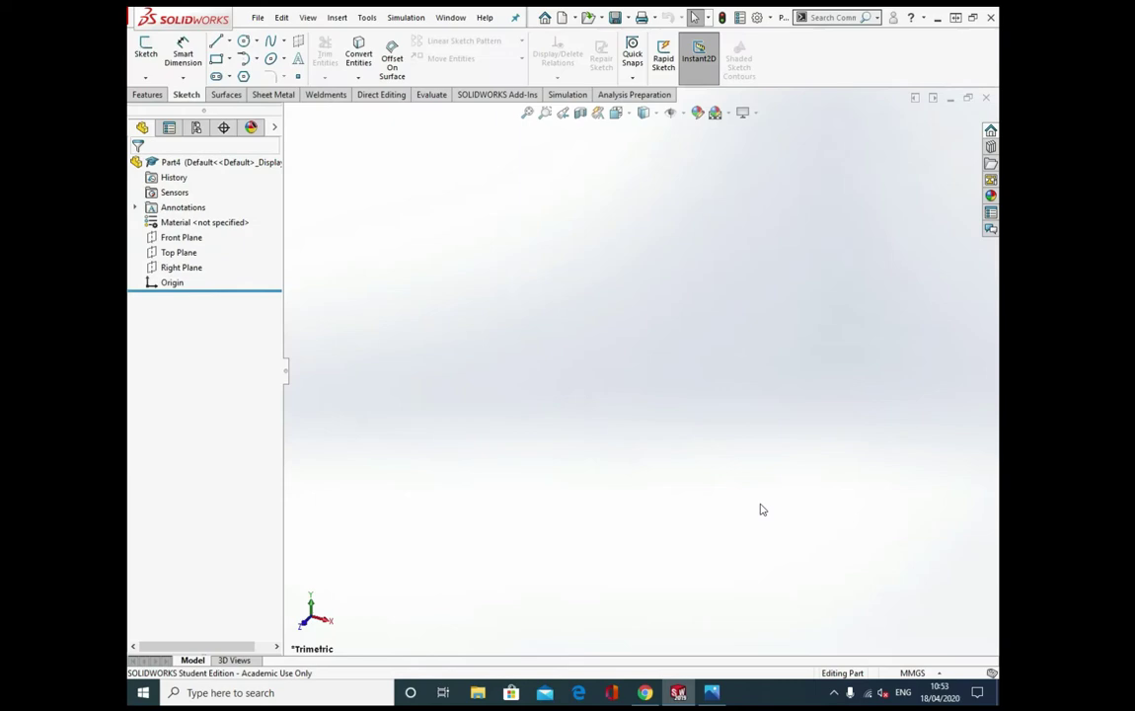
- Open the part's equations table and add a global variable A equal to 81
left_click(366, 18)
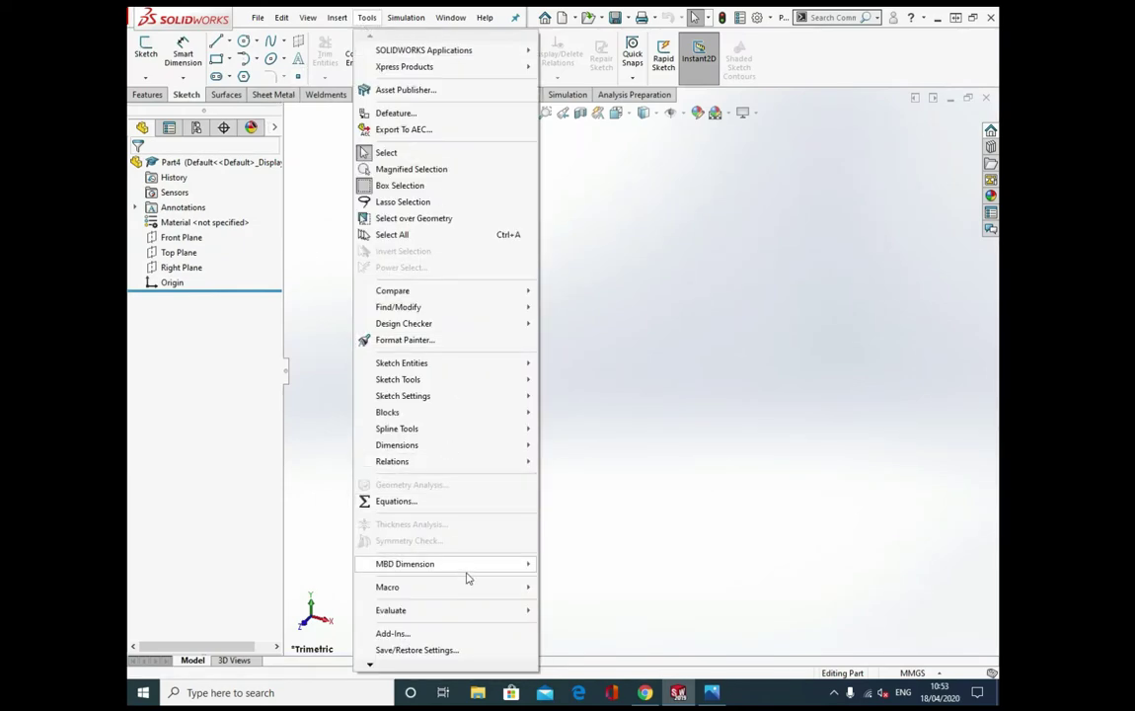
left_click(472, 513)
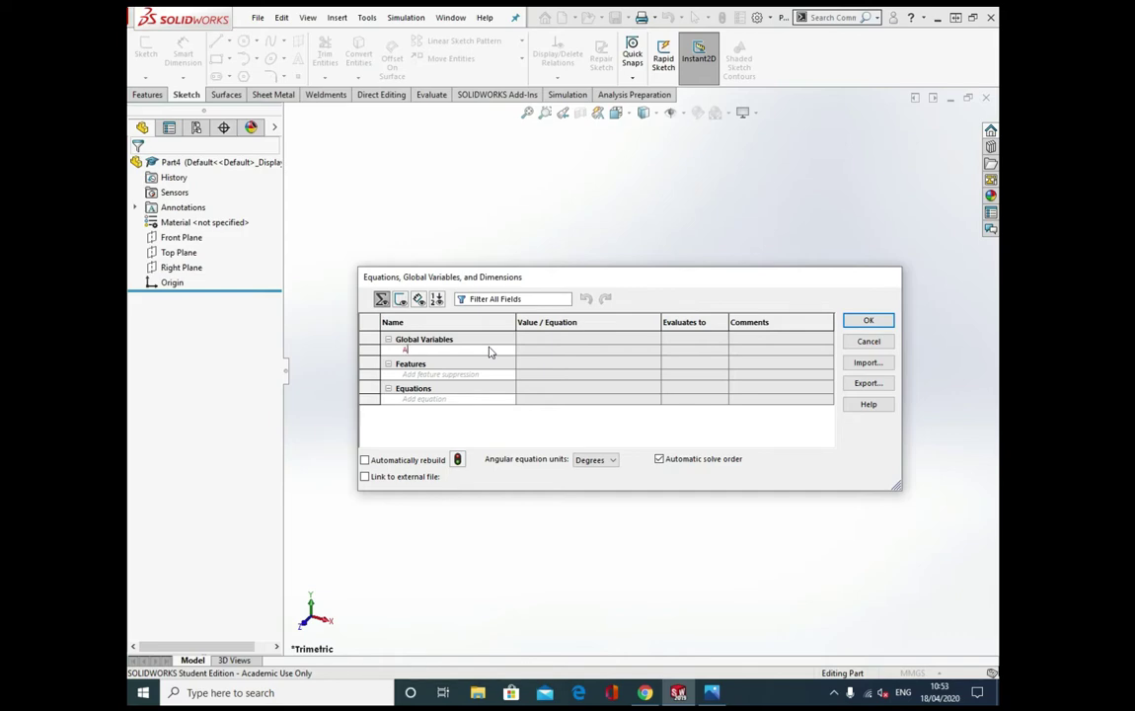
left_click(491, 351)
type("A")
key("Tab")
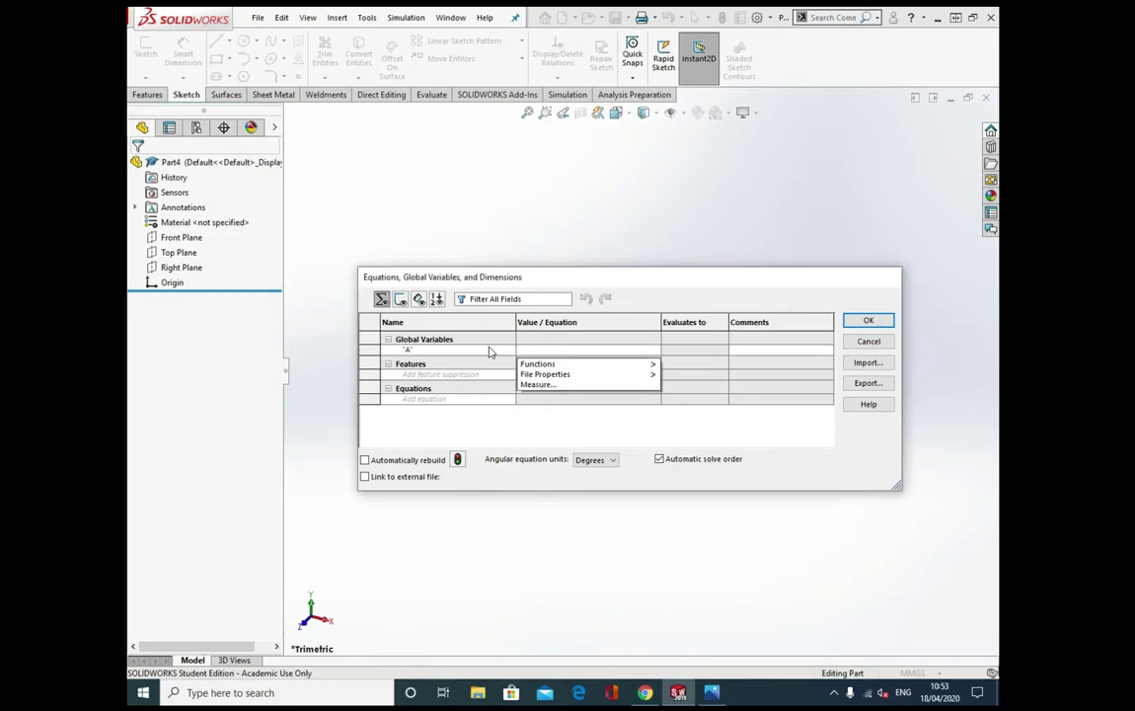
type("81")
key("Tab")
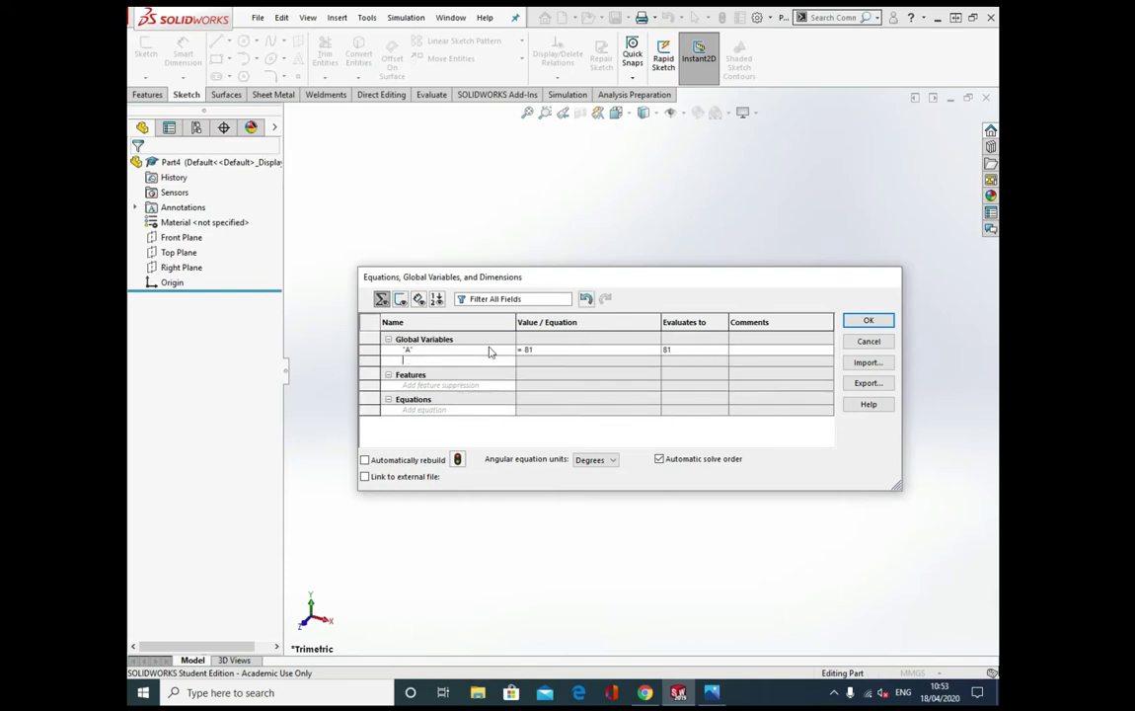
- Add global variables B equal to 57 and C equal to 43, and accept the equations
key("Tab")
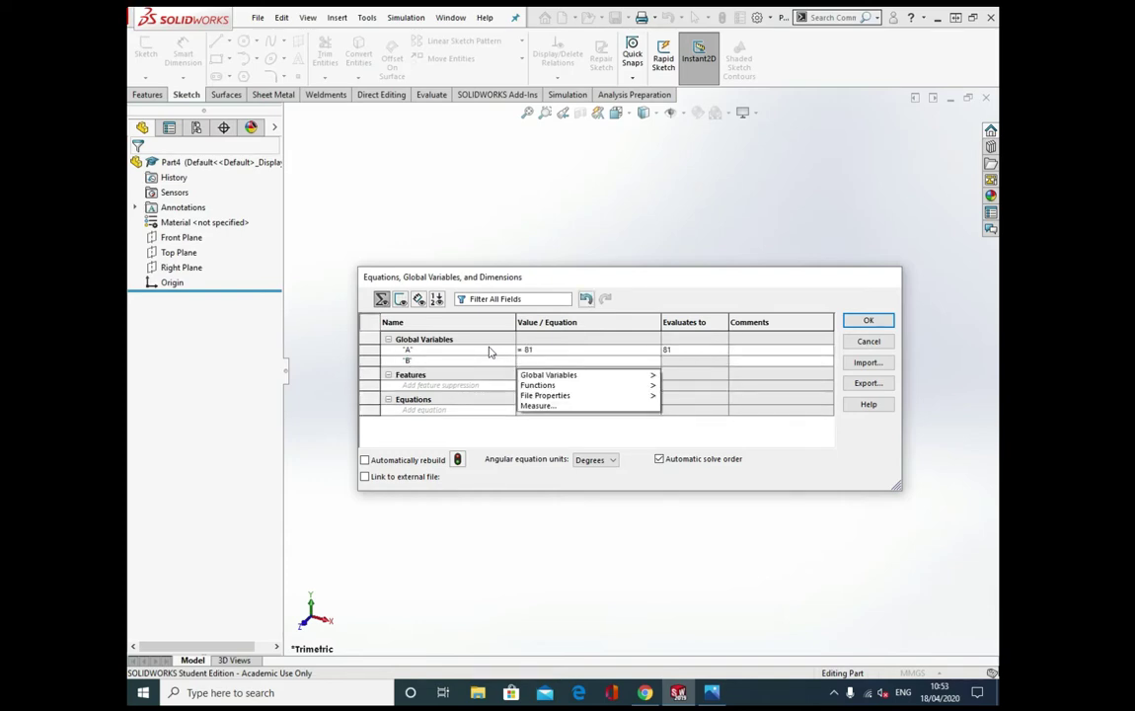
type("57")
key("Tab")
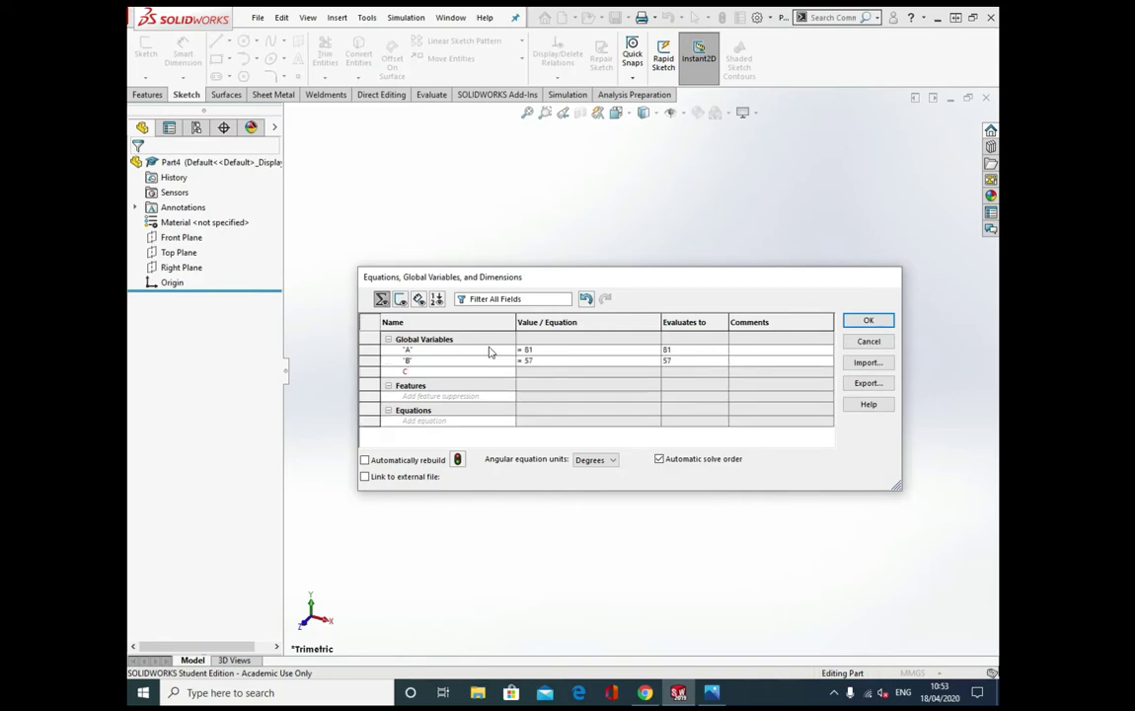
key("Tab")
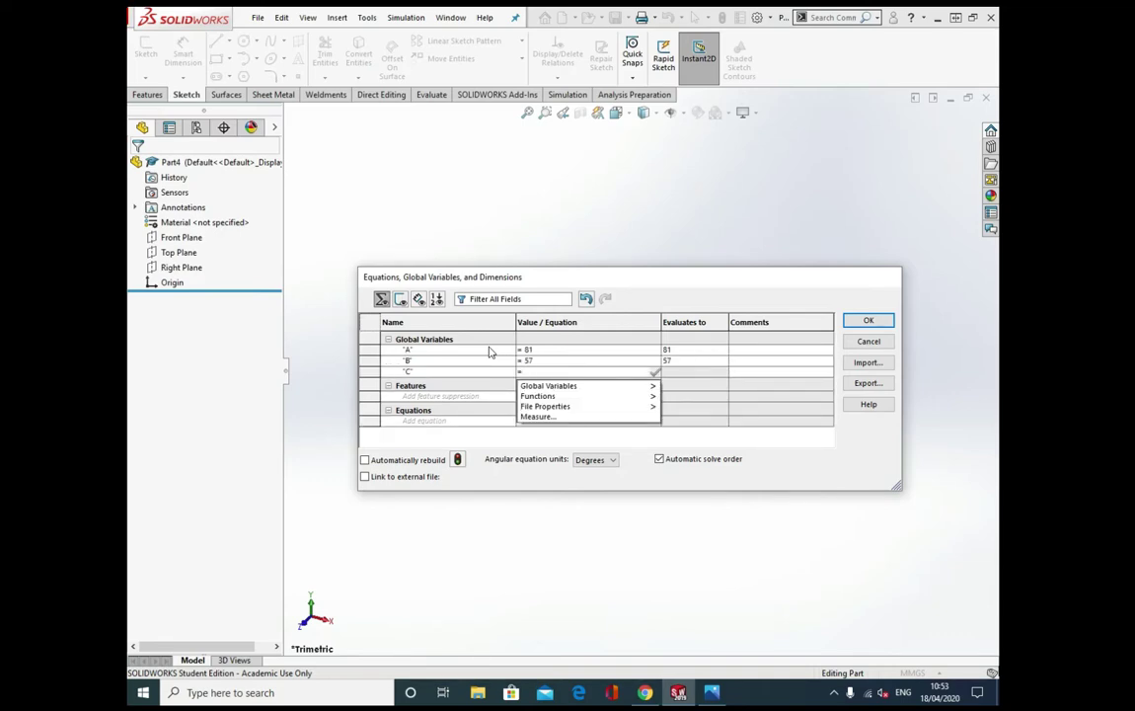
type("43")
key("Tab")
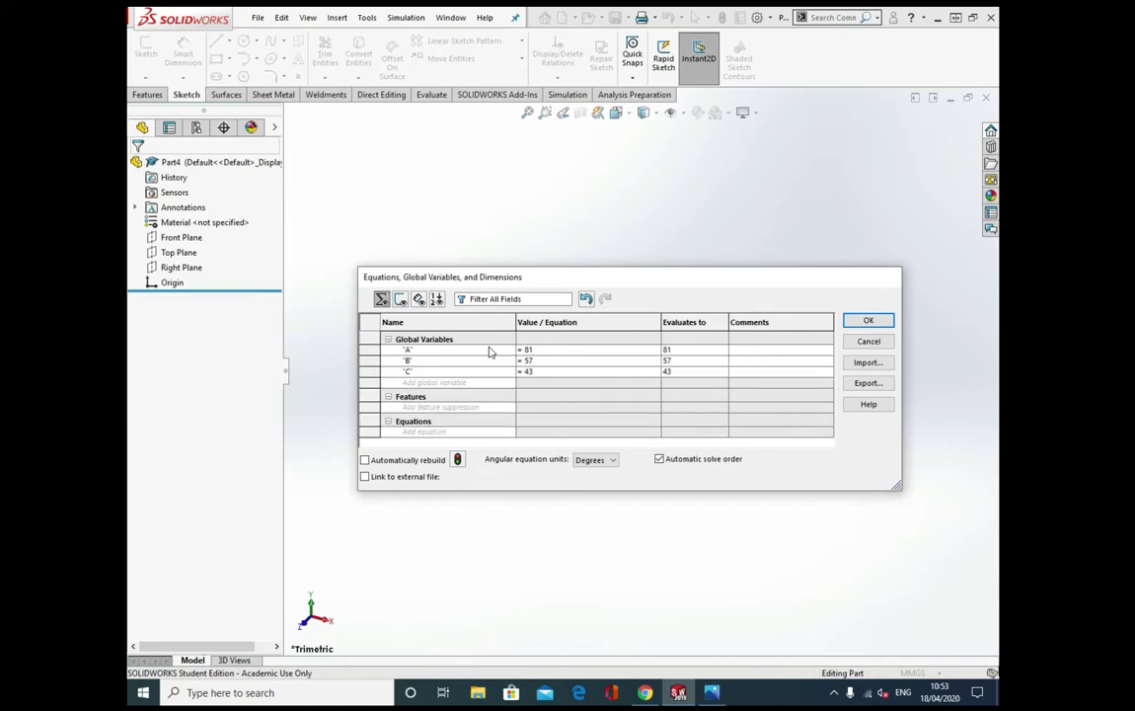
left_click(867, 322)
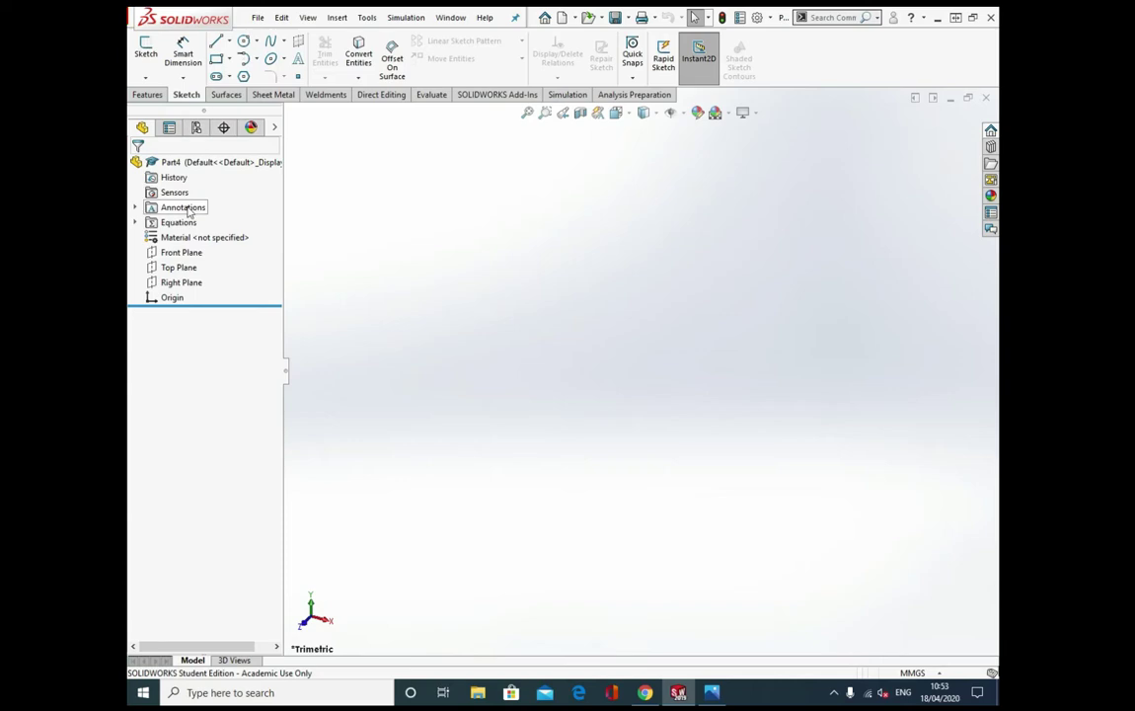
- Start a sketch on the Front Plane and draw a corner rectangle of about 150 by 95 mm around the origin as construction geometry
left_click(178, 254)
left_click(247, 233)
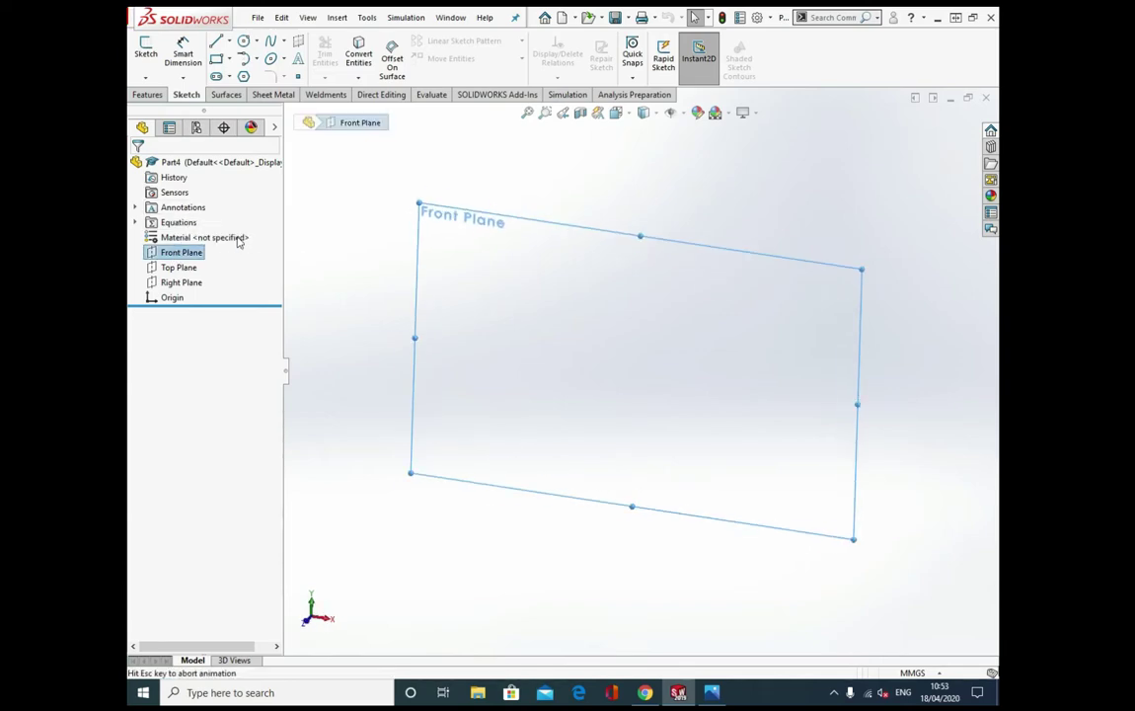
left_click(147, 47)
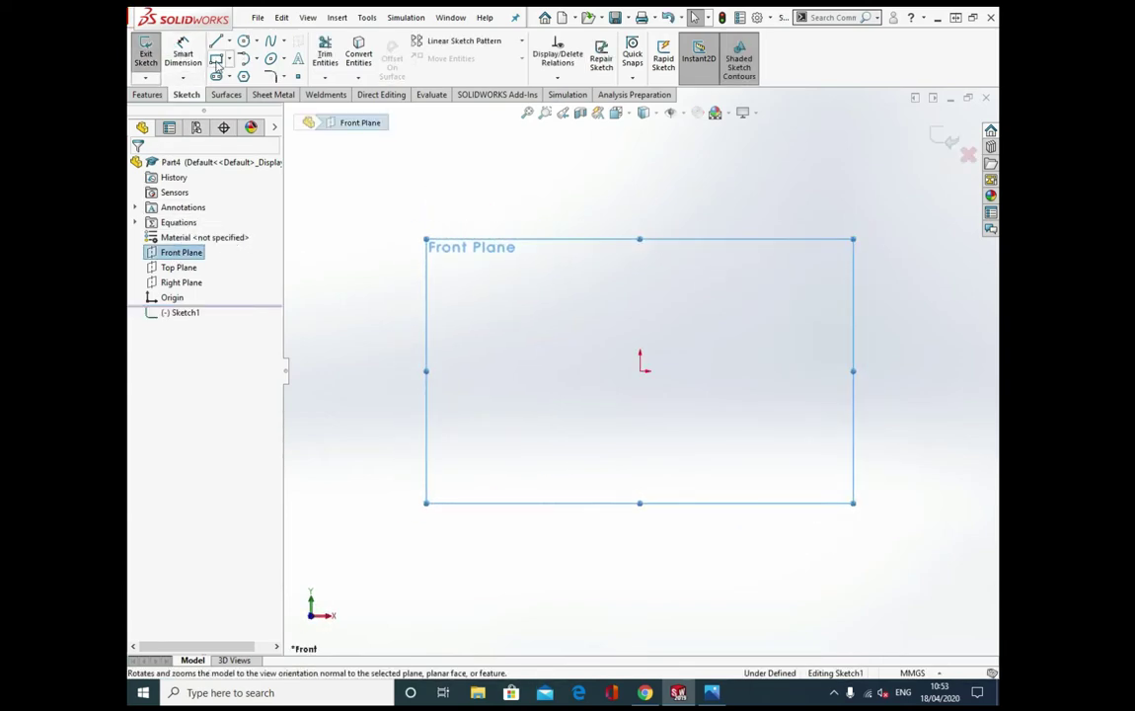
left_click(216, 59)
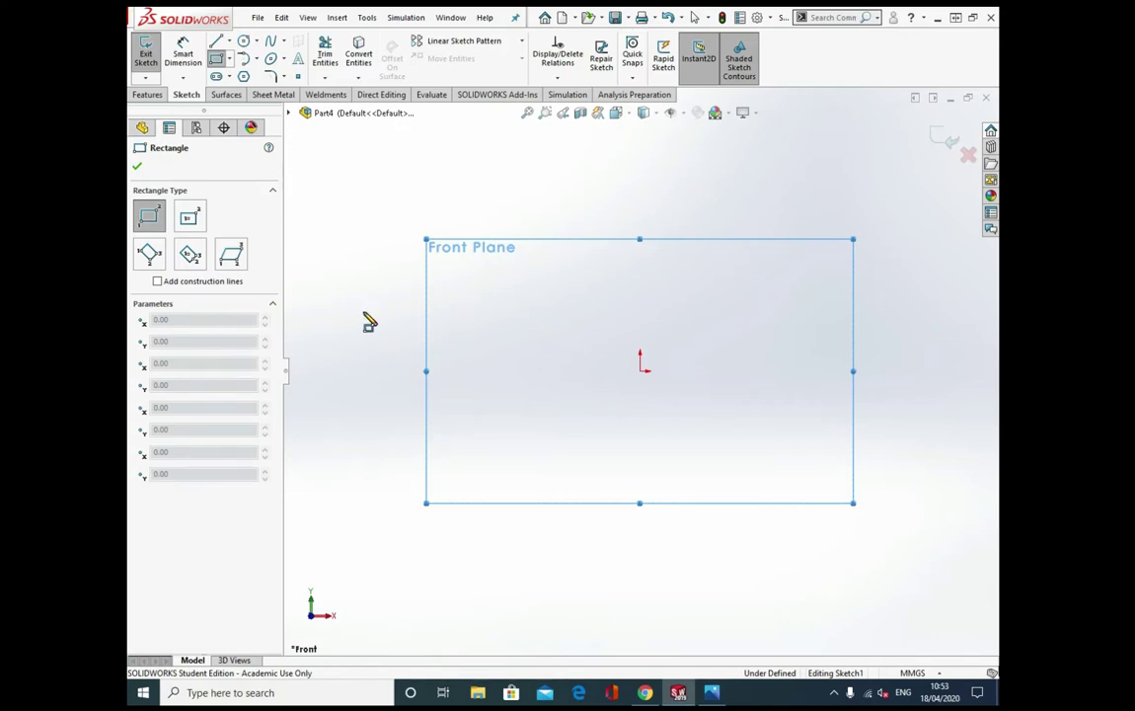
left_click(490, 263)
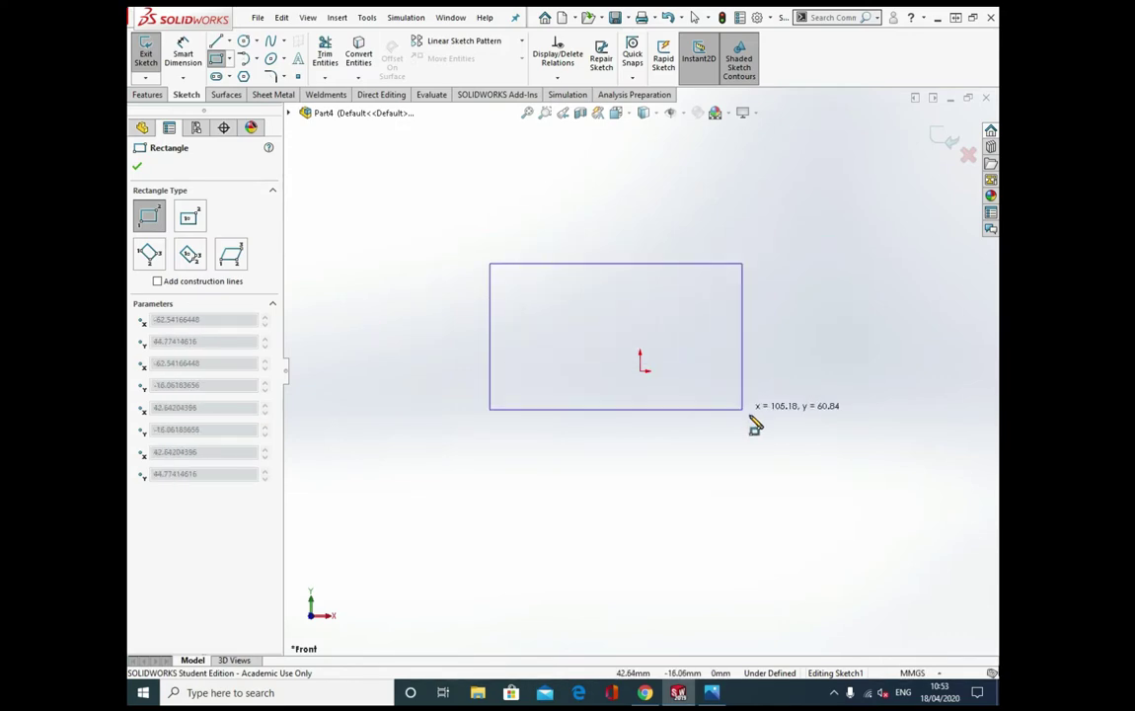
left_click(850, 491)
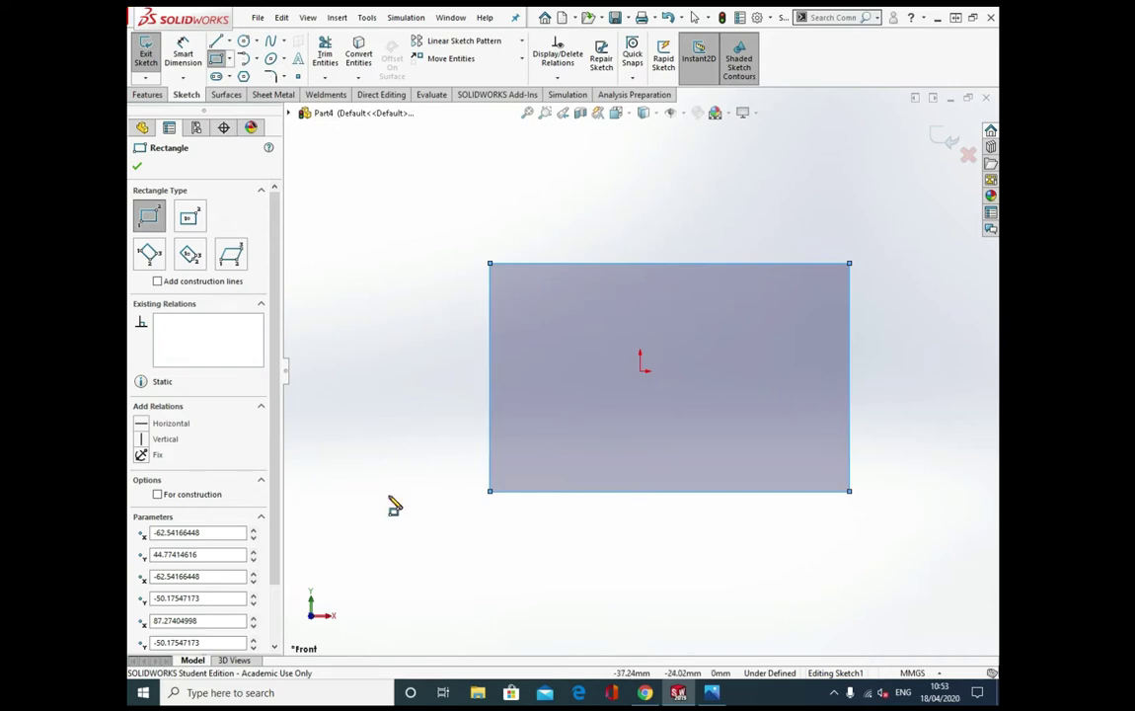
left_click(157, 494)
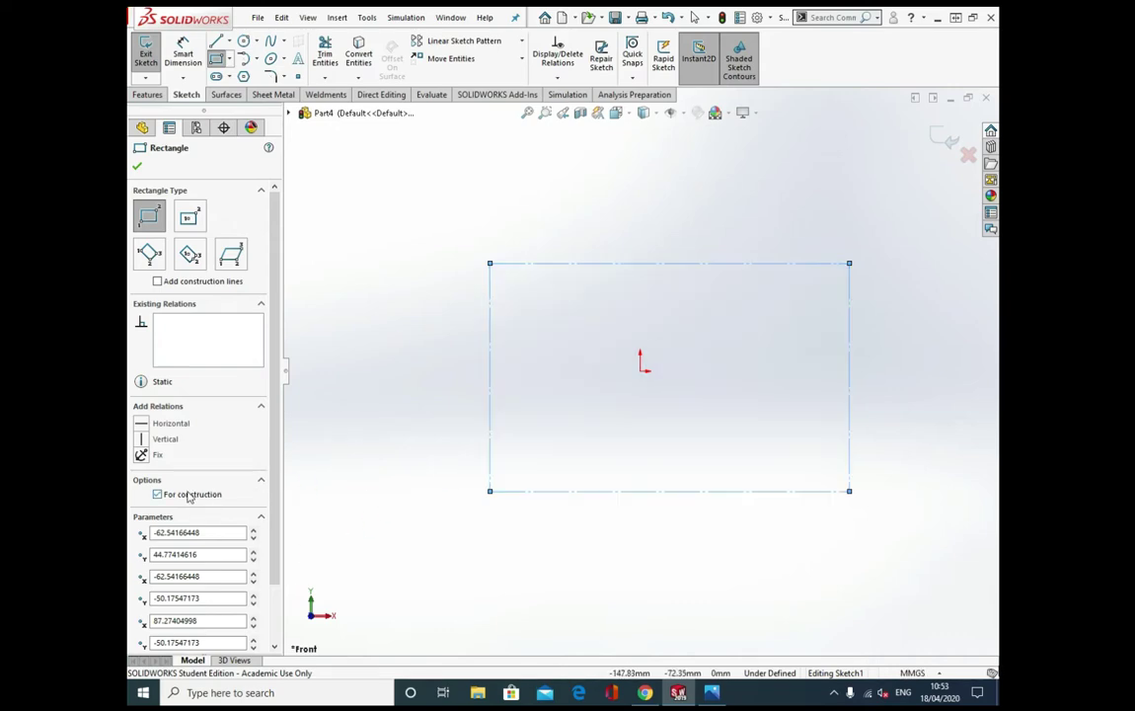
- Draw a circle centred on the origin inside the construction rectangle and set its diameter to 14 mm
left_click(243, 40)
key("alt+Tab")
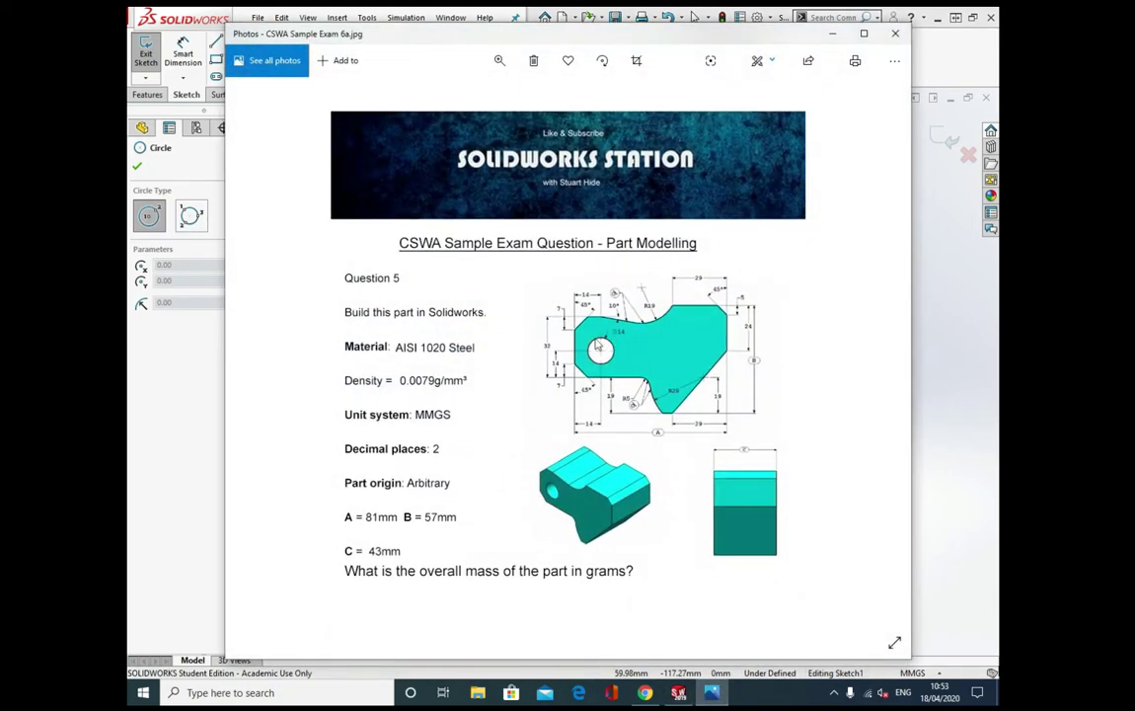
left_click(832, 34)
mouse_move(642, 367)
left_mouse_down()
mouse_move(647, 330)
mouse_move(637, 337)
left_mouse_up()
key("Escape")
left_click(637, 336)
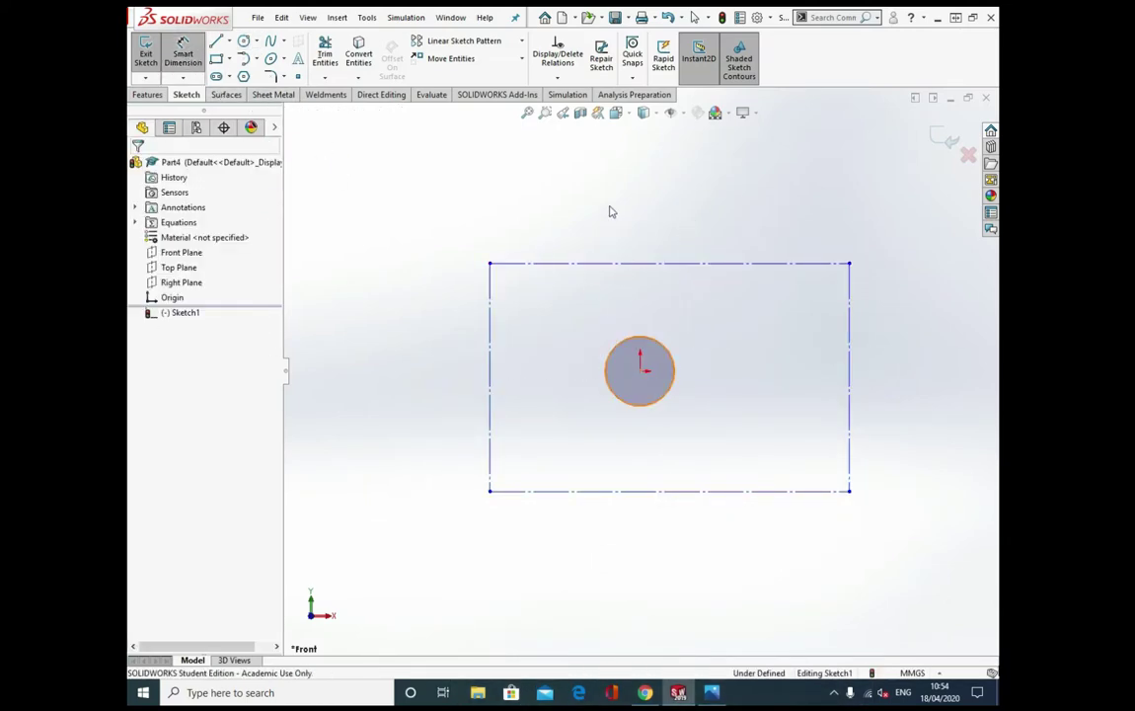
left_click(607, 212)
type("14")
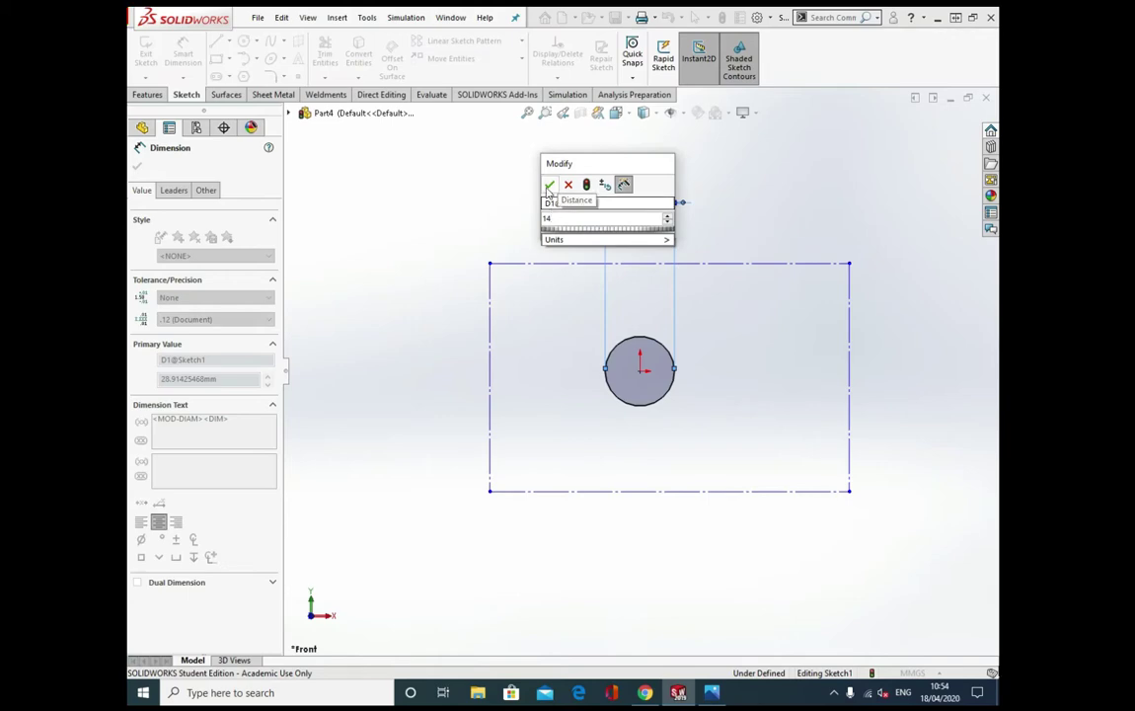
key("Return")
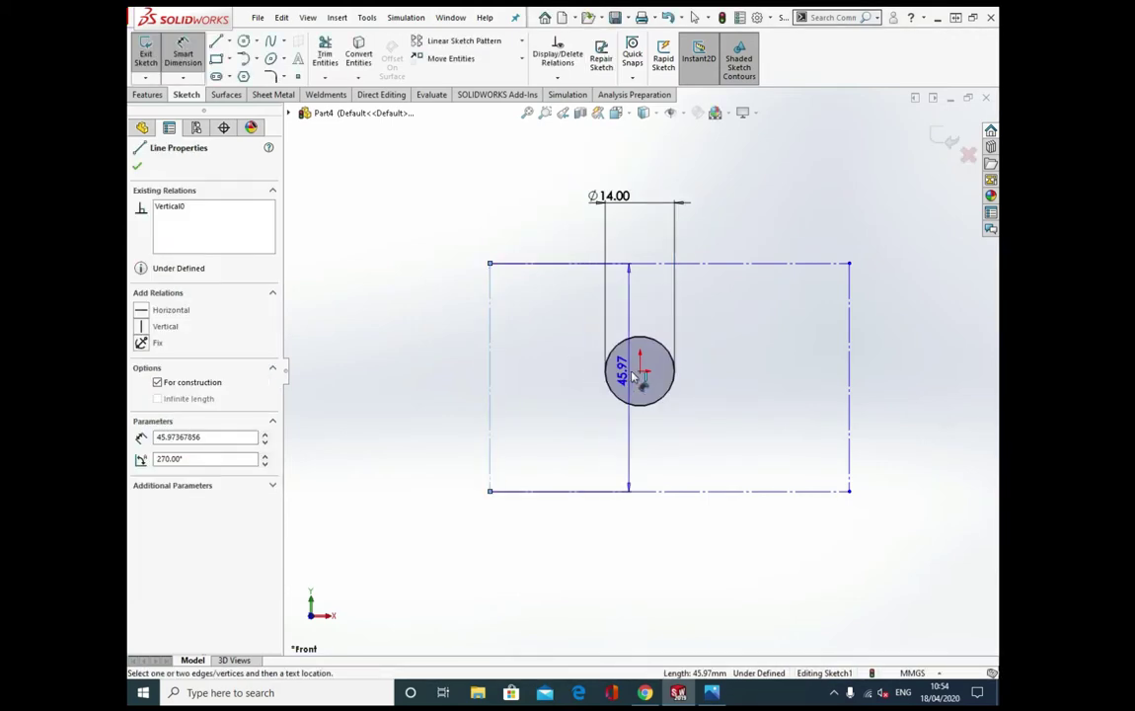
- Dimension the horizontal distance from the rectangle's left side to the circle's centre as 14 mm
left_click(639, 371)
left_click(598, 574)
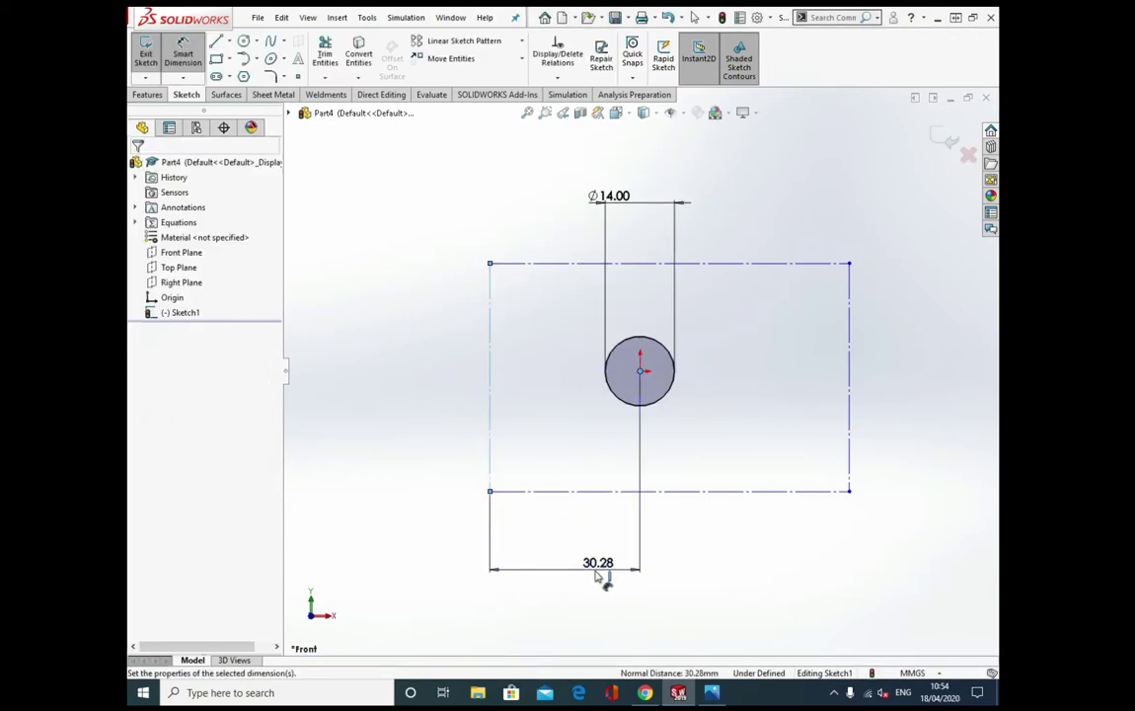
type("14")
key("Return")
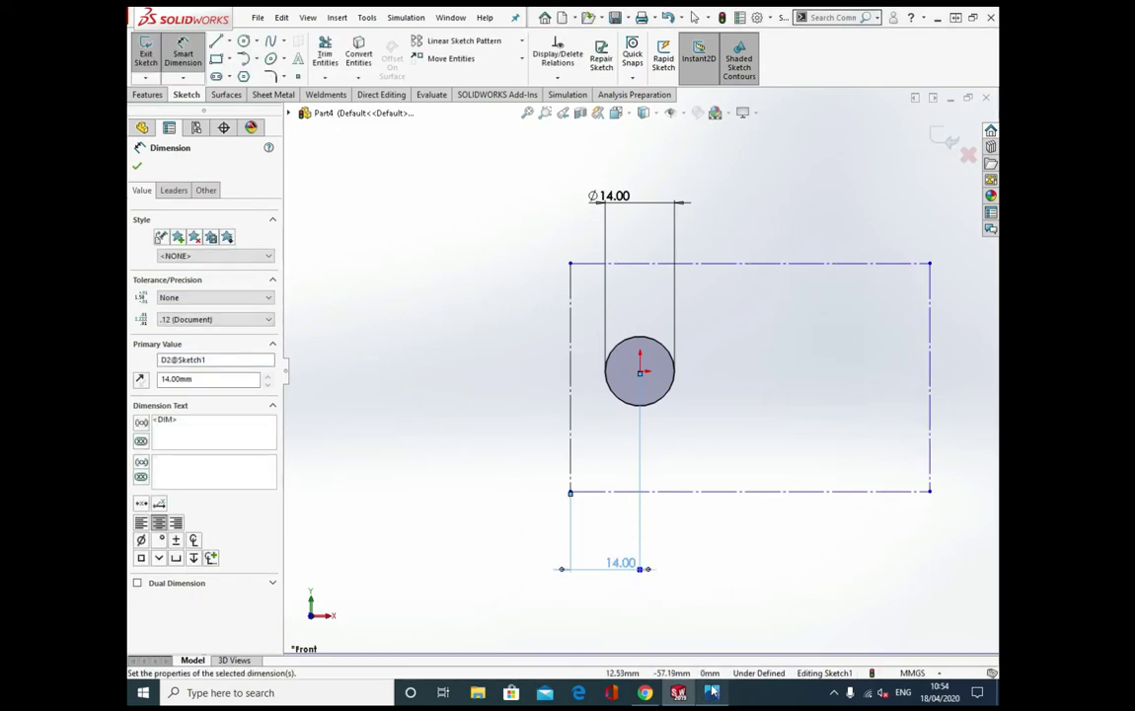
- Check the exam drawing and dimension the vertical distance from the circle's centre to the rectangle's bottom edge as 33 mm
key("alt+Tab")
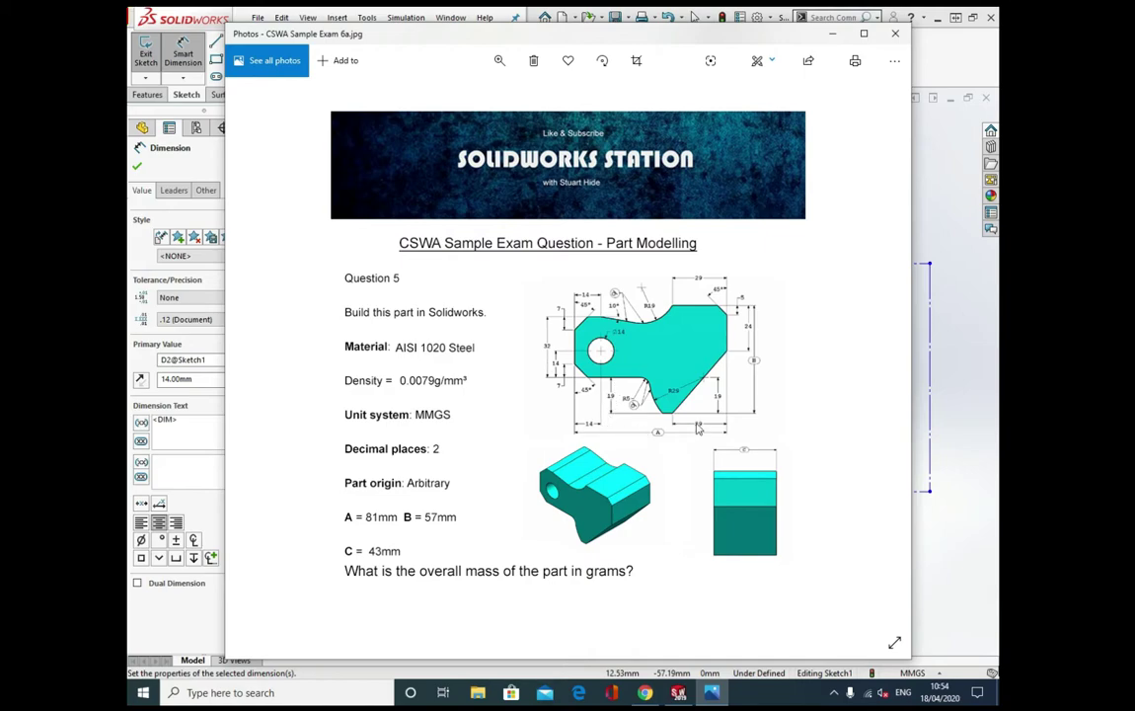
left_click(833, 38)
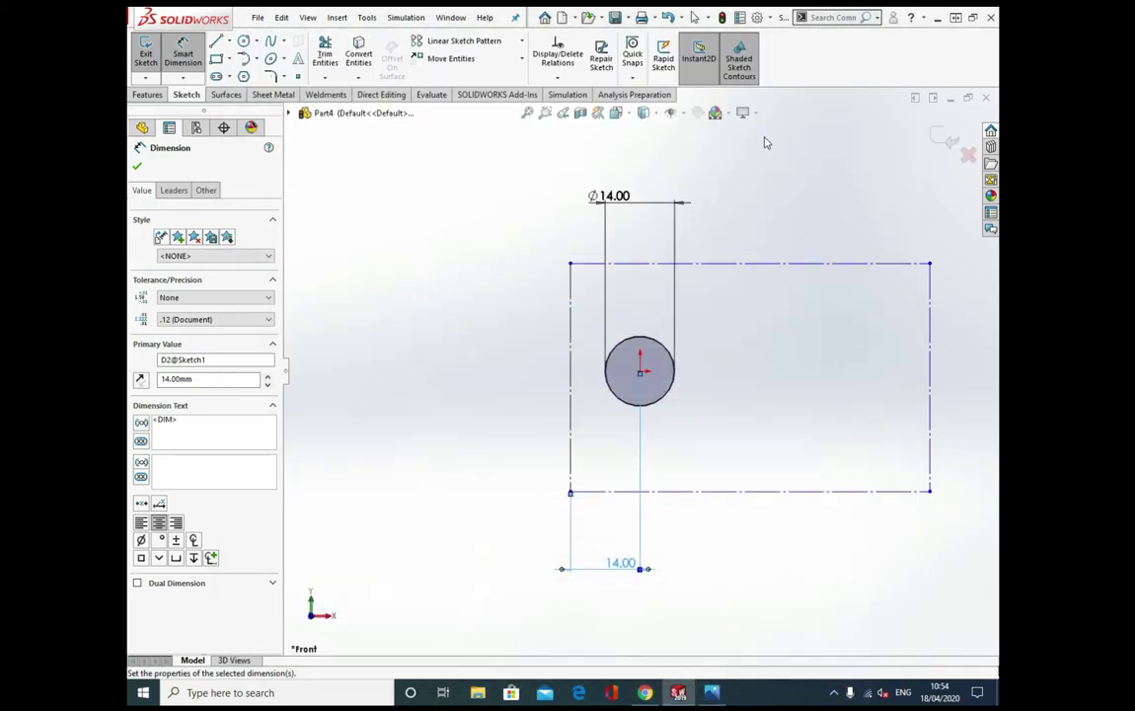
left_click(641, 373)
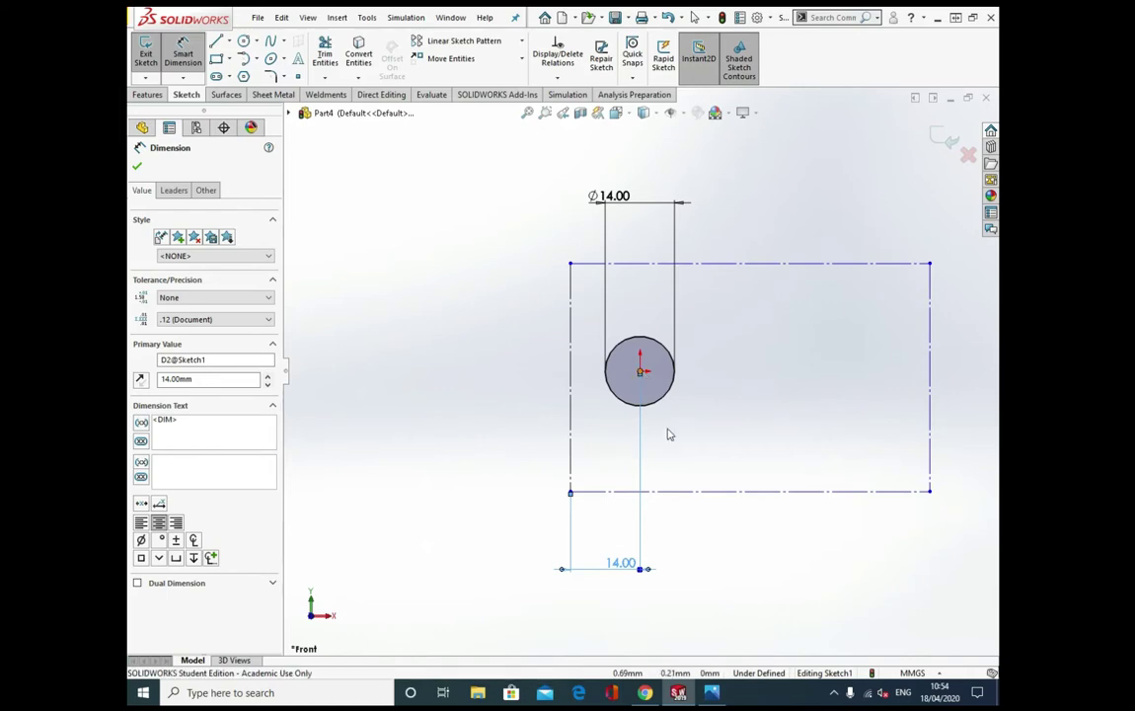
left_click(678, 491)
left_click(493, 414)
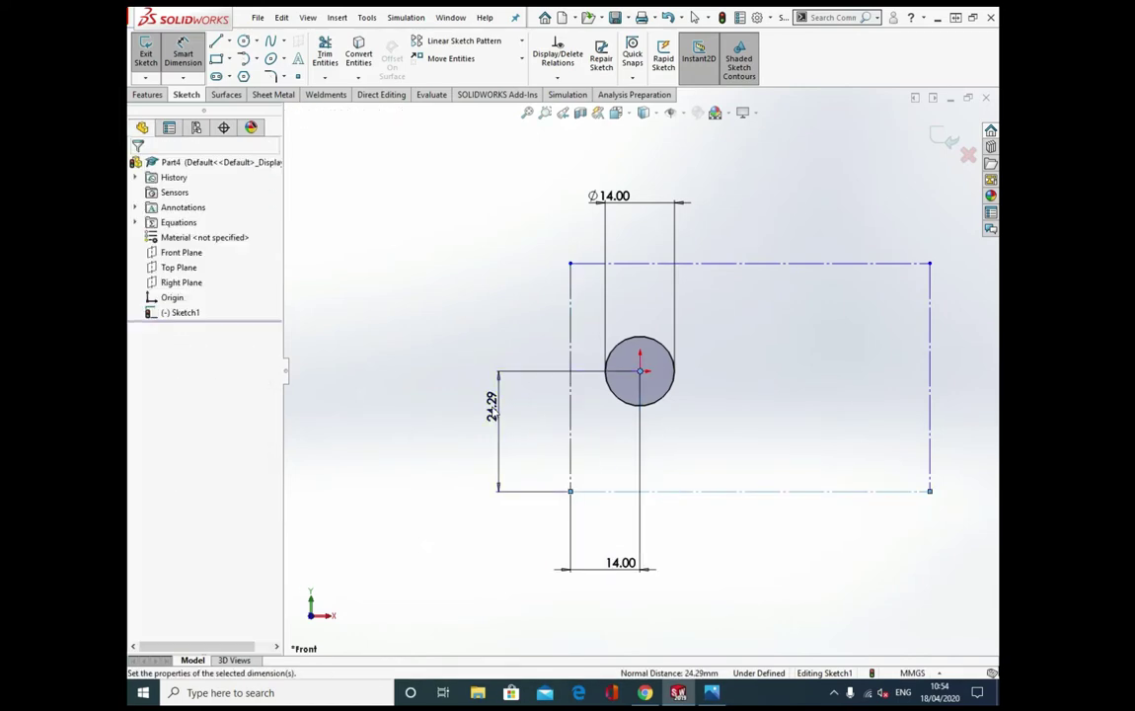
type("33")
left_click(441, 388)
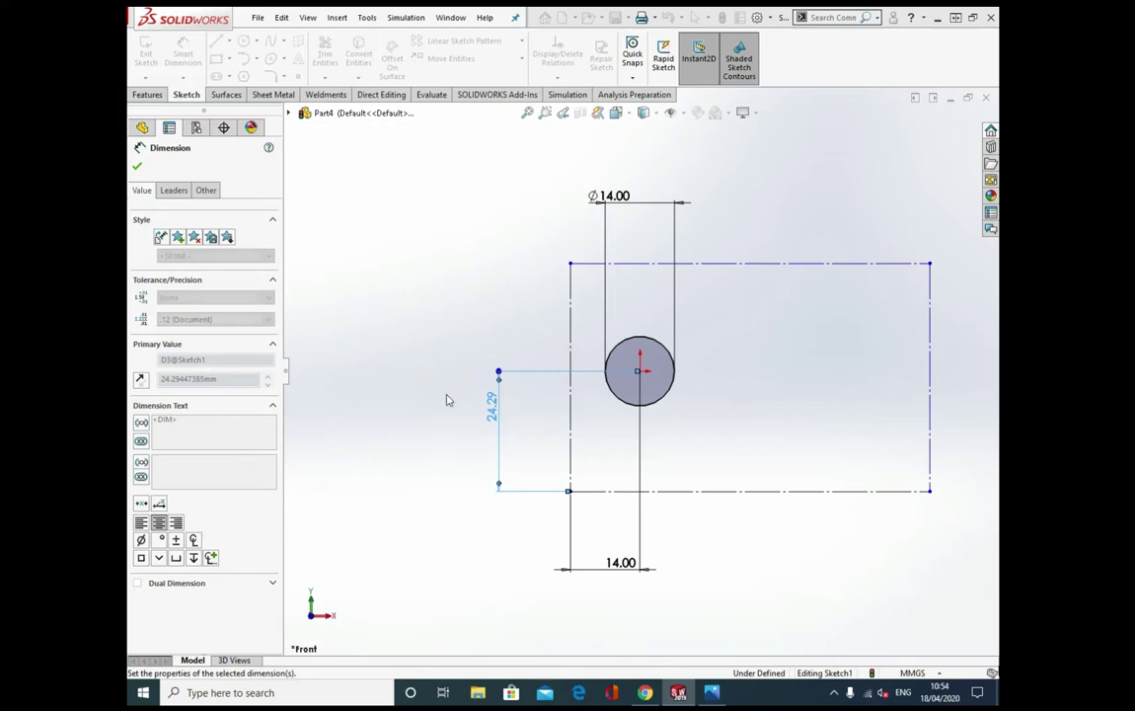
- Dimension the rectangle's top edge and link its length to global variable A
left_click(793, 262)
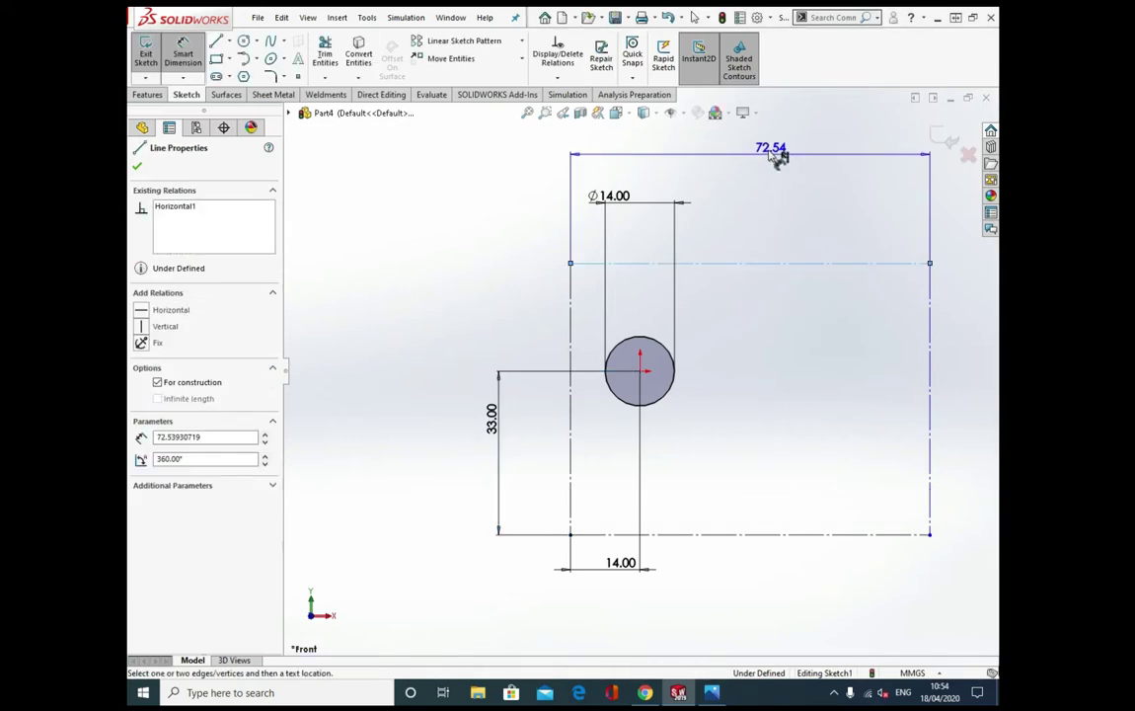
left_click(778, 154)
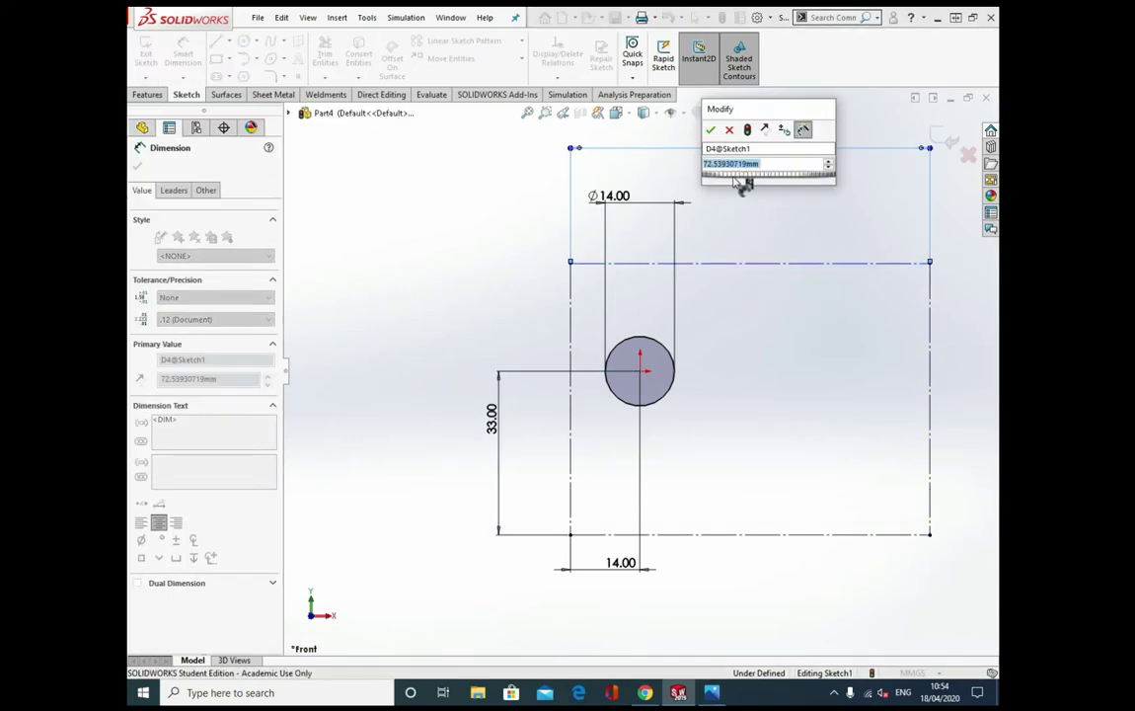
type("=")
mouse_move(743, 186)
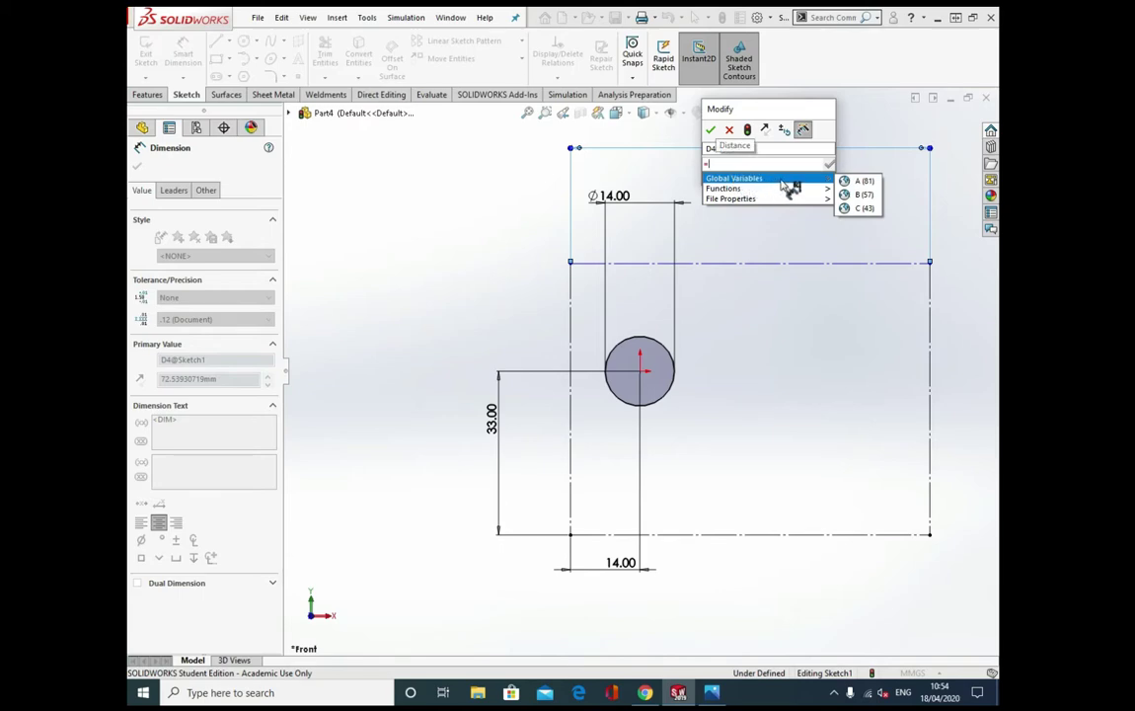
left_click(865, 182)
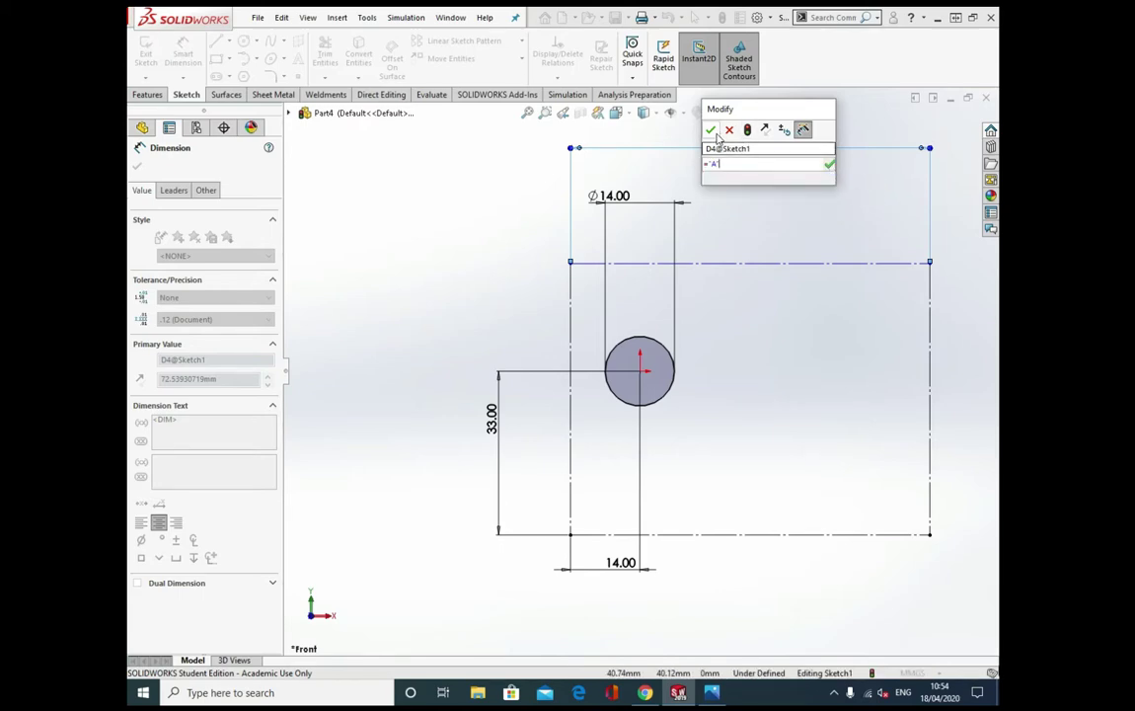
left_click(710, 131)
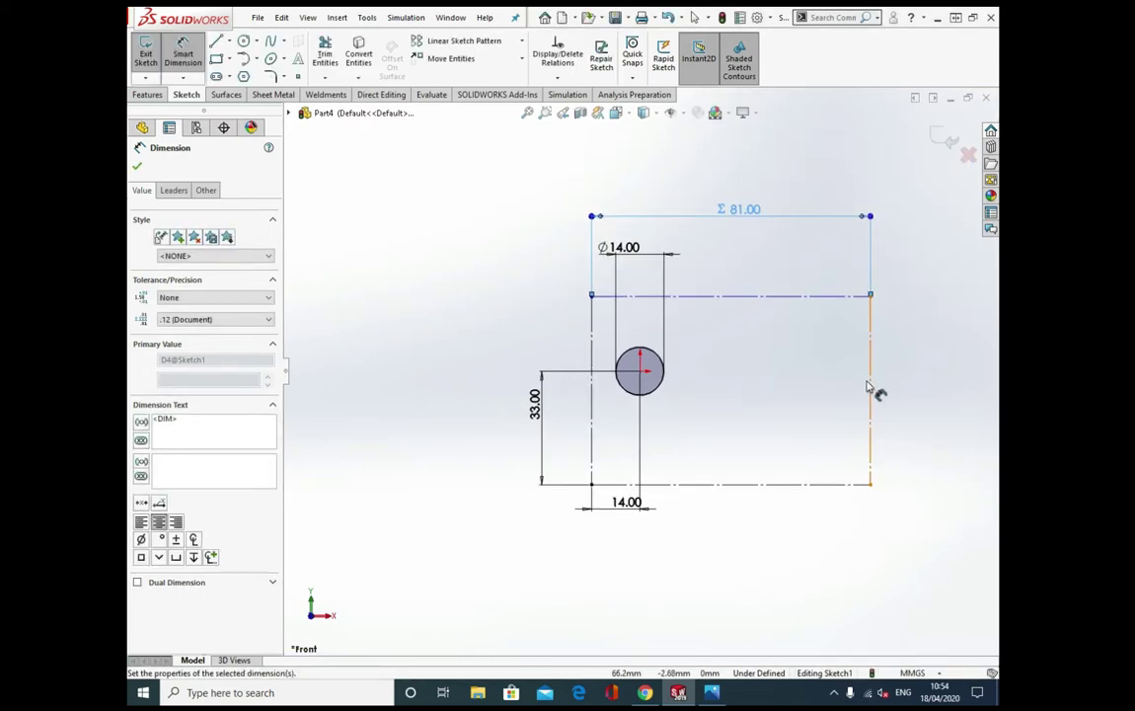
- Dimension the rectangle's right side and link its length to global variable B
left_click(869, 387)
left_click(930, 392)
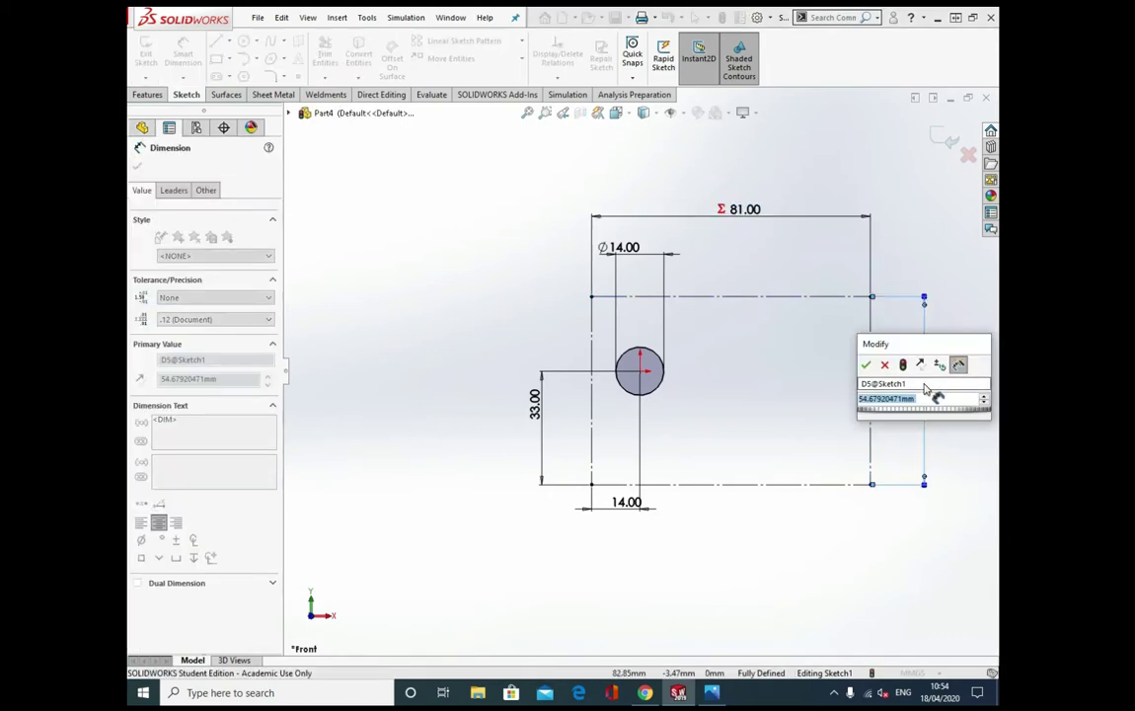
type("=")
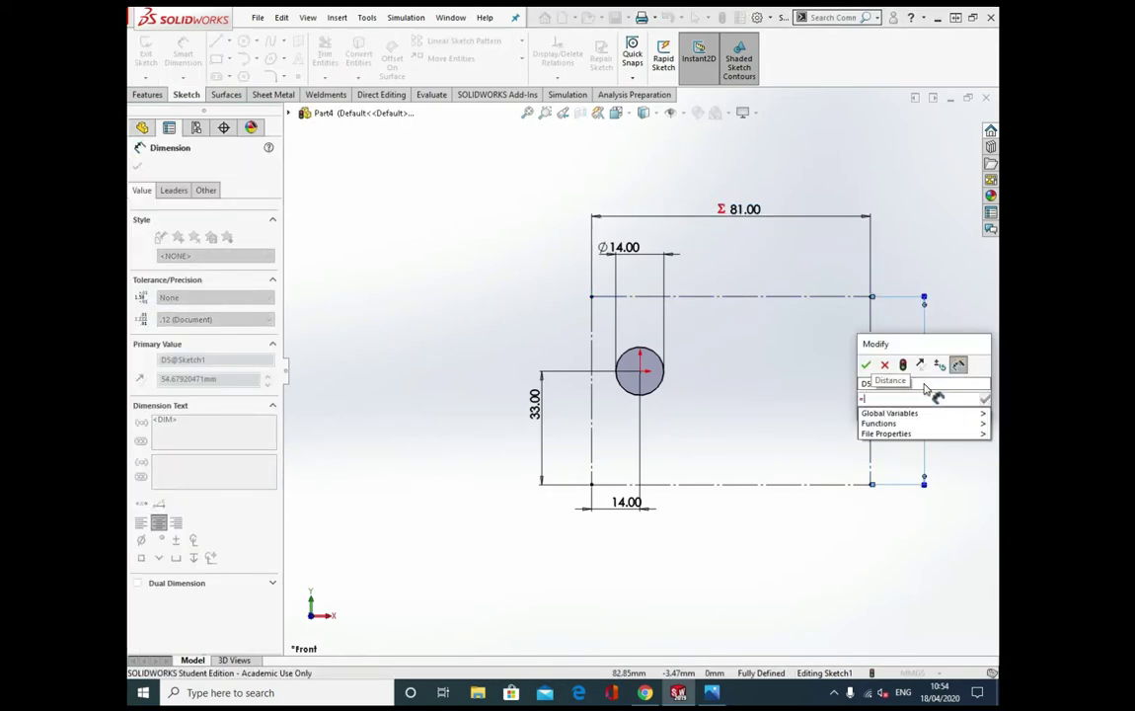
mouse_move(923, 412)
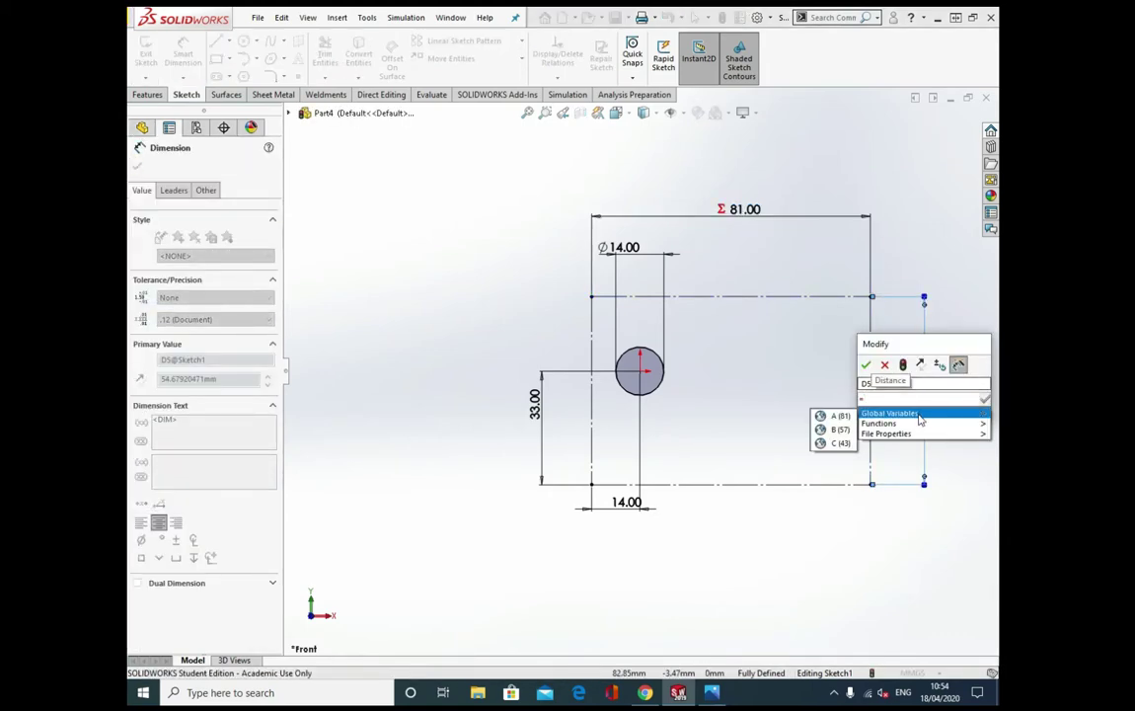
left_click(837, 432)
left_click(866, 365)
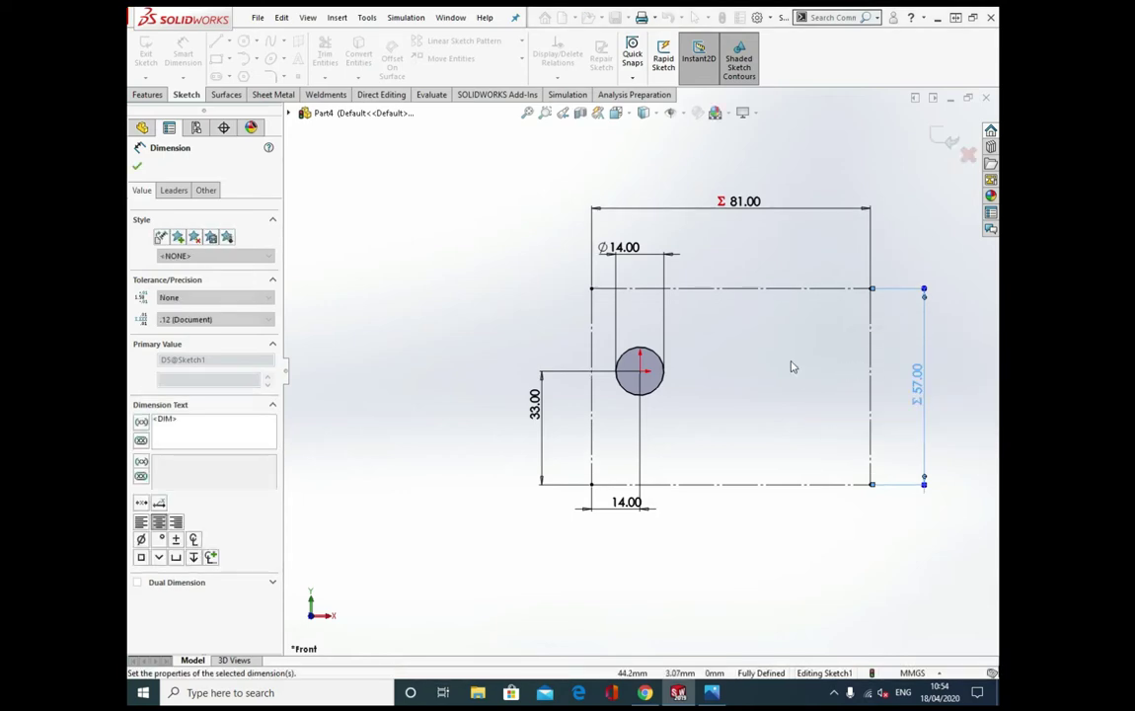
left_click(740, 281)
- Sketch connected profile lines from the rectangle's left side: an angled line about 11 mm, a horizontal about 10 mm and a downward slope about 13 mm
scroll(817, 293, "down", 1)
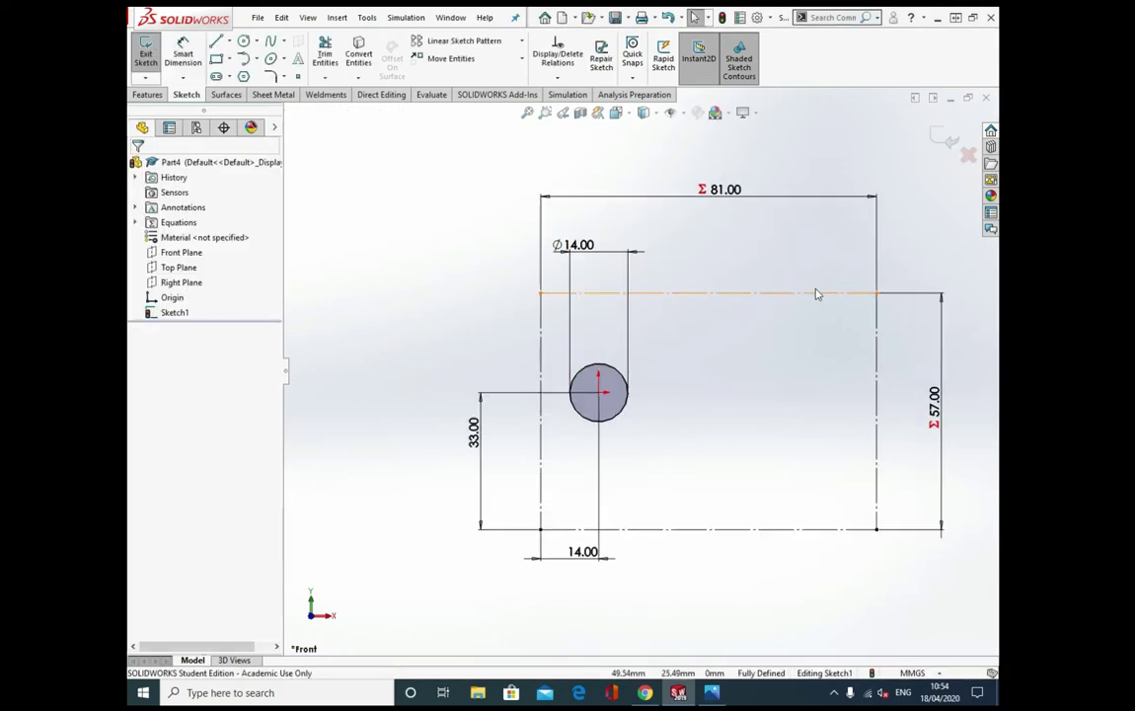
scroll(885, 324, "down", 1)
left_click(218, 43)
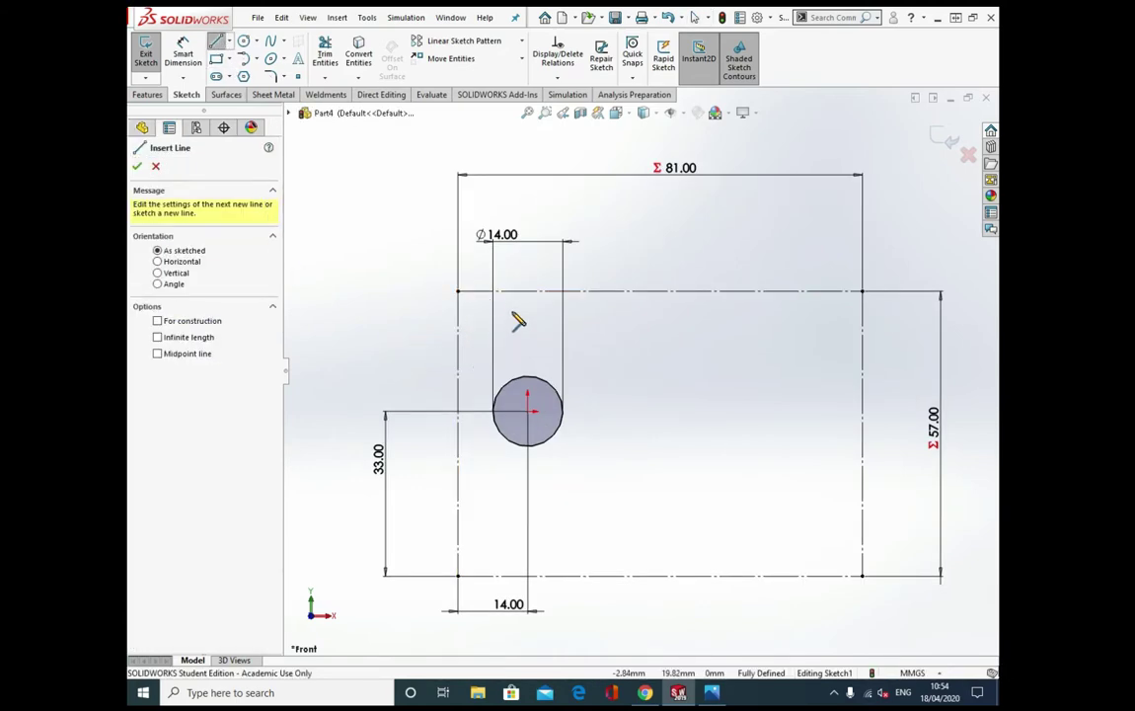
left_click(457, 347)
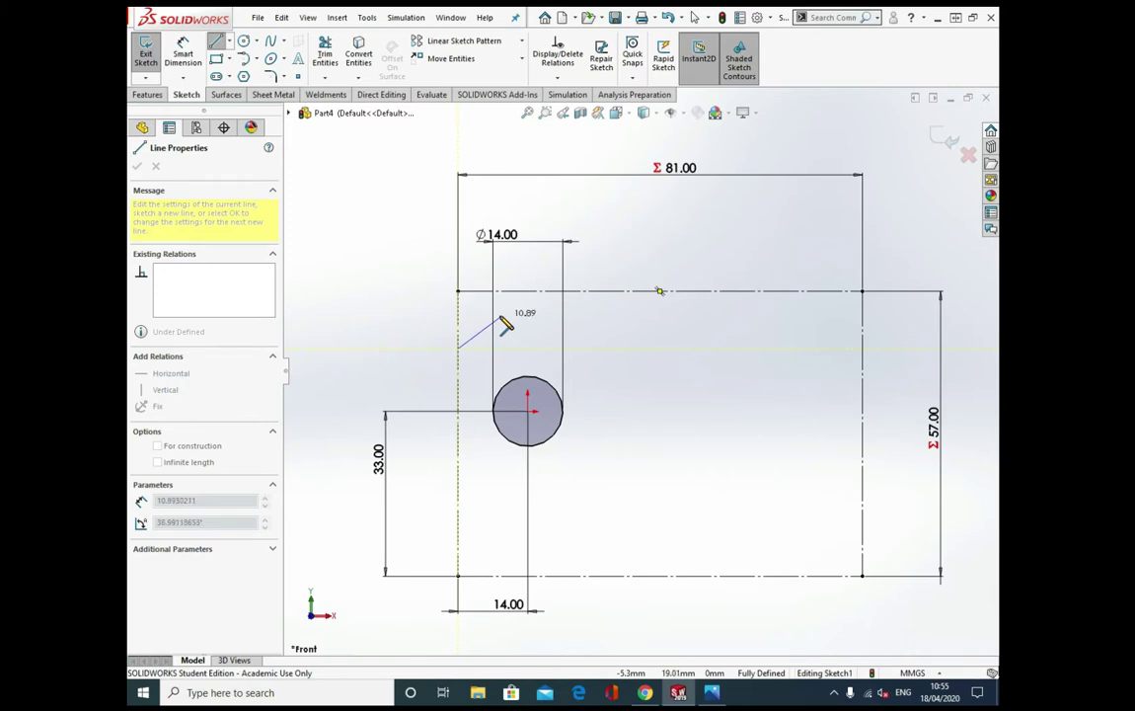
left_click(501, 316)
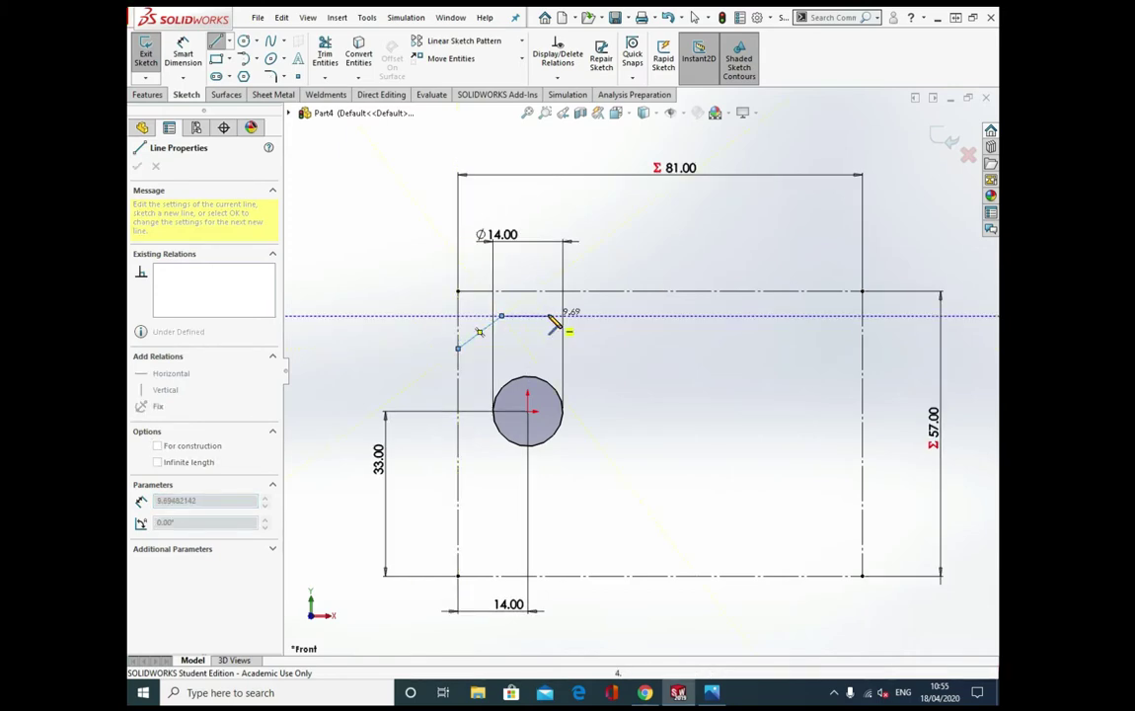
left_click(550, 316)
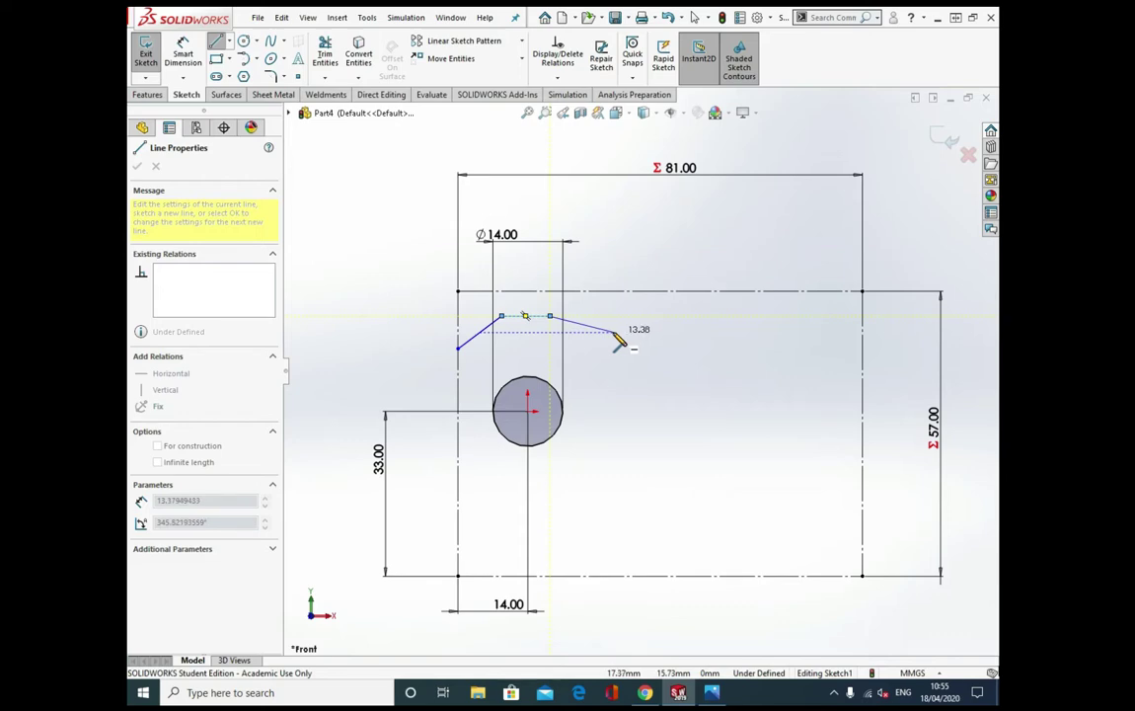
left_click(614, 333)
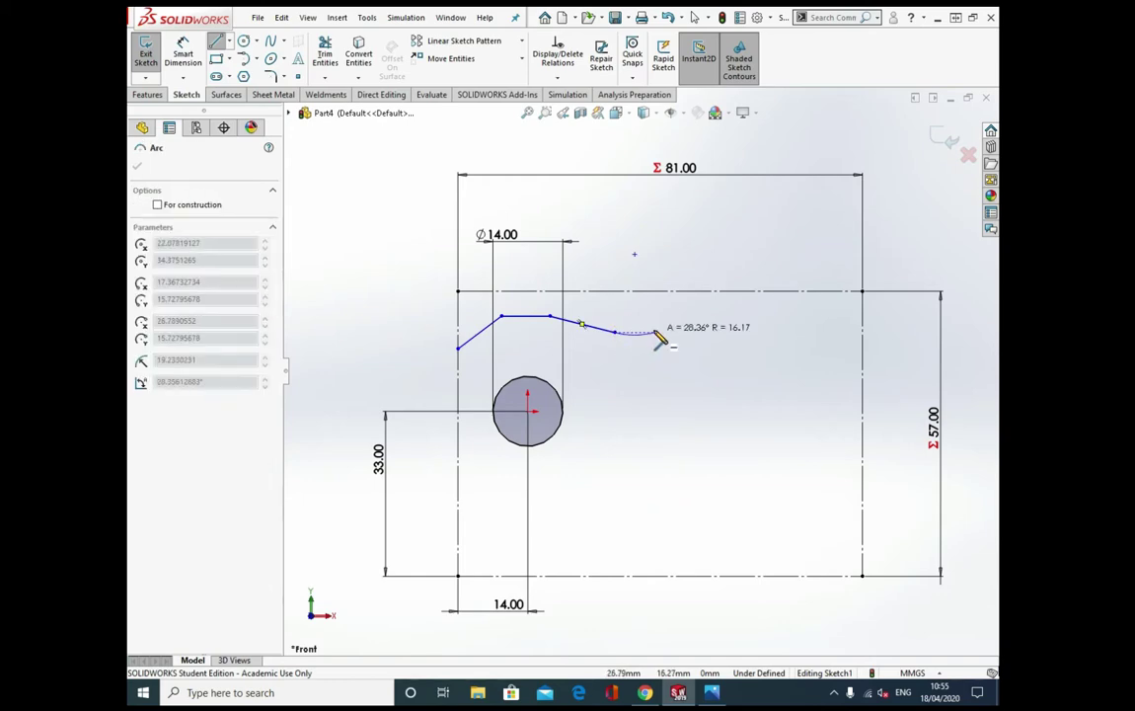
- Continue the profile with a tangent arc up to the rectangle's top edge, a line about 16 mm along it and a 45° corner line about 8 mm long
left_click(756, 291)
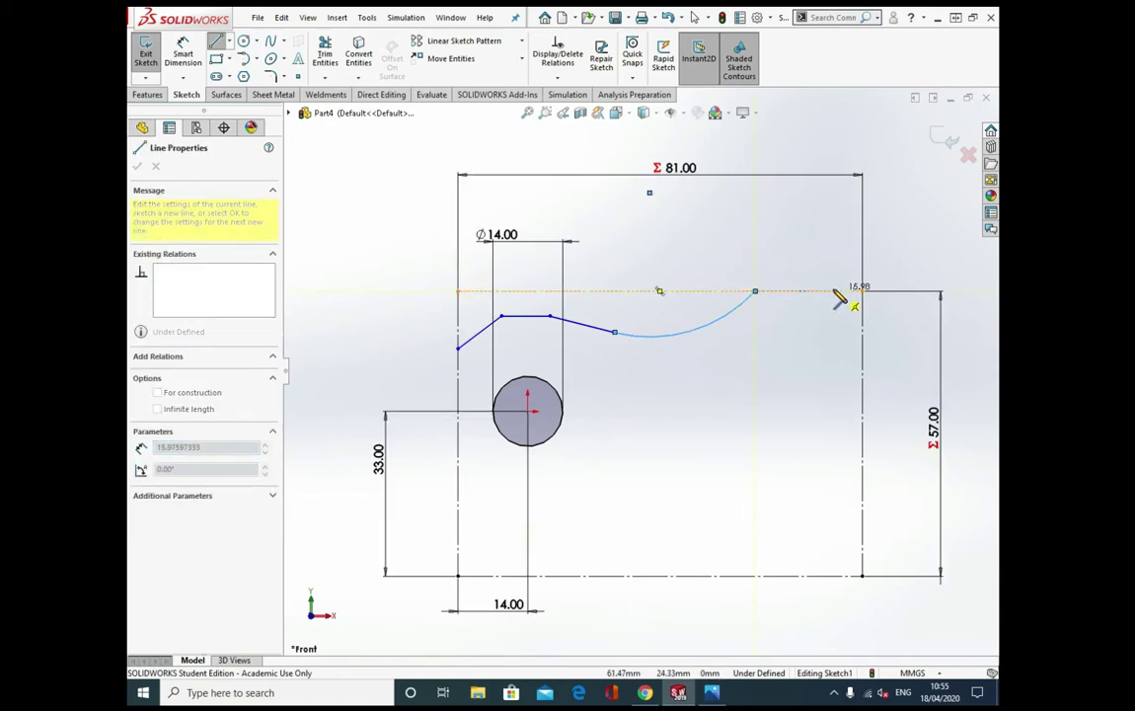
left_click(835, 292)
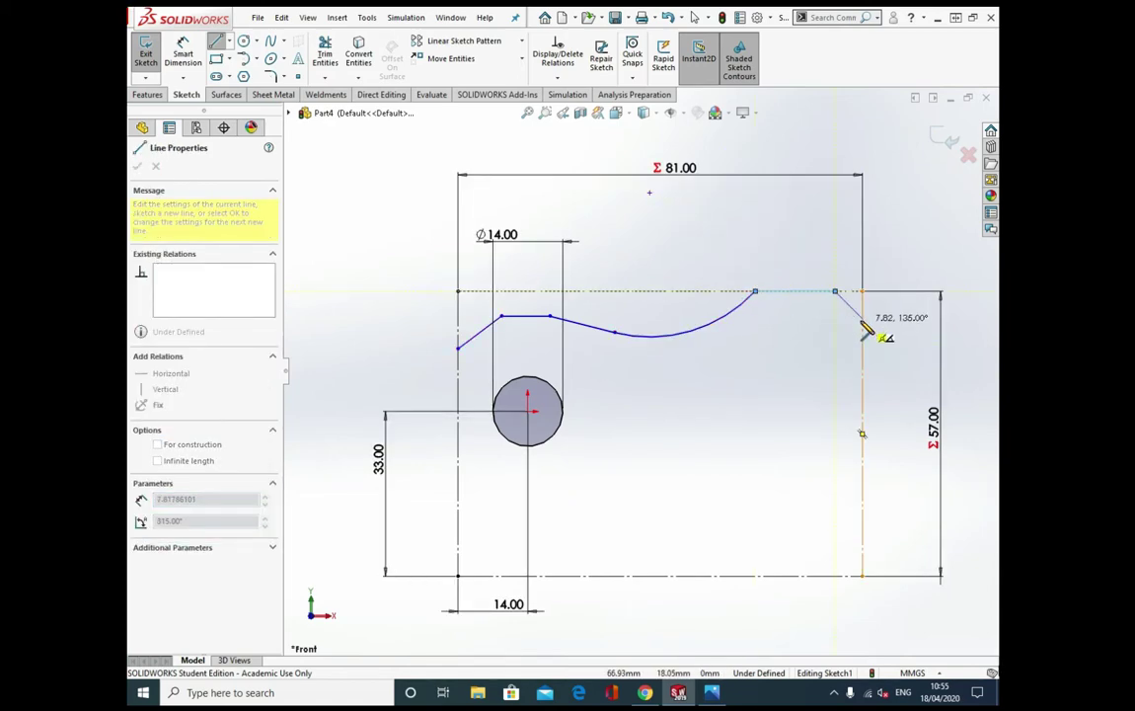
left_click(862, 318)
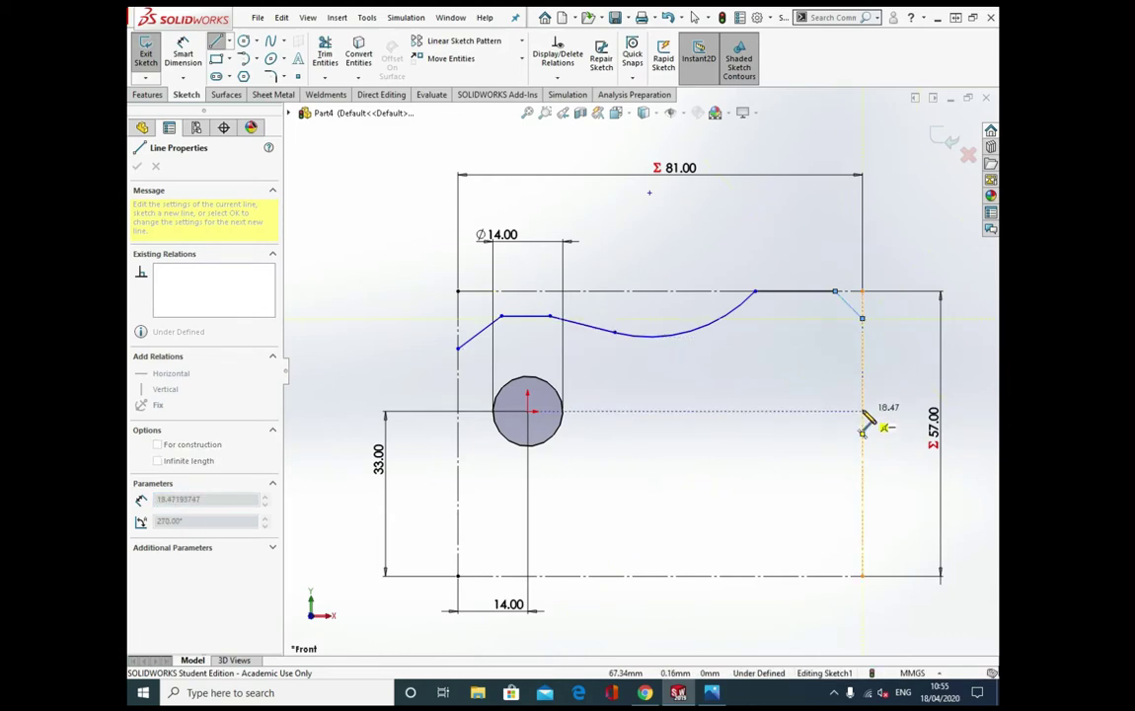
- Continue down the rectangle's right side about 18 mm, slope about 34 mm to the bottom edge, and end with a line about 6 mm along it
left_click(861, 411)
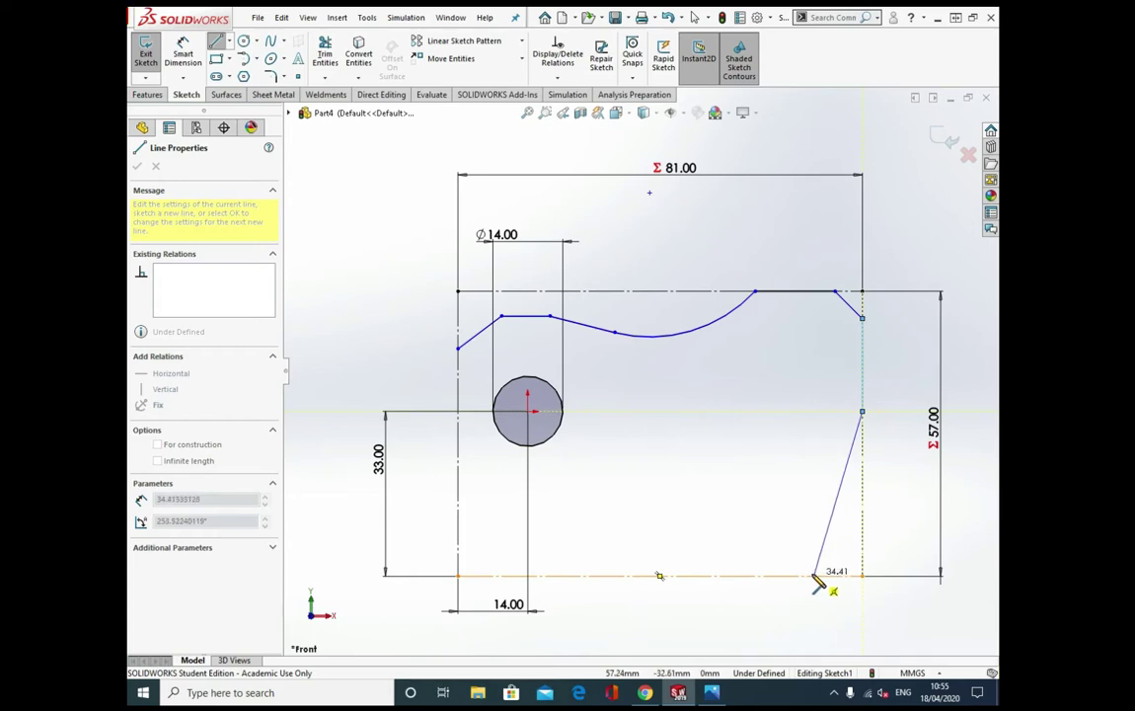
left_click(814, 576)
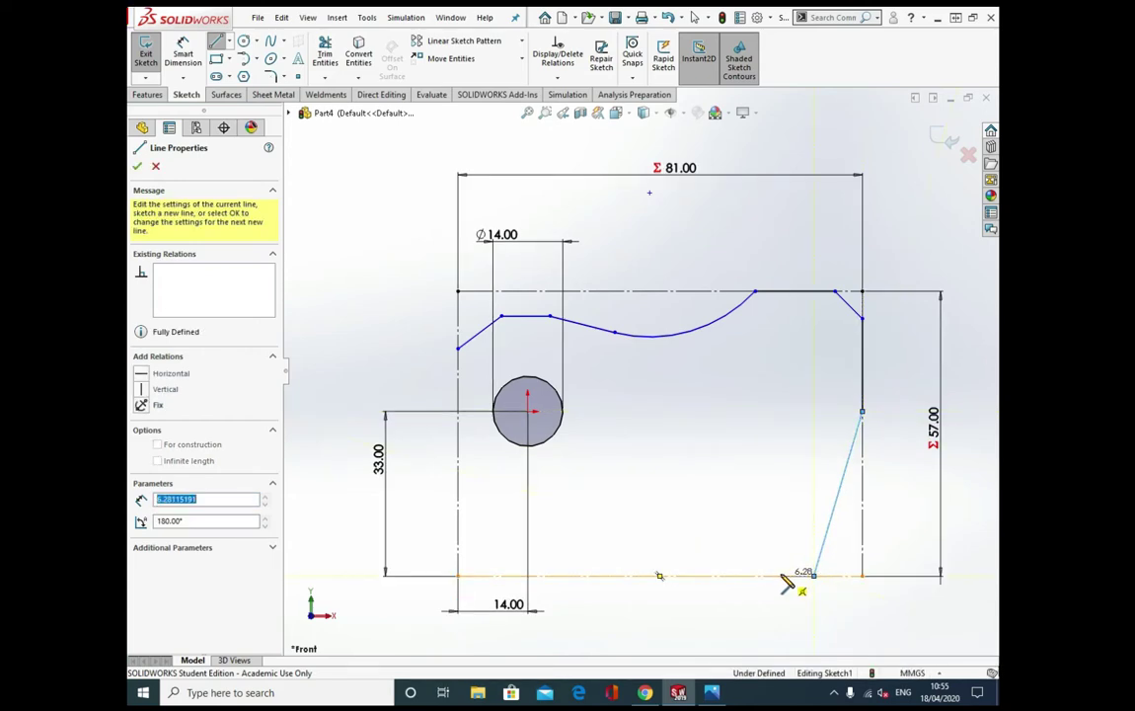
left_click(783, 576)
key("Escape")
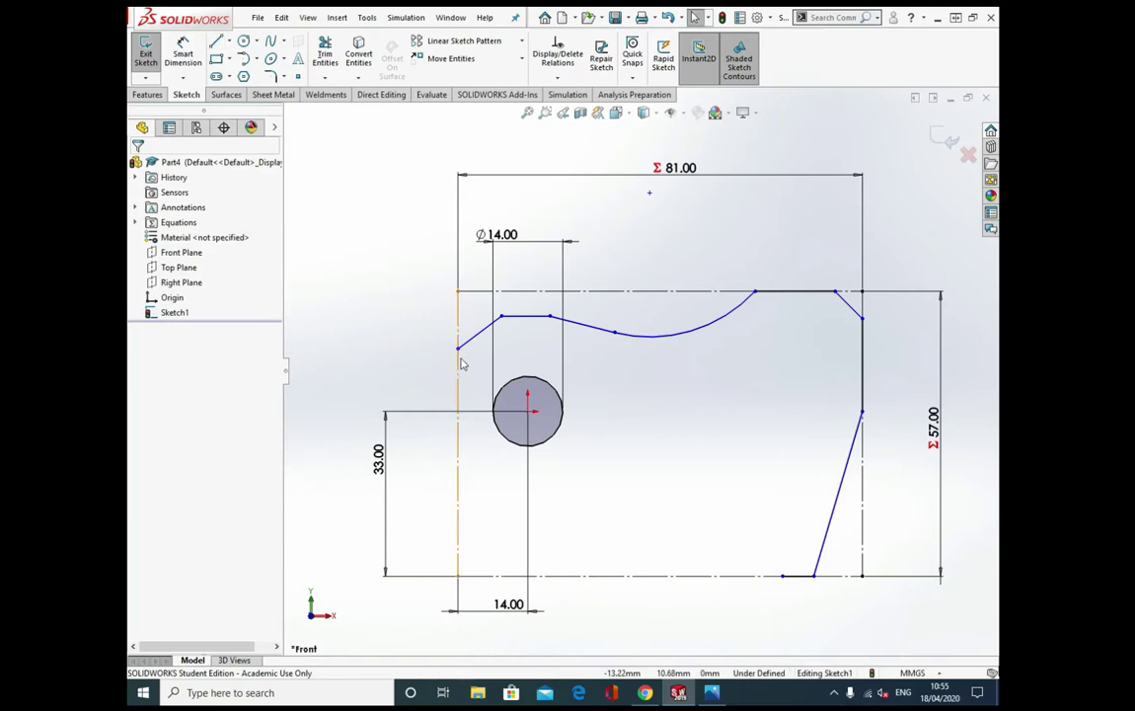
- From the profile's start point, sketch a line about 22 mm down the rectangle's left side, an angled corner line and a horizontal line below the circle
left_click(216, 41)
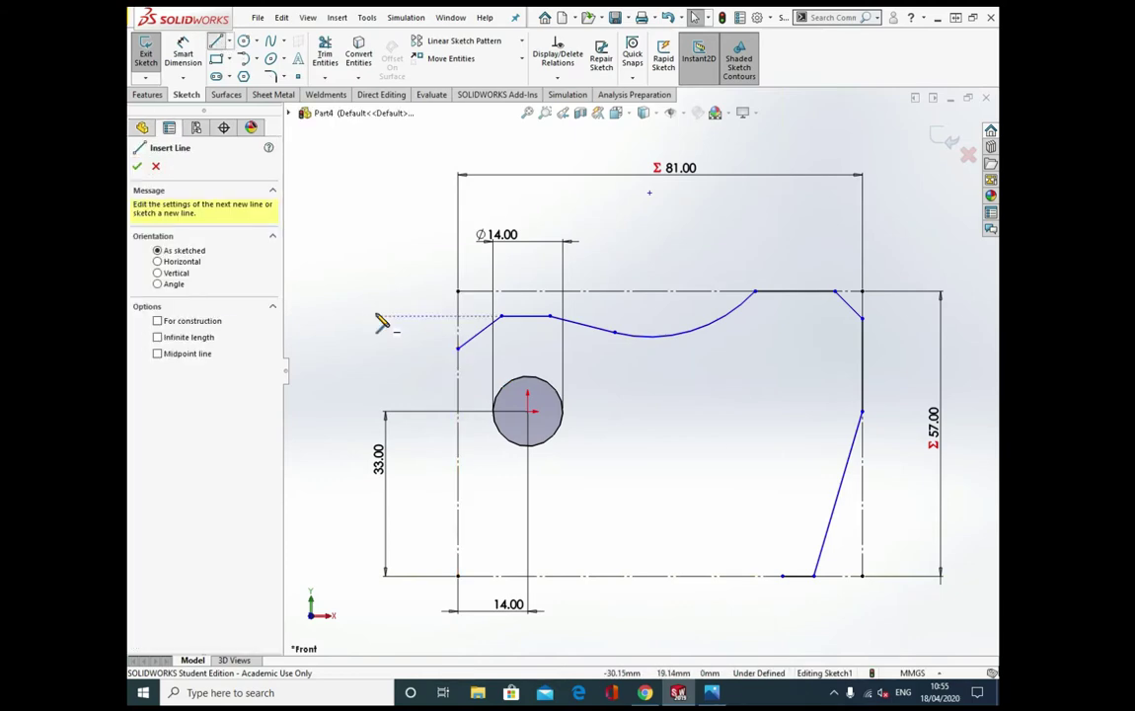
left_click(457, 348)
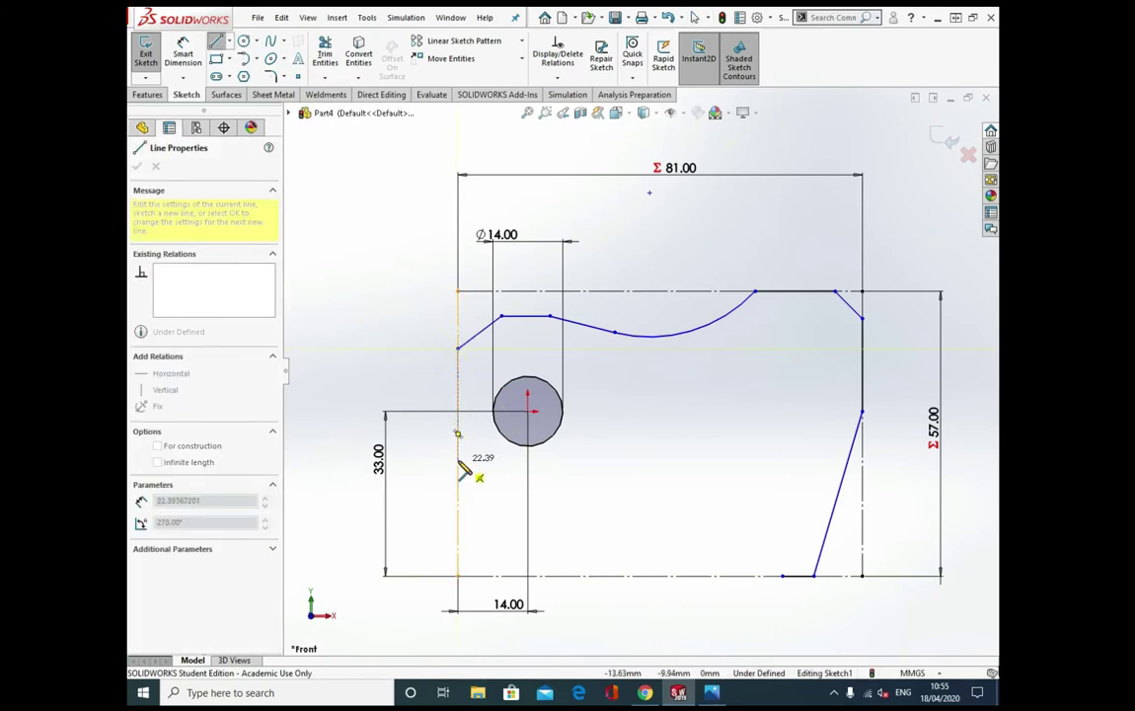
left_click(457, 461)
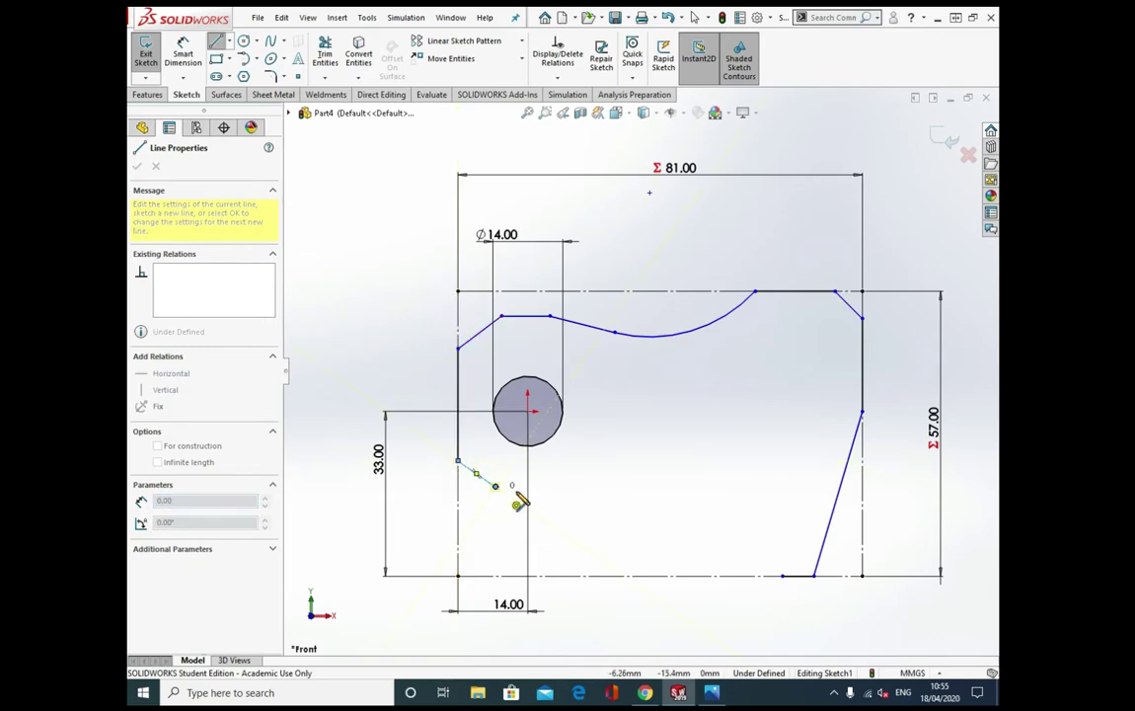
left_click(495, 486)
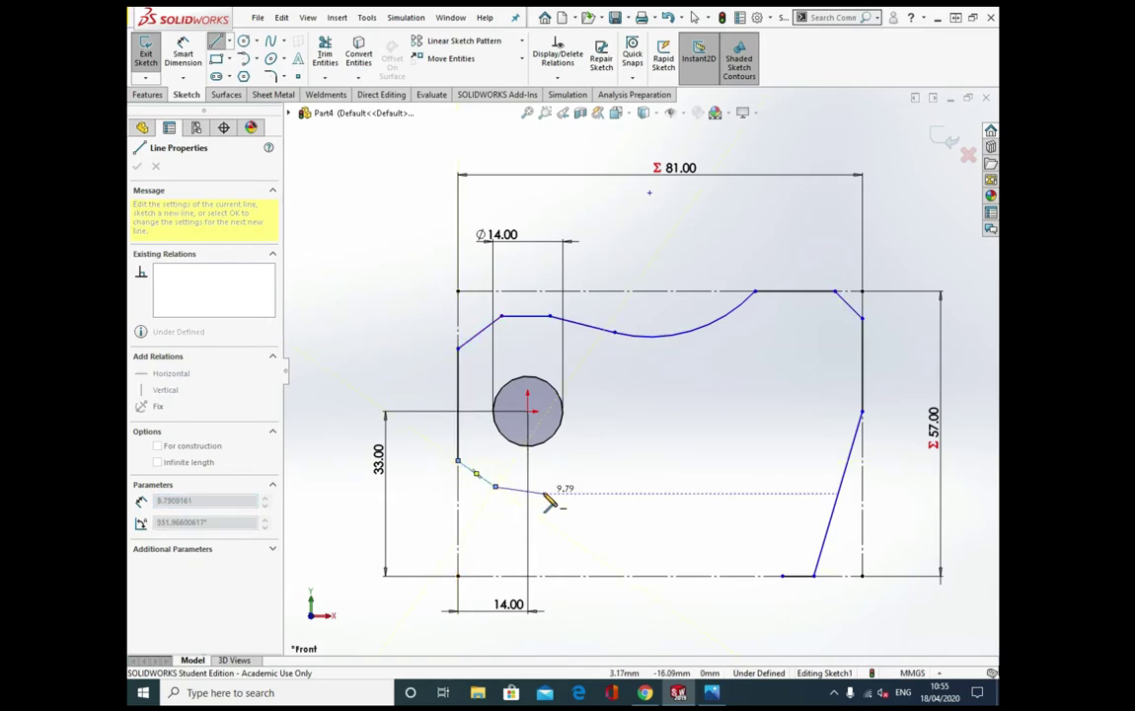
left_click(639, 487)
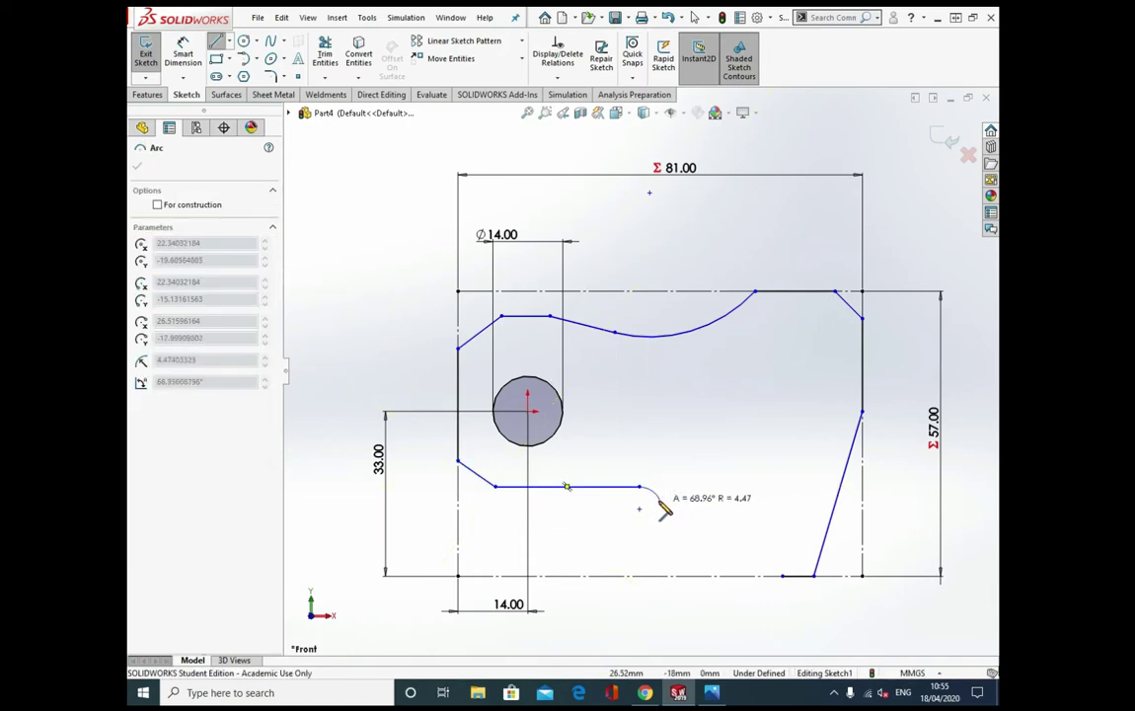
- Close the profile with a tangent arc of about 4.5 mm radius and a larger reversed arc ending at the short line on the bottom edge
left_click(659, 500)
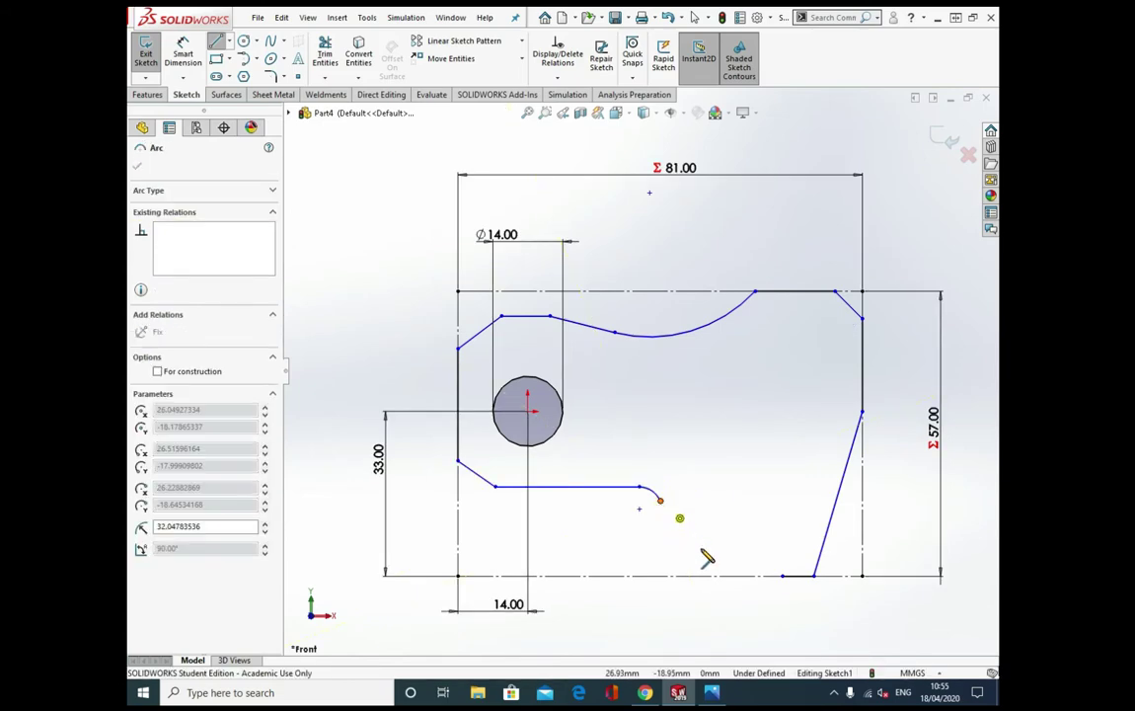
left_click(780, 575)
key("Escape")
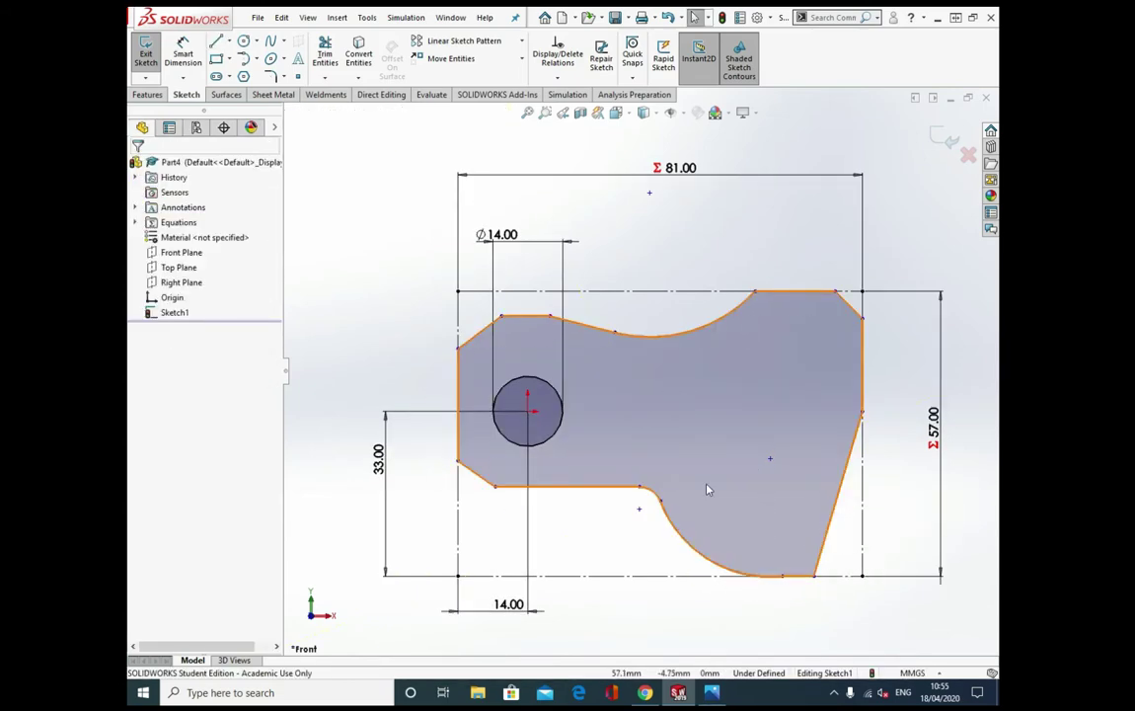
- Reposition the junction of the two lower arcs slightly and shift both ends of the short bottom line toward the rectangle's middle
scroll(742, 566, "down", 5)
scroll(638, 369, "up", 4)
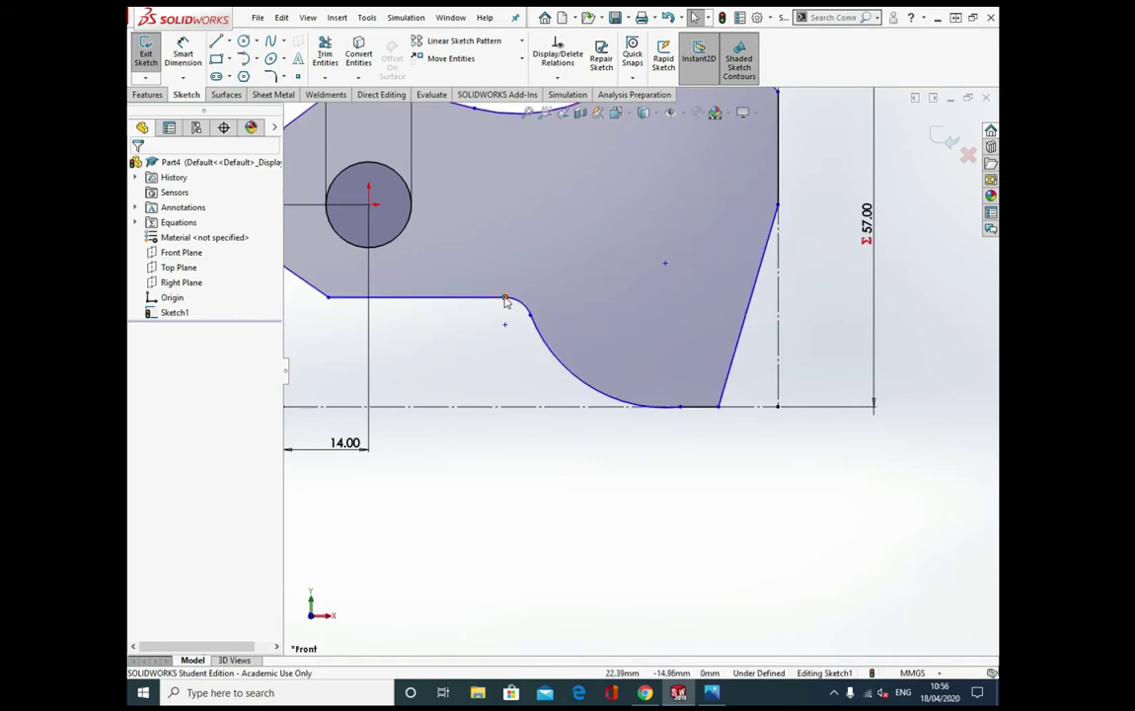
left_click(530, 318)
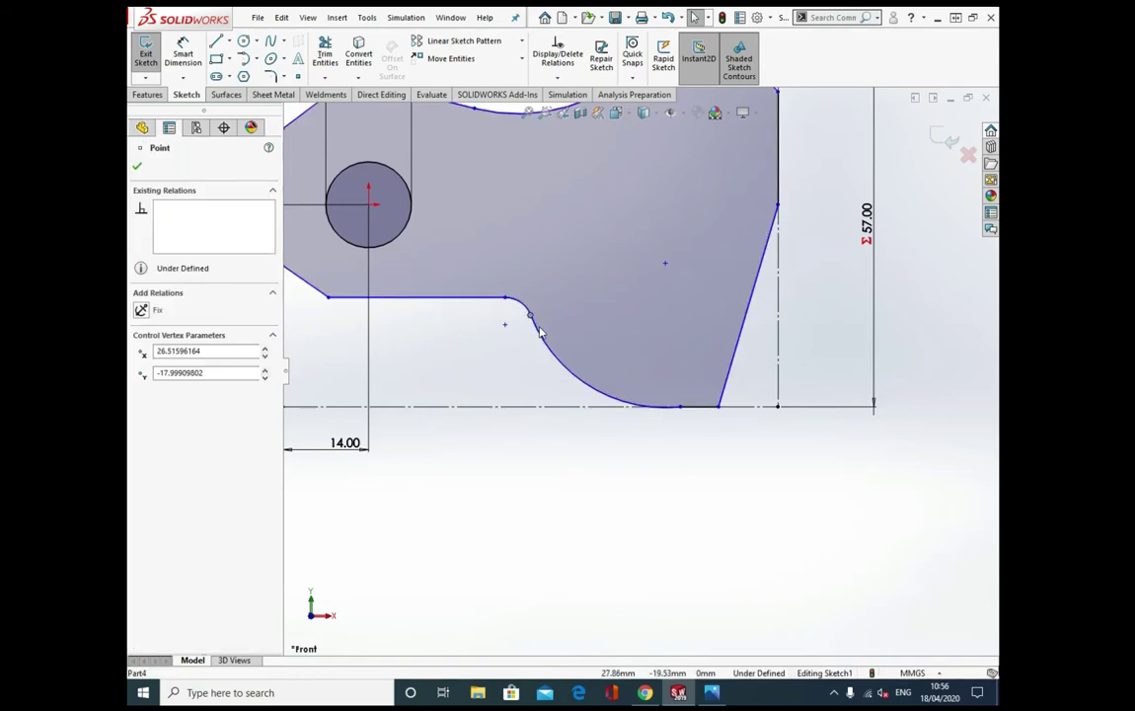
left_click_drag(530, 318, 532, 312)
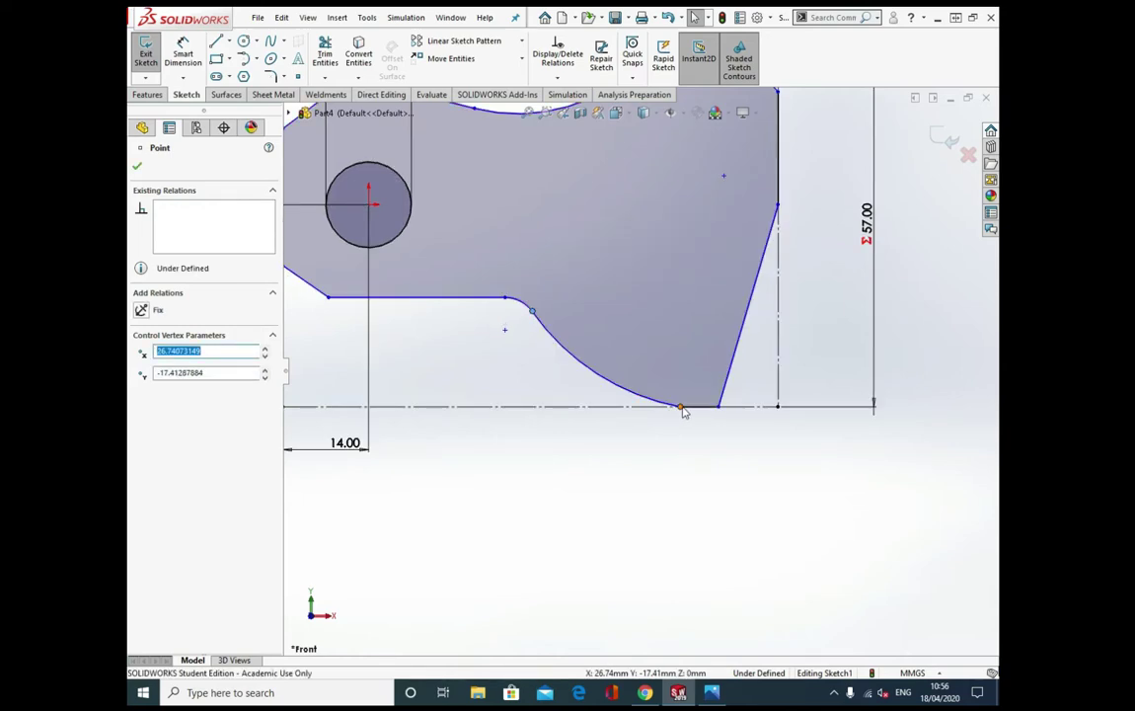
left_click_drag(683, 411, 639, 408)
left_click_drag(718, 410, 670, 407)
scroll(669, 407, "up", 5)
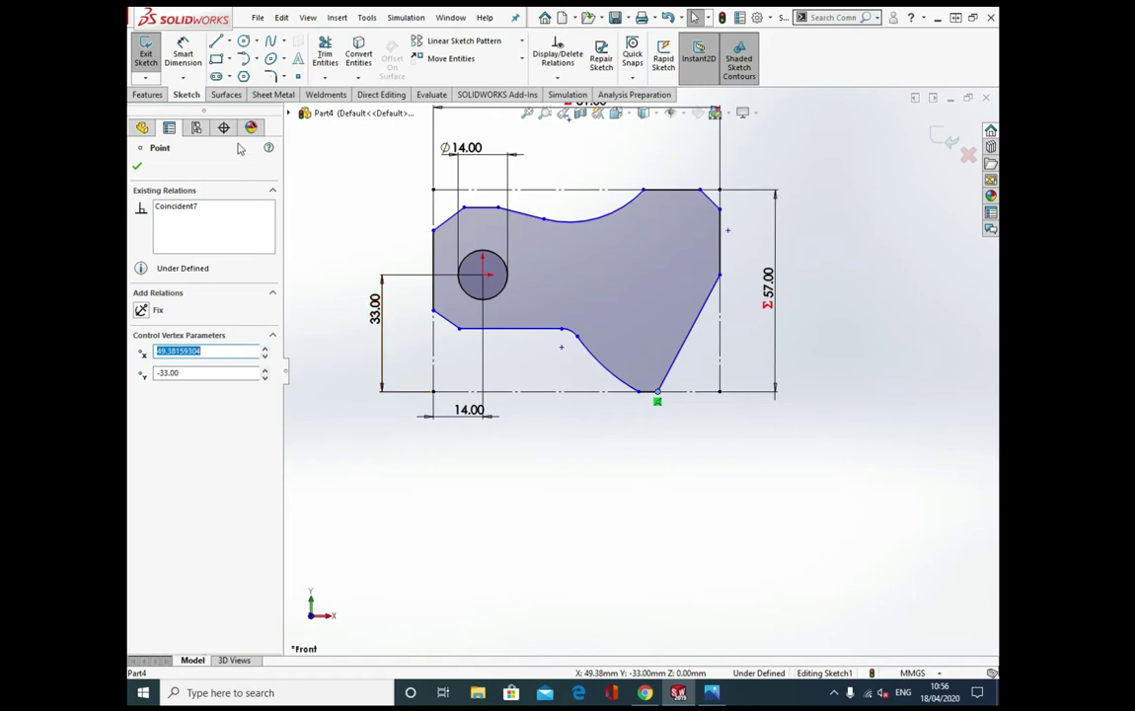
- Dimension the angle between the upper-left corner line and the adjoining horizontal line as 45°
left_click(182, 55)
scroll(431, 203, "down", 3)
scroll(499, 229, "down", 3)
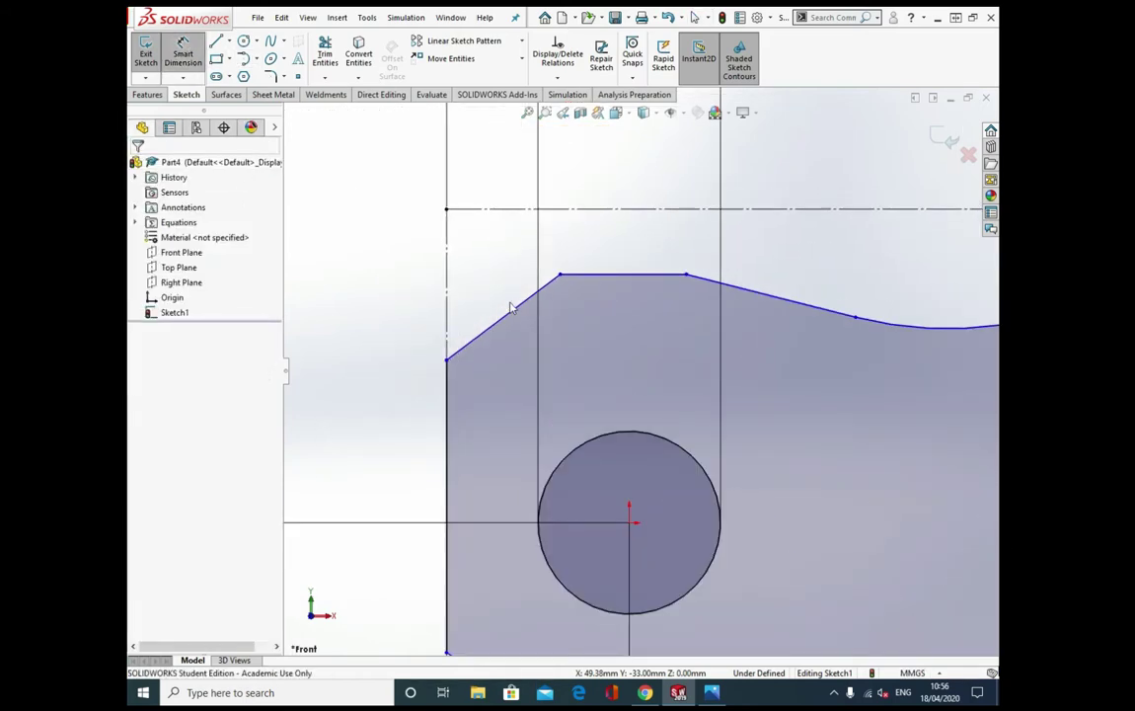
left_click(558, 275)
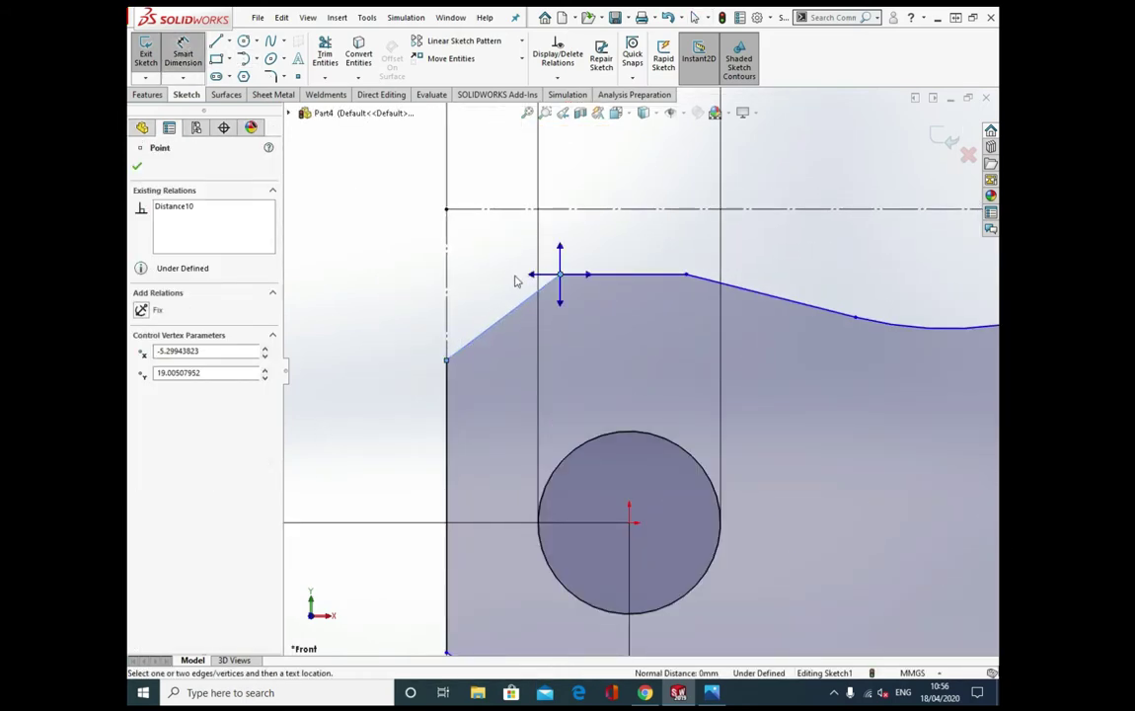
left_click(530, 277)
left_click(361, 306)
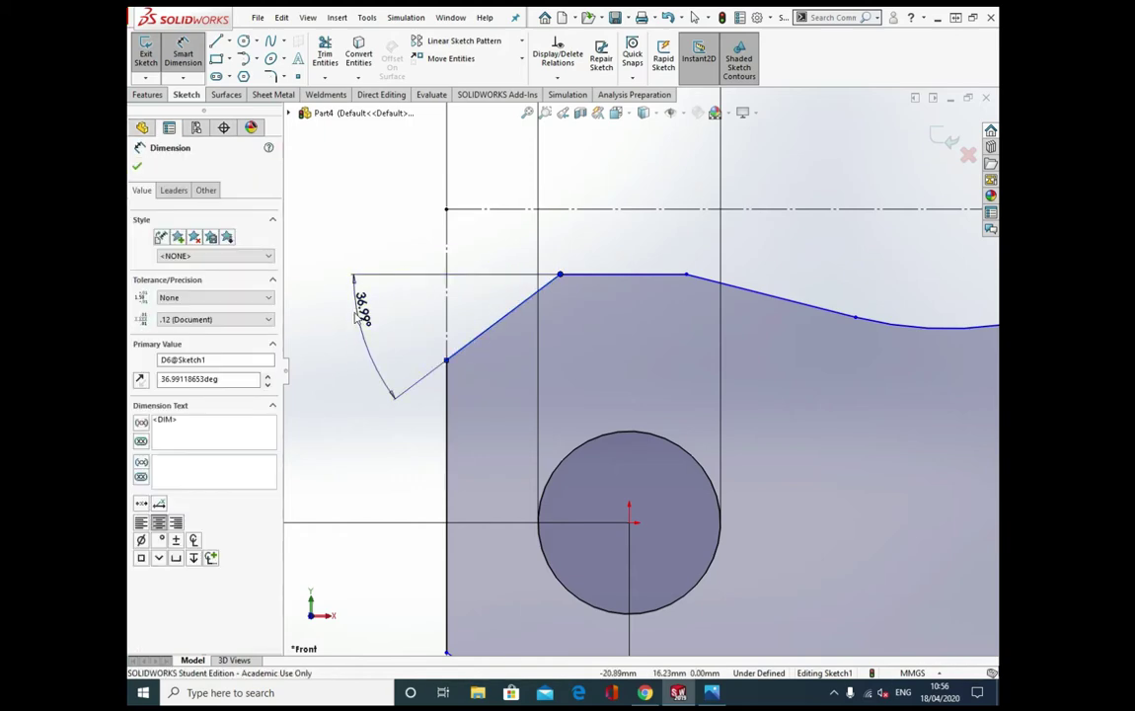
type("45")
left_click(298, 293)
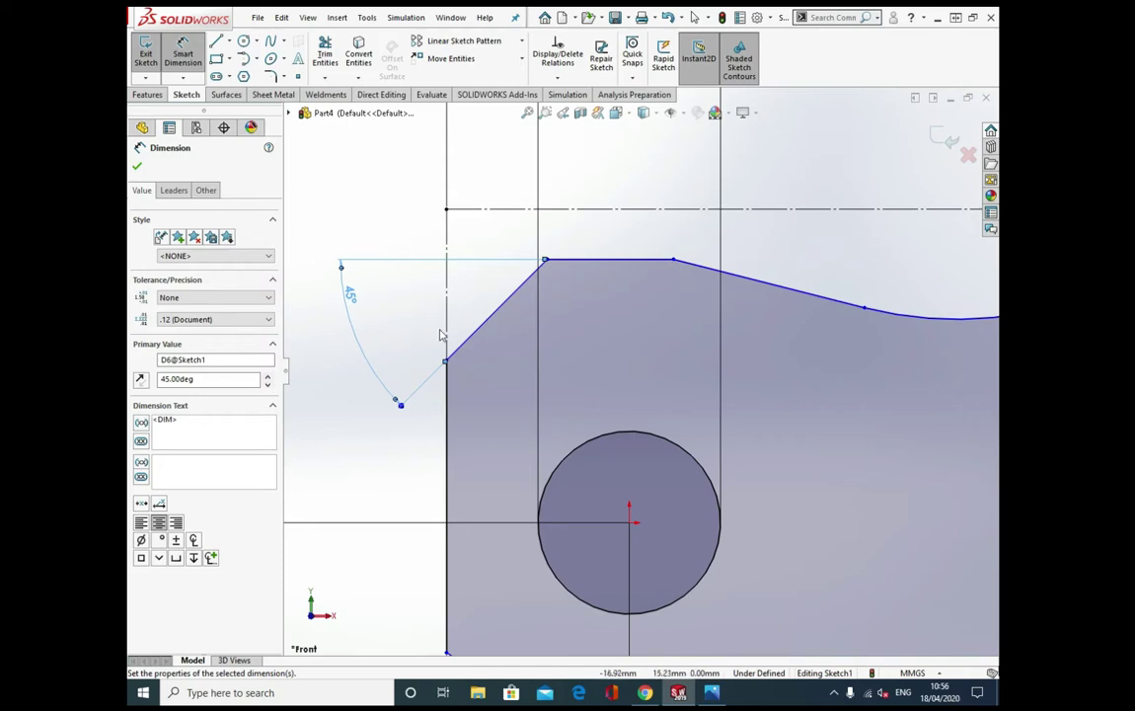
- Dimension the vertical distance between the upper-left corner line's endpoints as 7 mm, and bring up the exam drawing
left_click(446, 360)
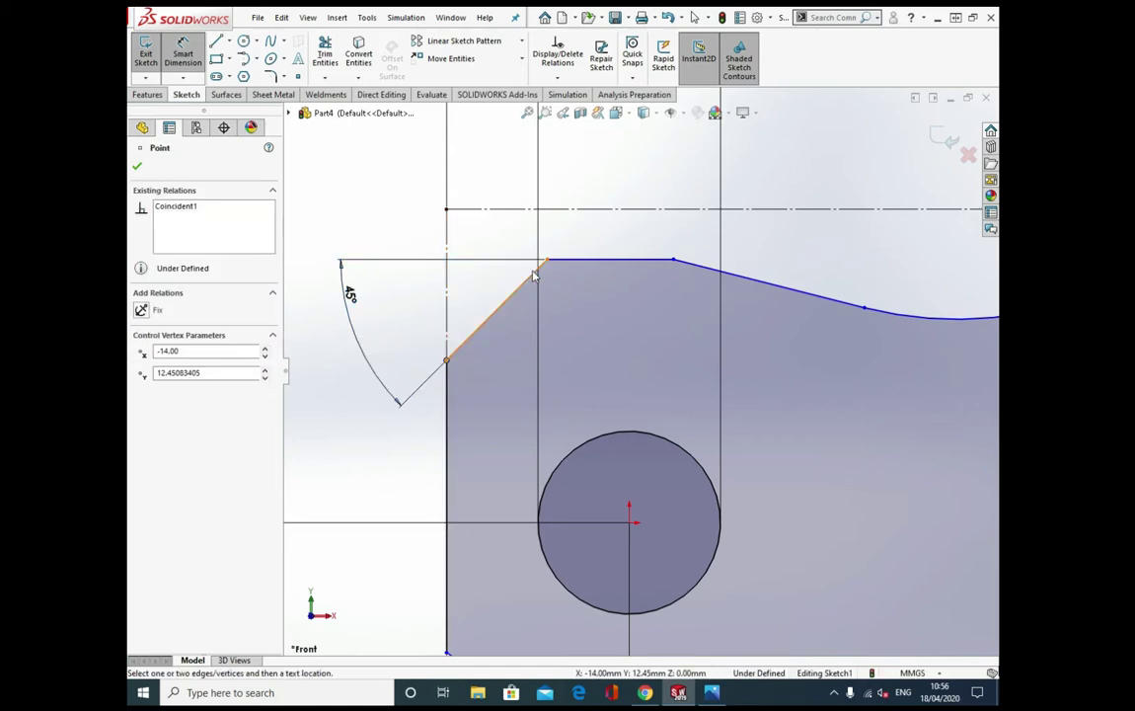
left_click(546, 262)
left_click(400, 294)
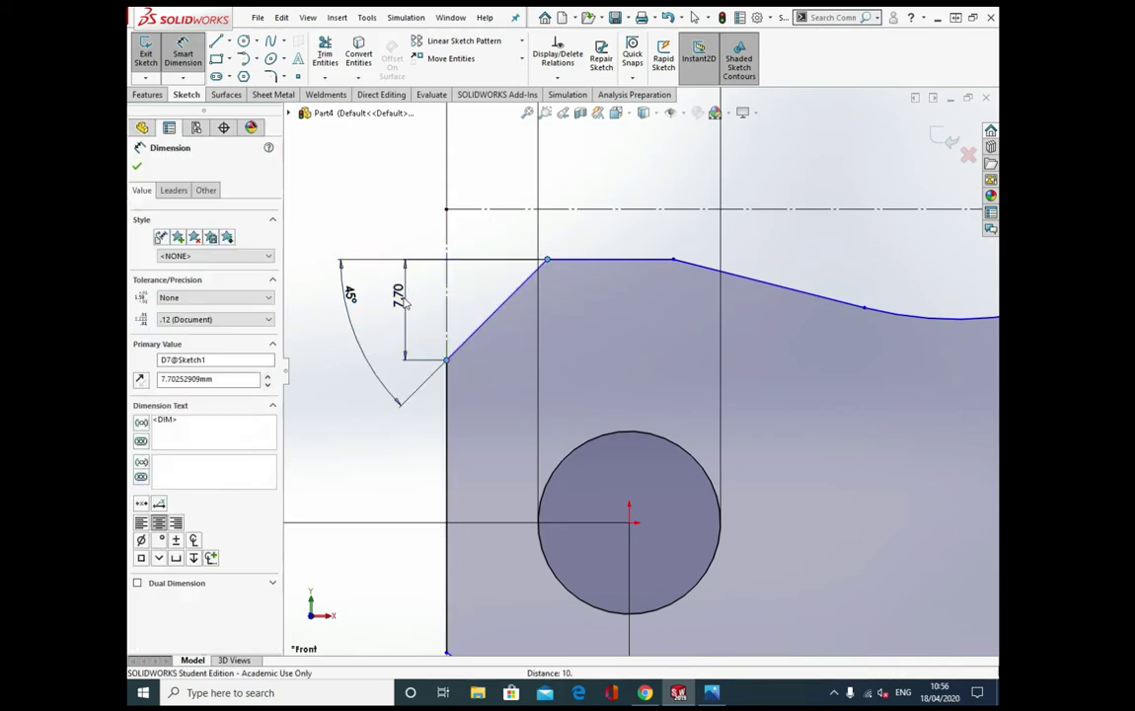
type("7")
key("Return")
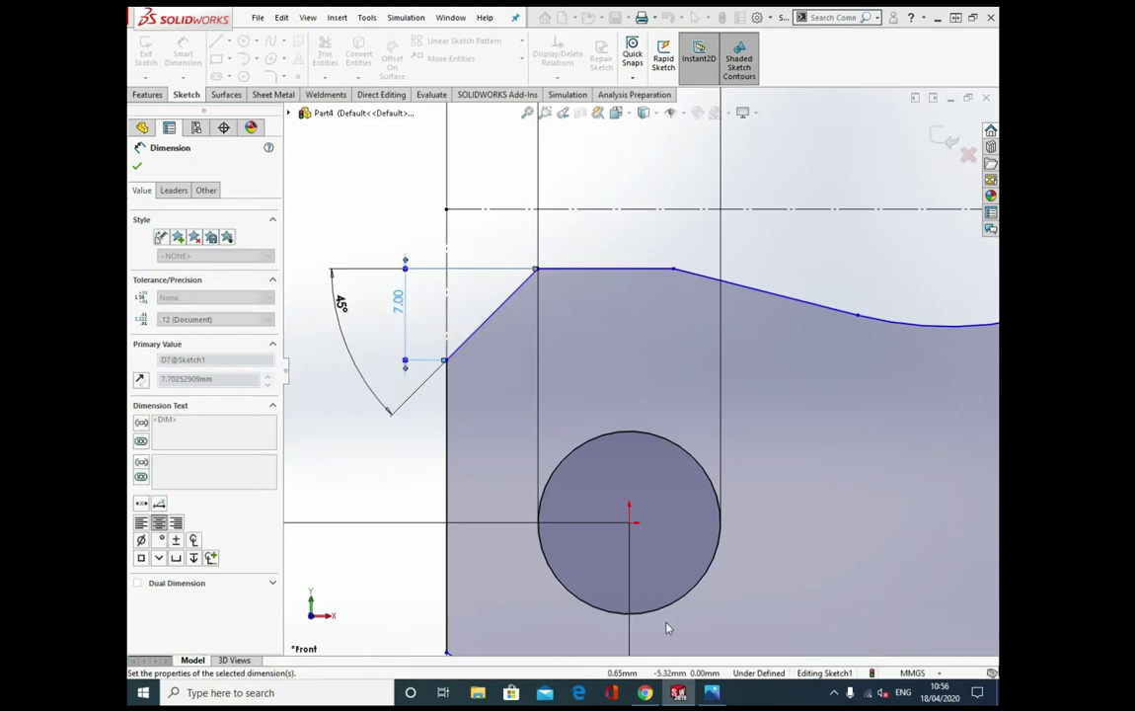
key("alt+Tab")
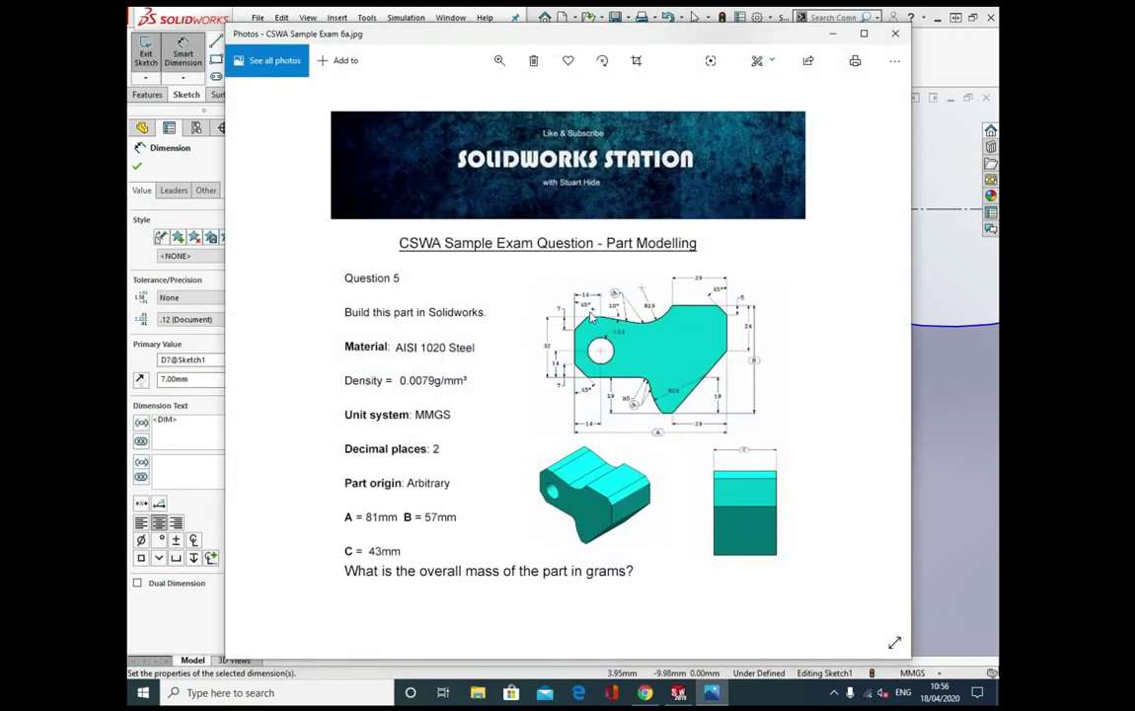
- Check the upper-edge dimensions in the exam drawing, and dimension the horizontal distance from the left edge to the short upper line's right end as 14 mm
left_click(499, 61)
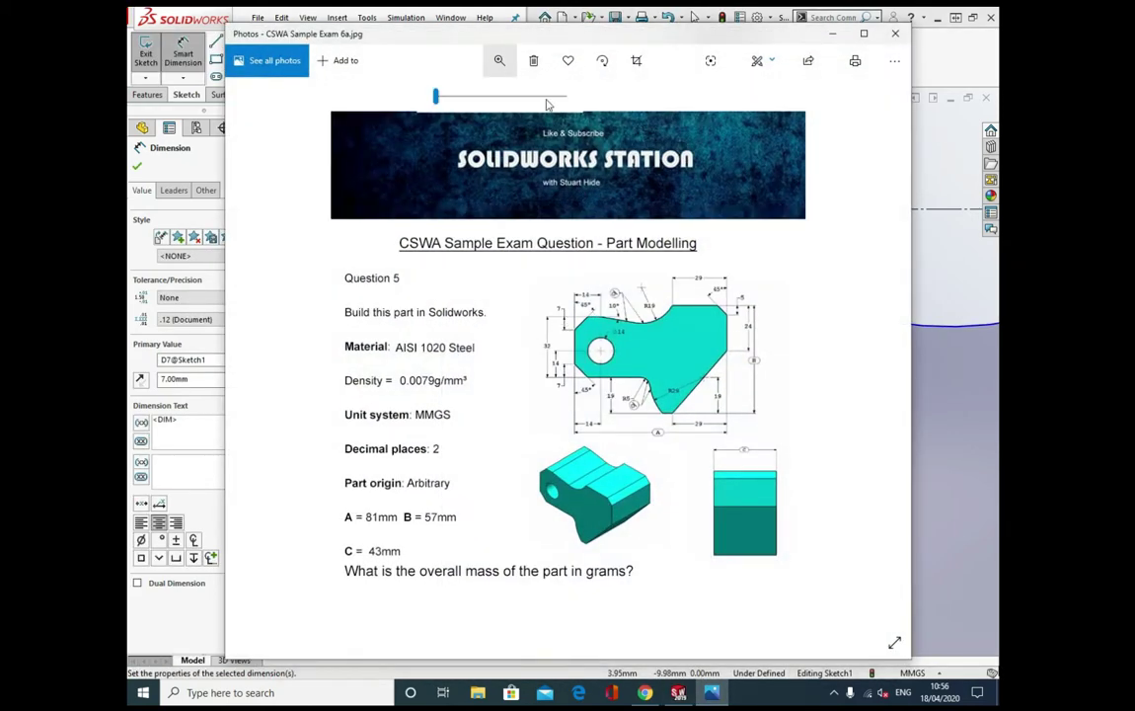
left_click(510, 96)
left_click_drag(725, 304, 509, 326)
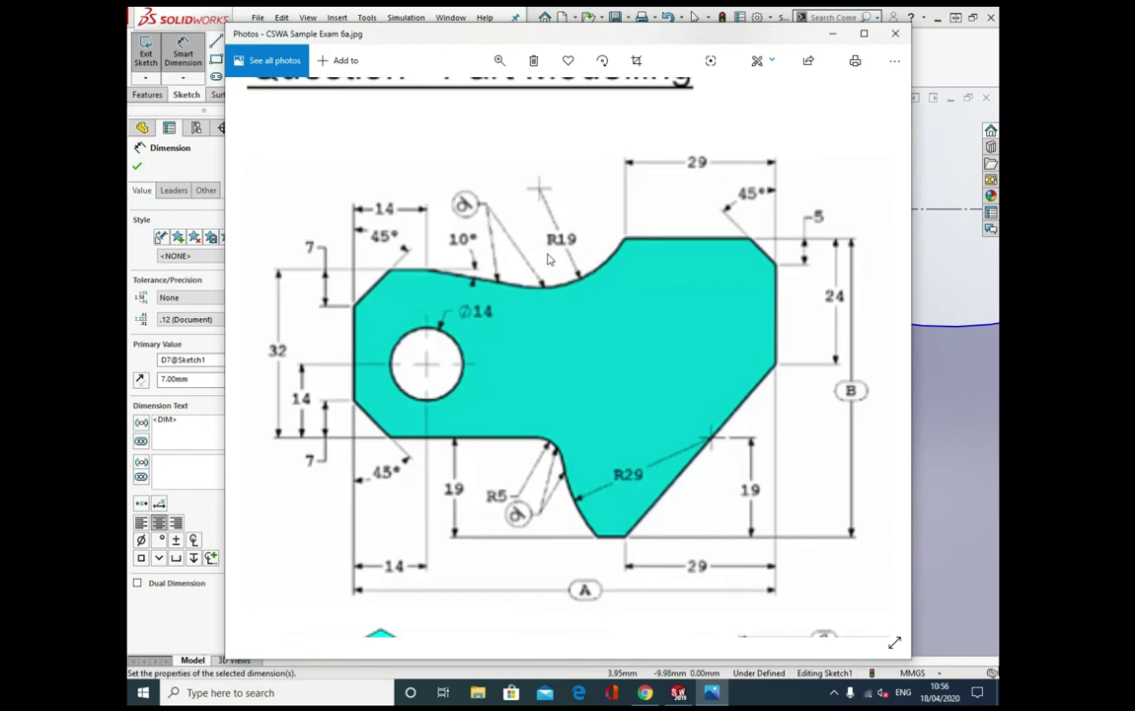
key("alt+Tab")
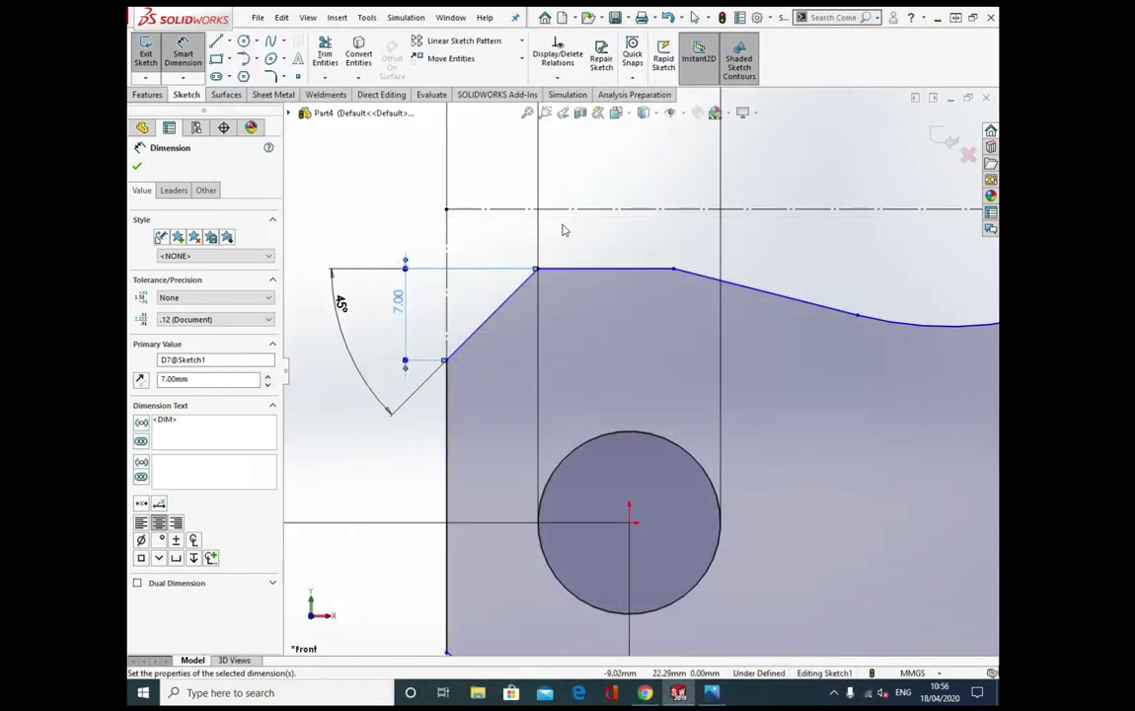
scroll(638, 371, "up", 2)
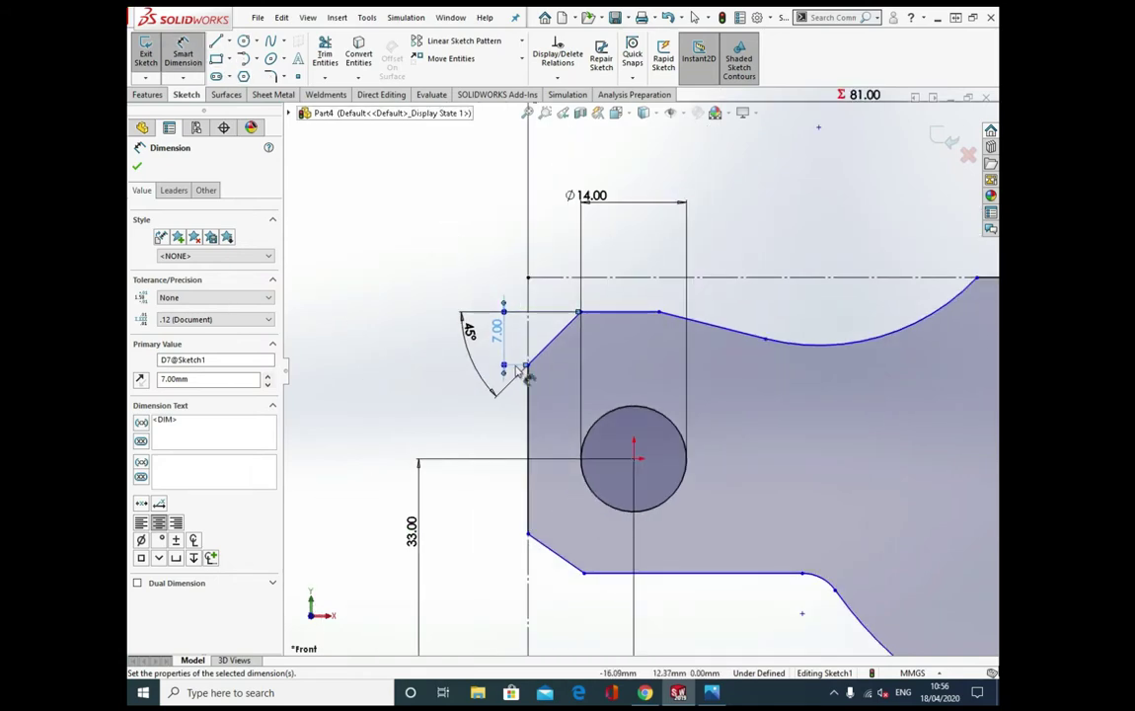
key("Escape")
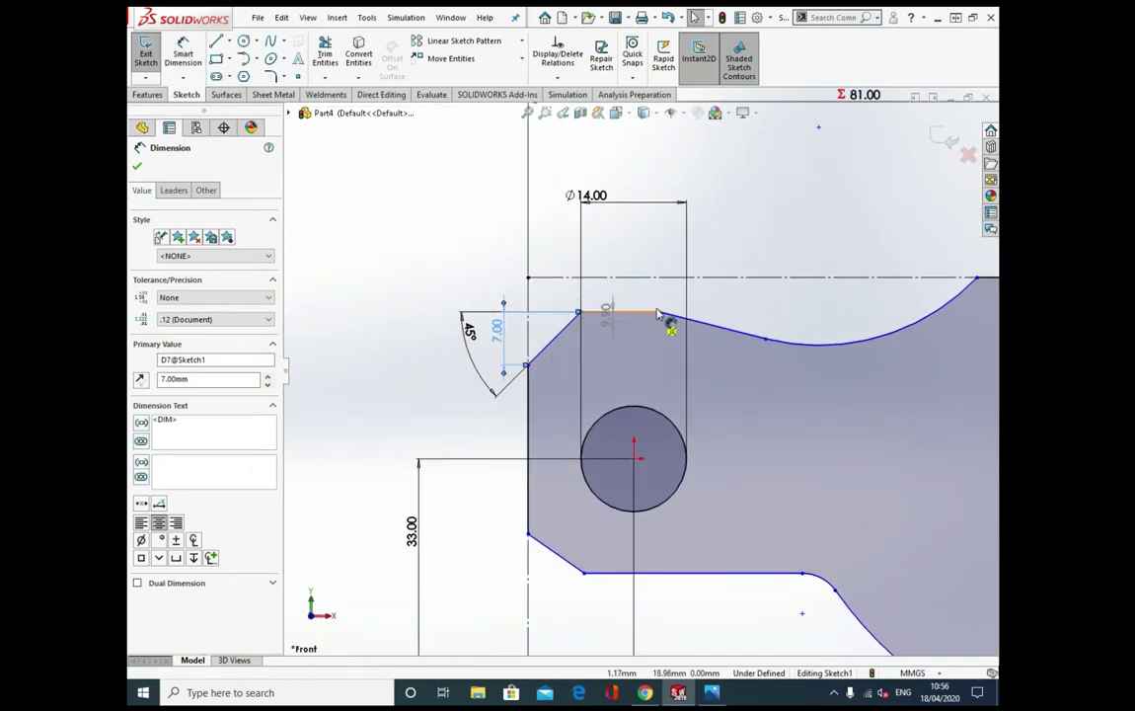
left_click(659, 314)
left_click(616, 244)
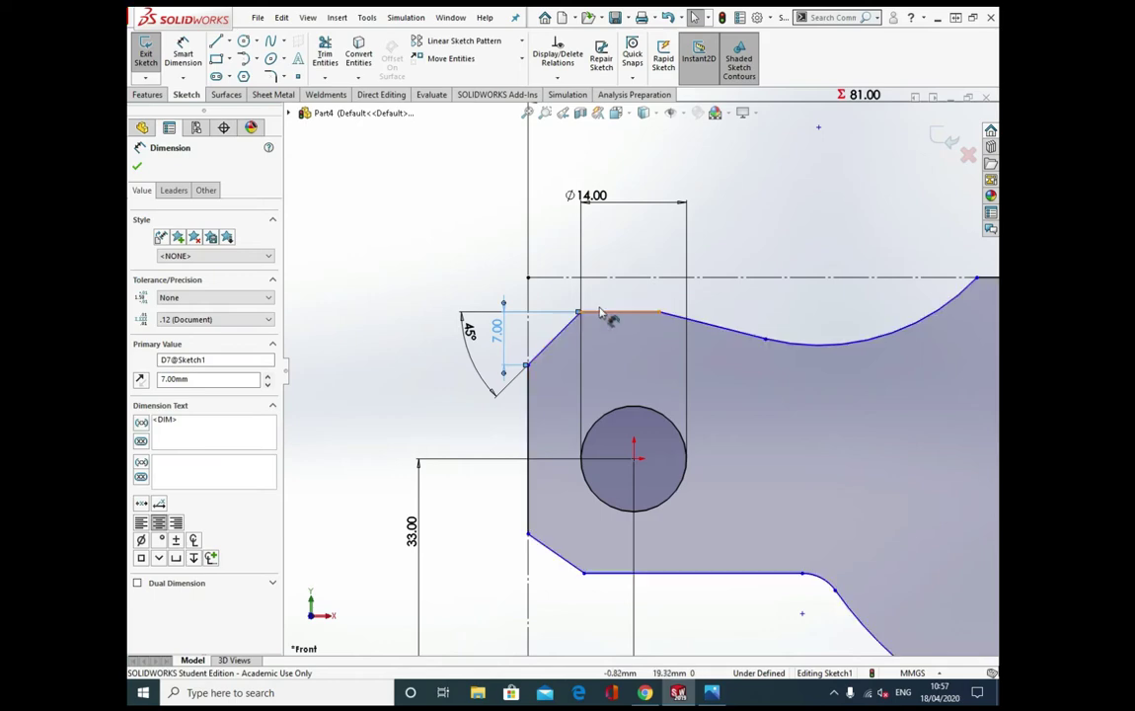
left_click(183, 55)
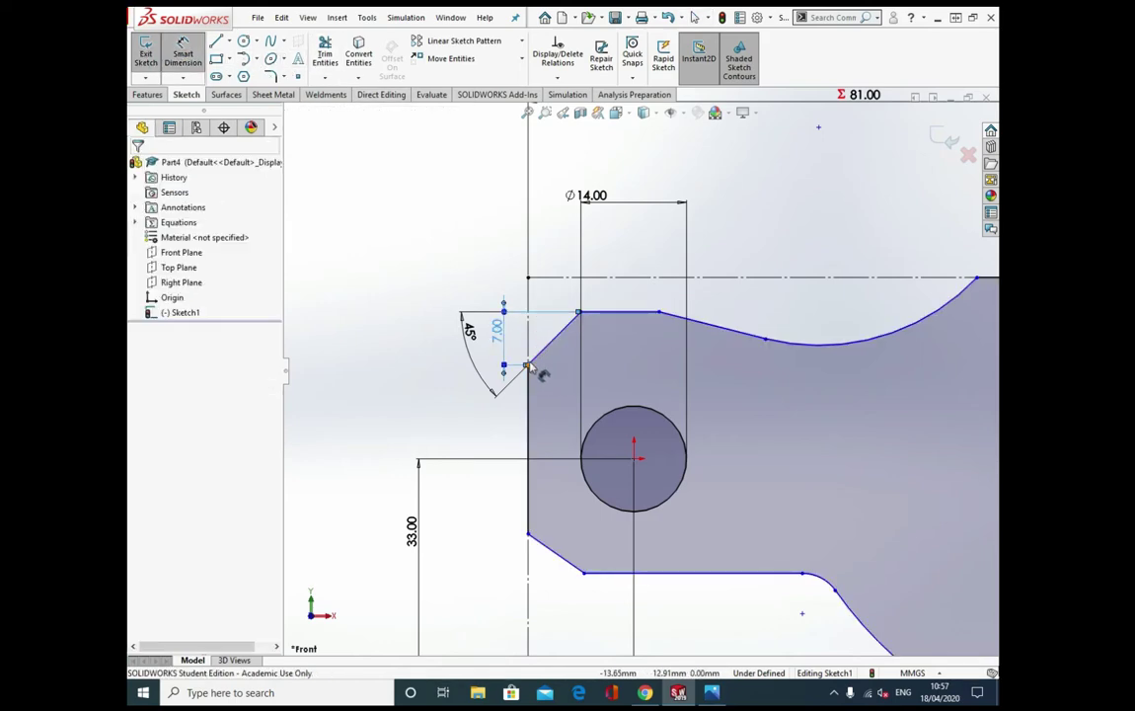
left_click(529, 366)
left_click(660, 314)
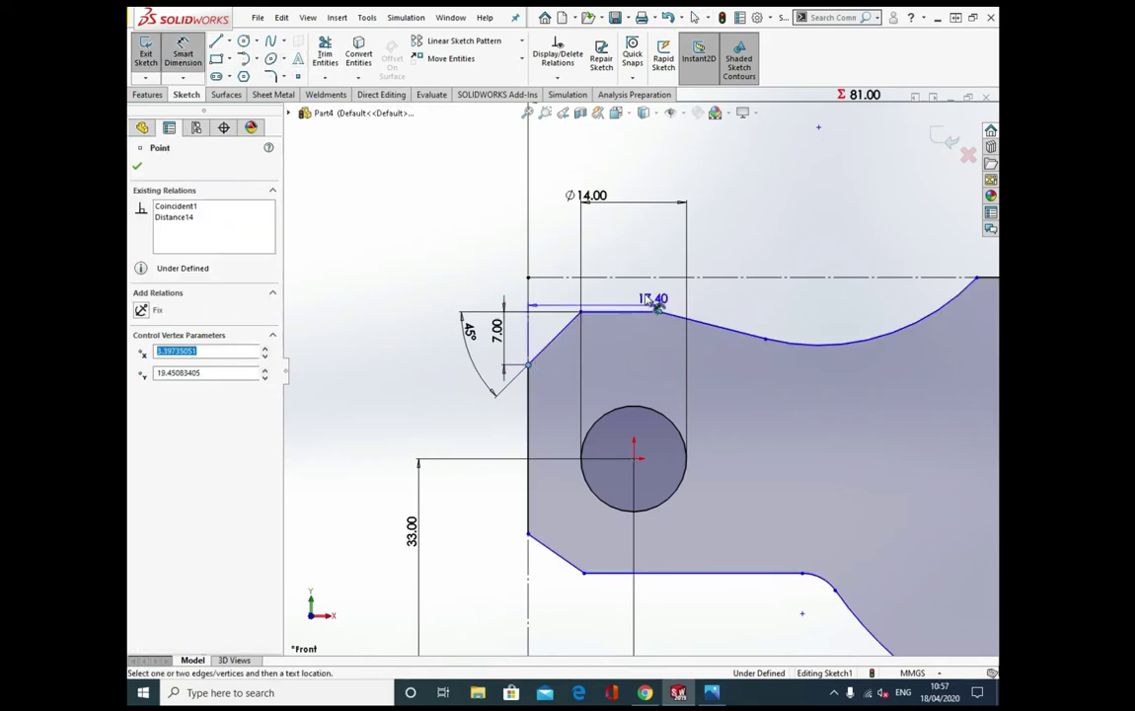
left_click(619, 245)
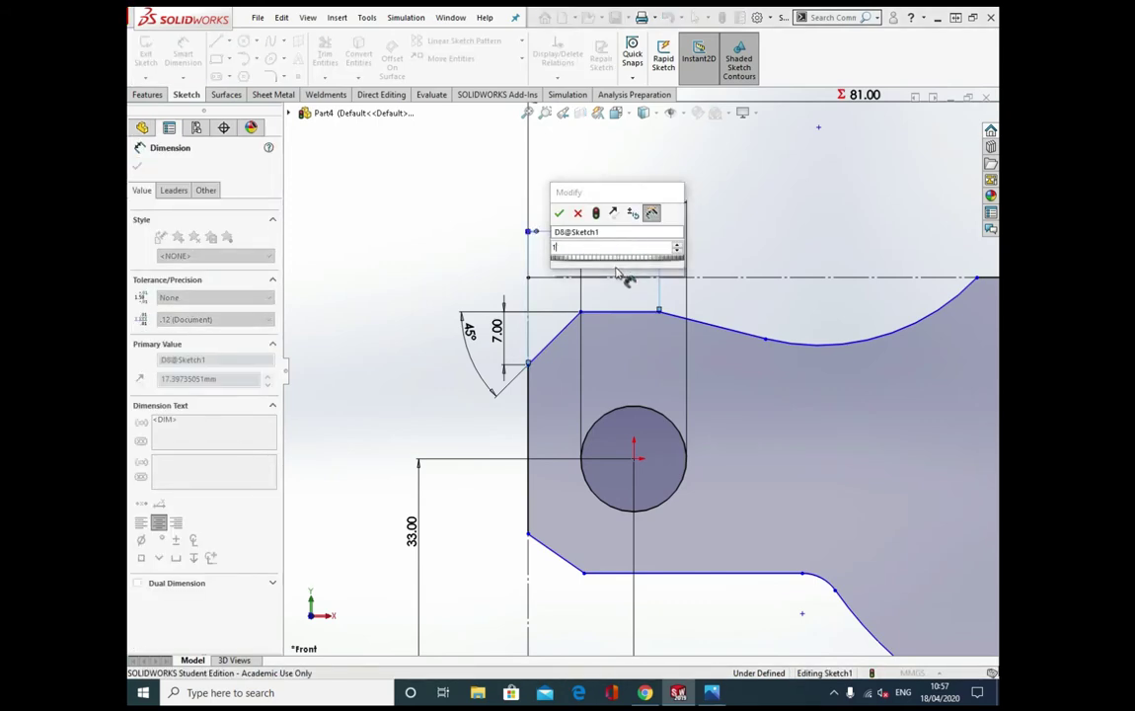
type("14")
key("Return")
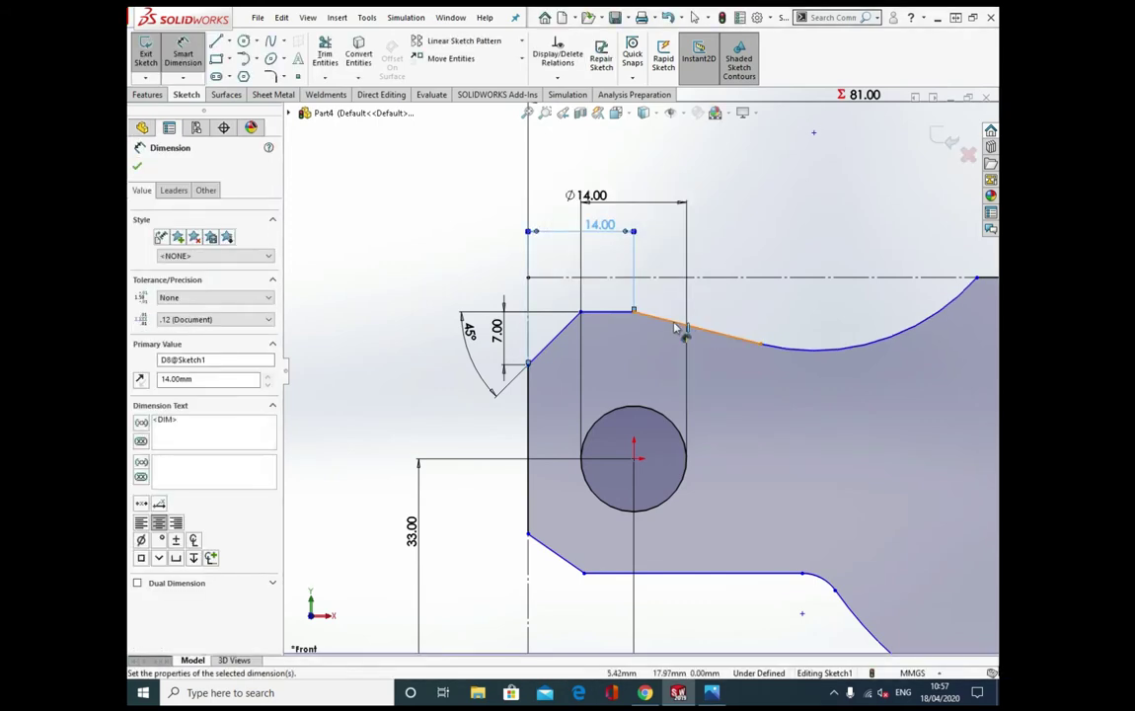
left_click(651, 318)
left_click(634, 313)
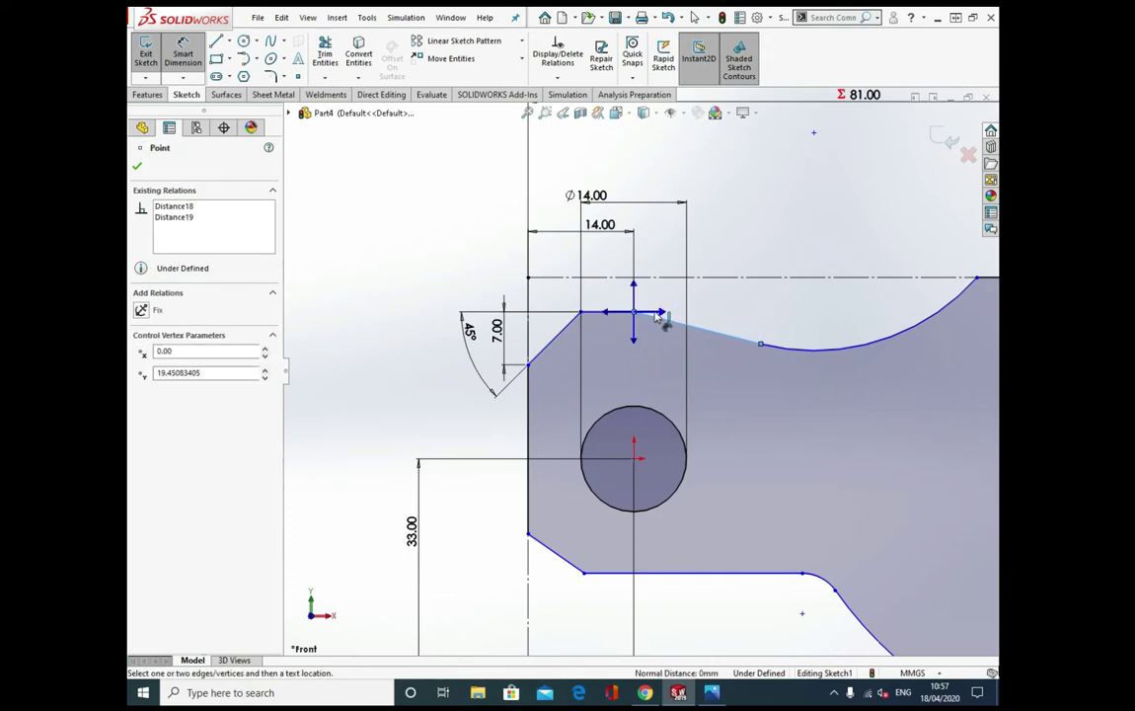
left_click(659, 317)
key("Escape")
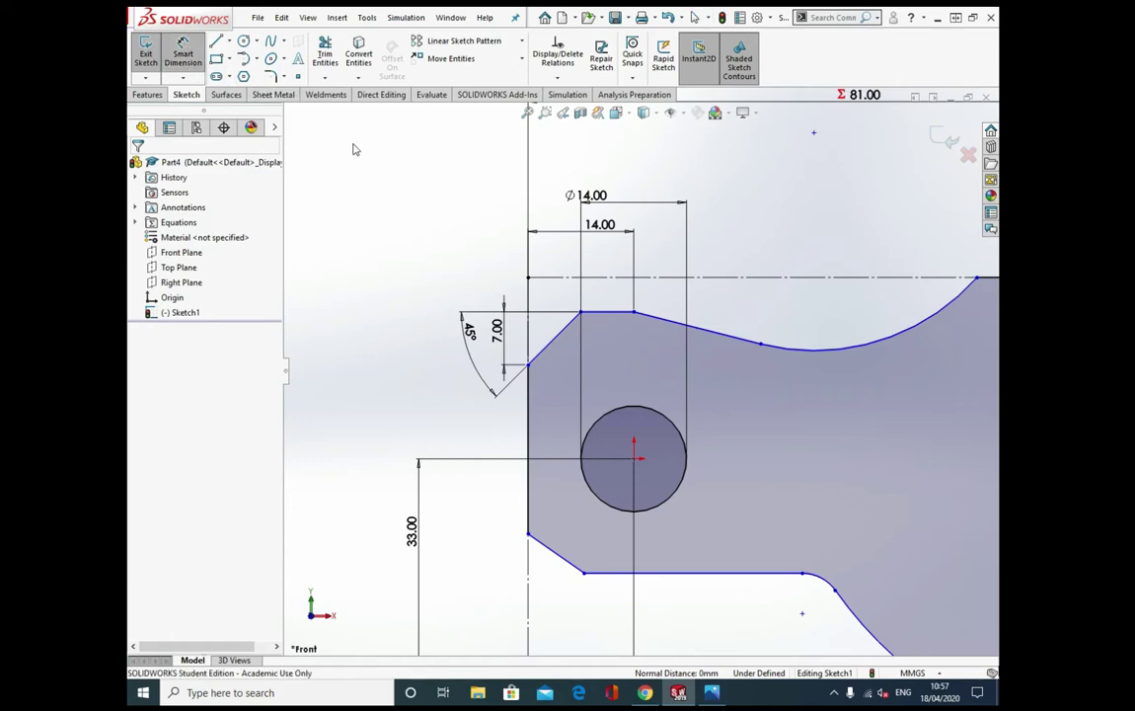
- Dimension the angle of the sloping upper line from the horizontal at its left endpoint as 10°
left_click(664, 324)
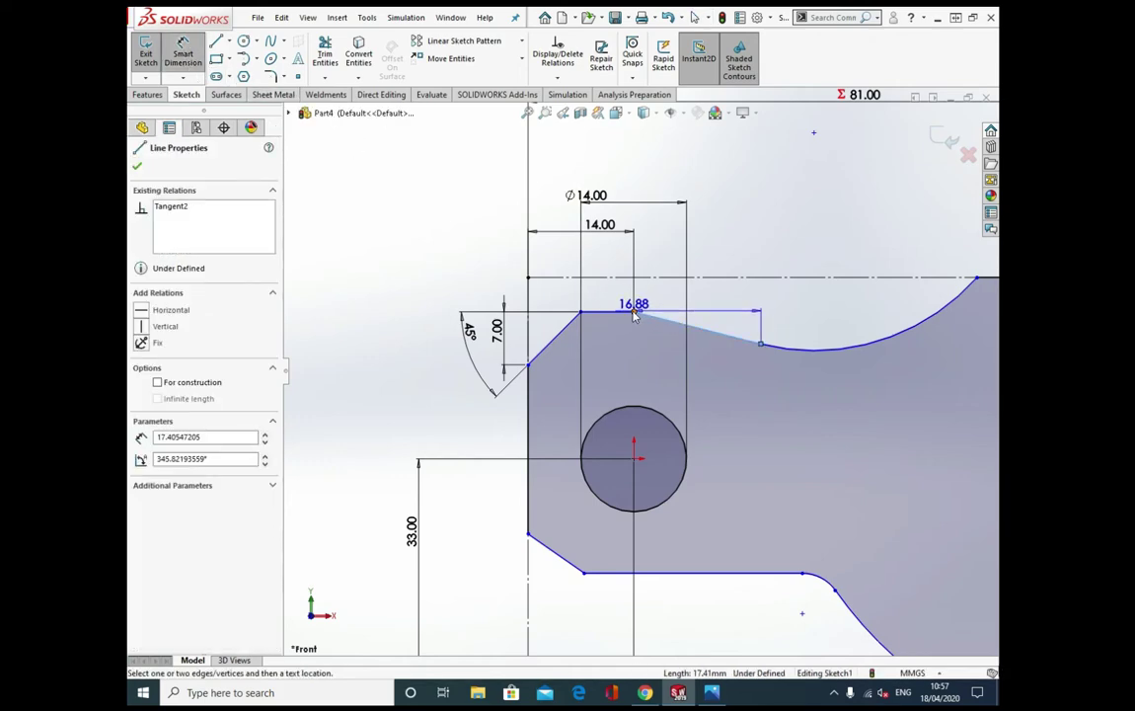
left_click(634, 313)
left_click(662, 317)
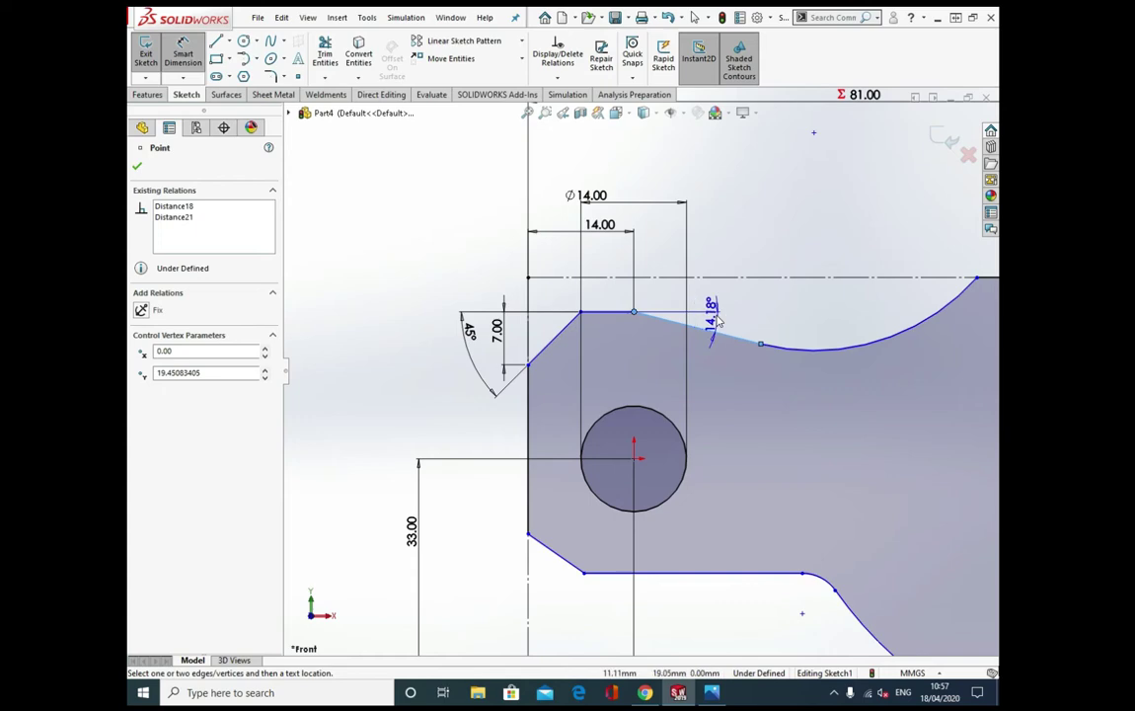
left_click(726, 323)
type("10")
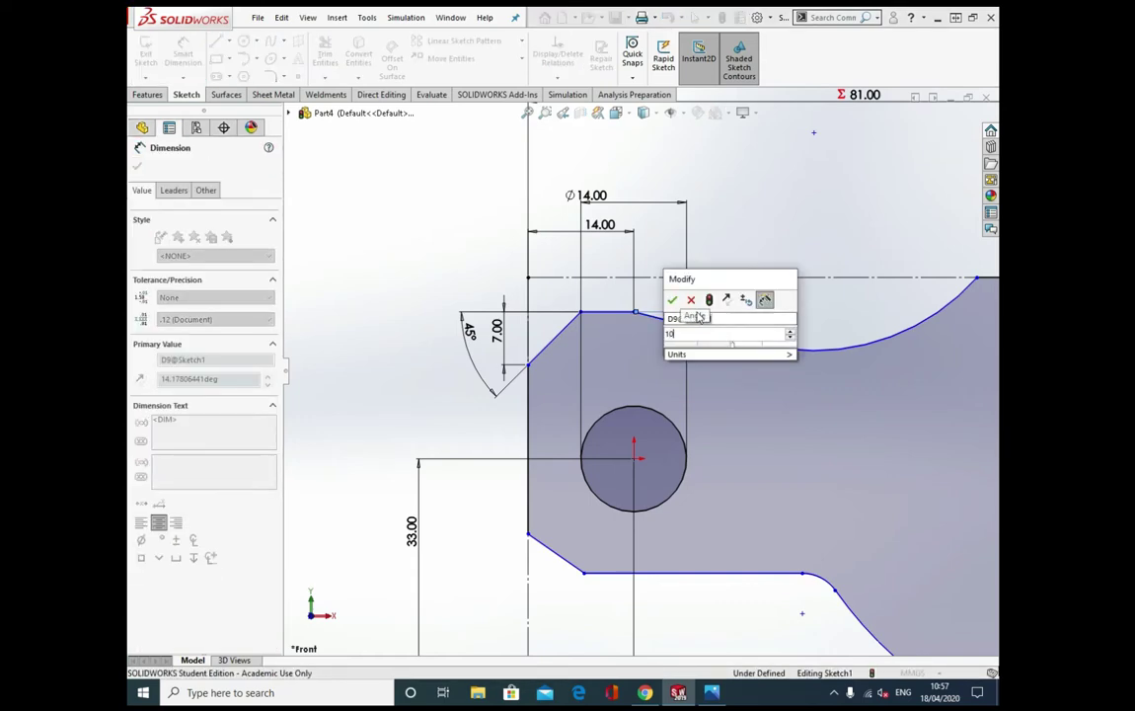
key("Return")
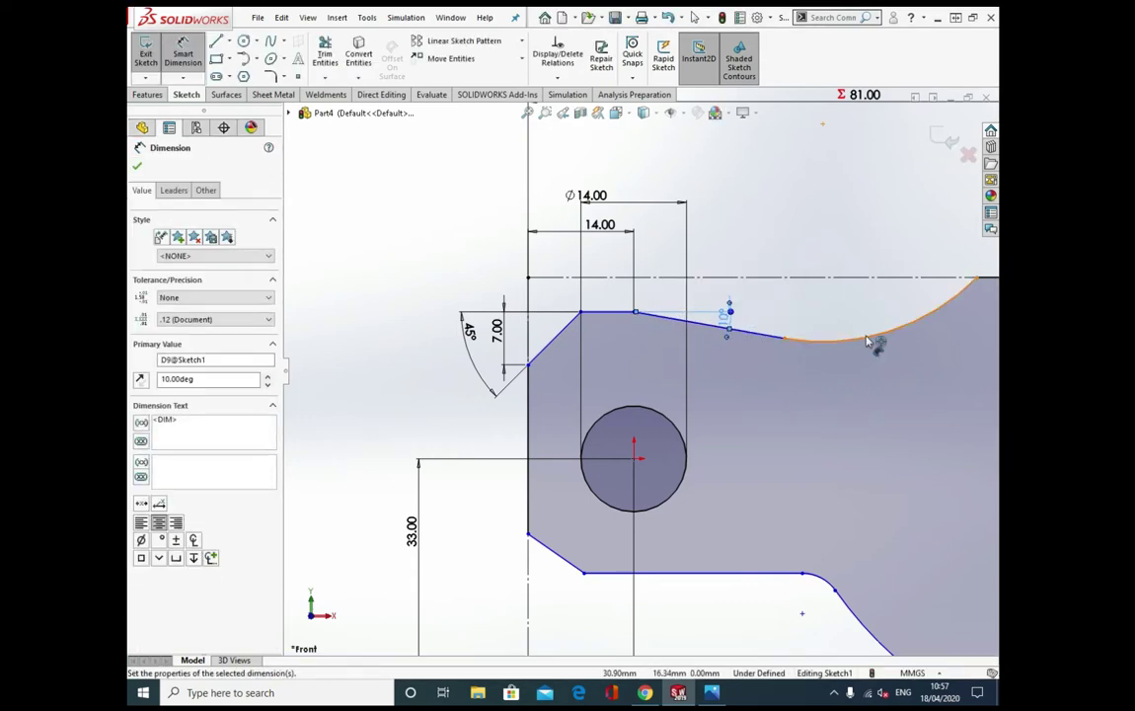
- Dimension the radius of the concave arc on the profile's upper edge as 19 mm
left_click(869, 340)
left_click(827, 255)
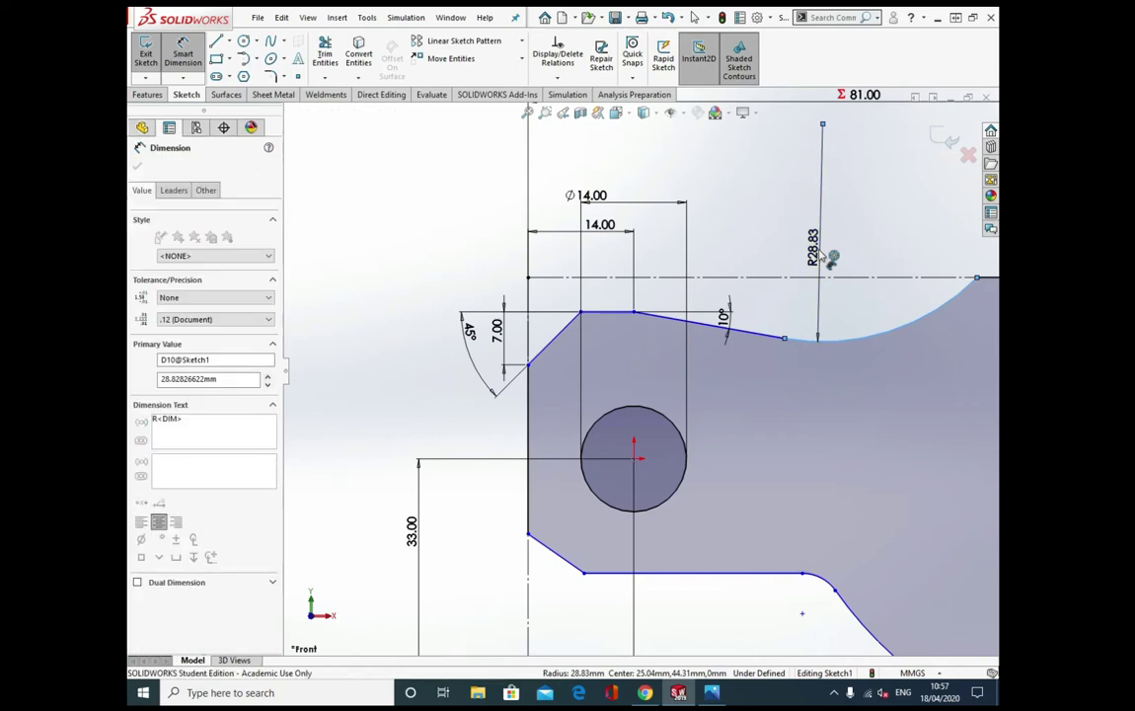
type("18")
left_click(767, 234)
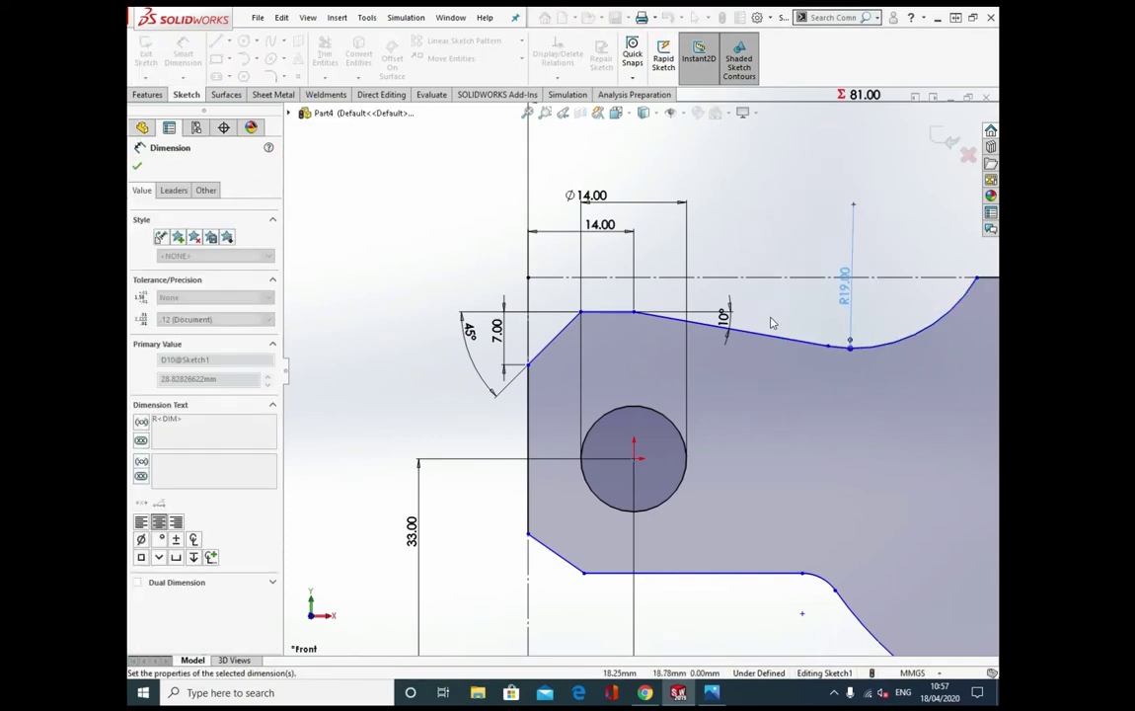
- Examine the exam drawing's front view for the tangency at the upper arc and the dimensions of the upper-right edge
scroll(773, 321, "up", 3)
scroll(899, 330, "down", 2)
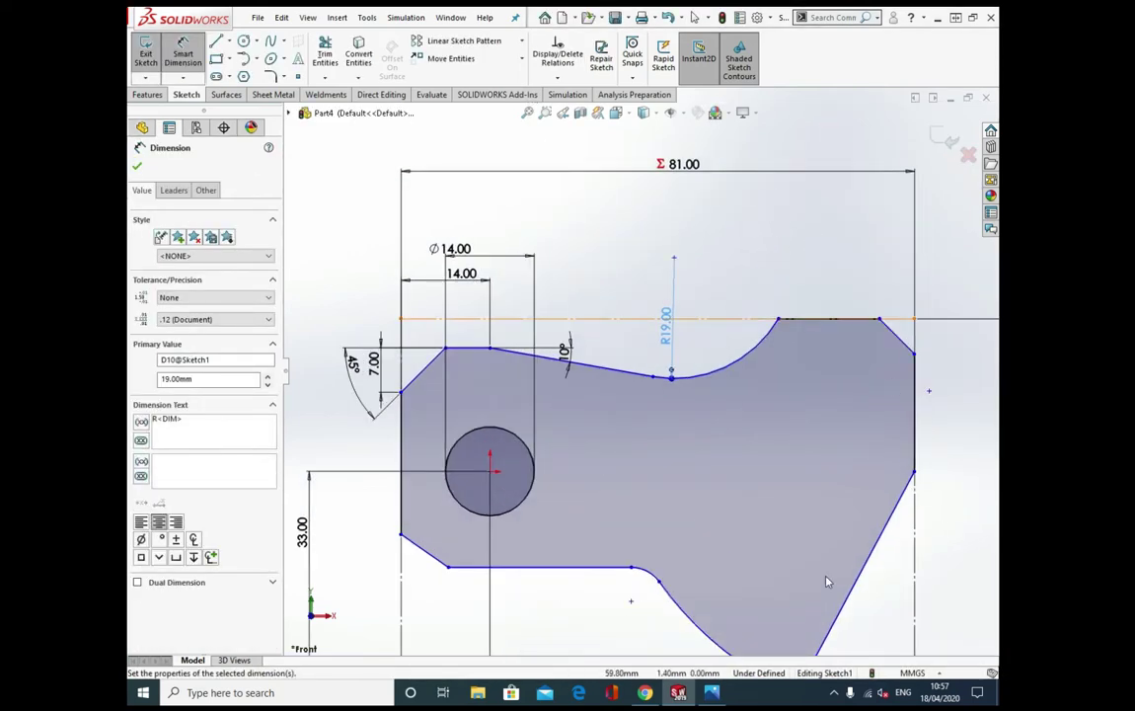
left_click(724, 696)
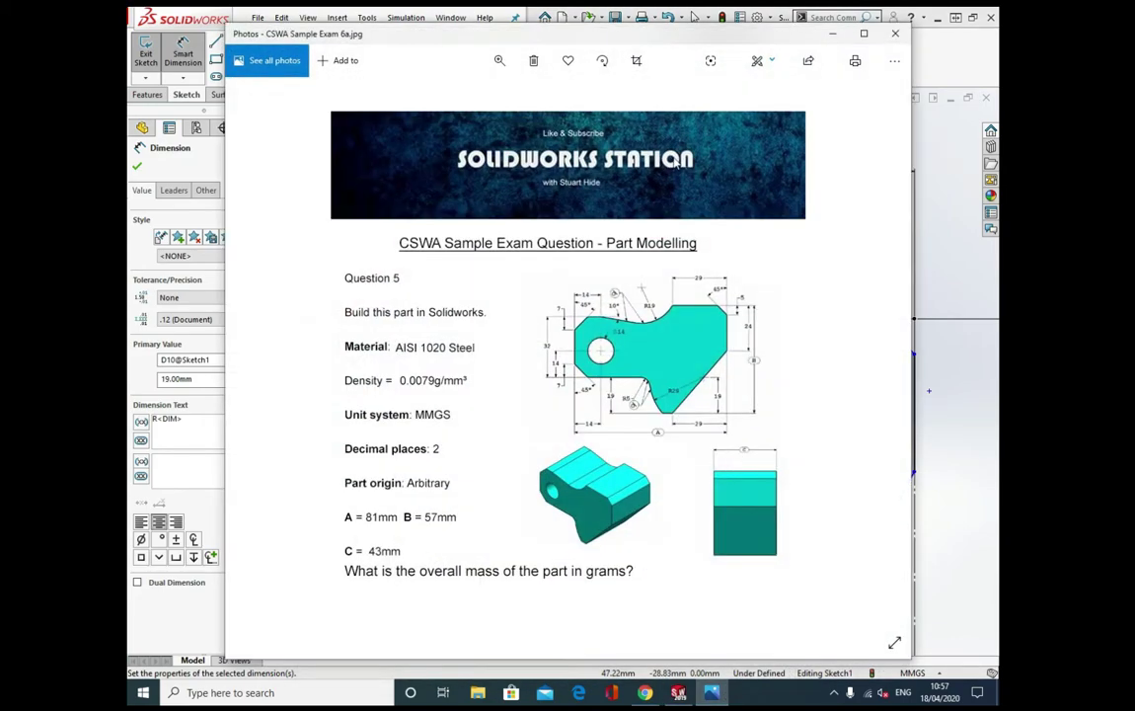
left_click(499, 60)
left_click_drag(435, 96, 517, 95)
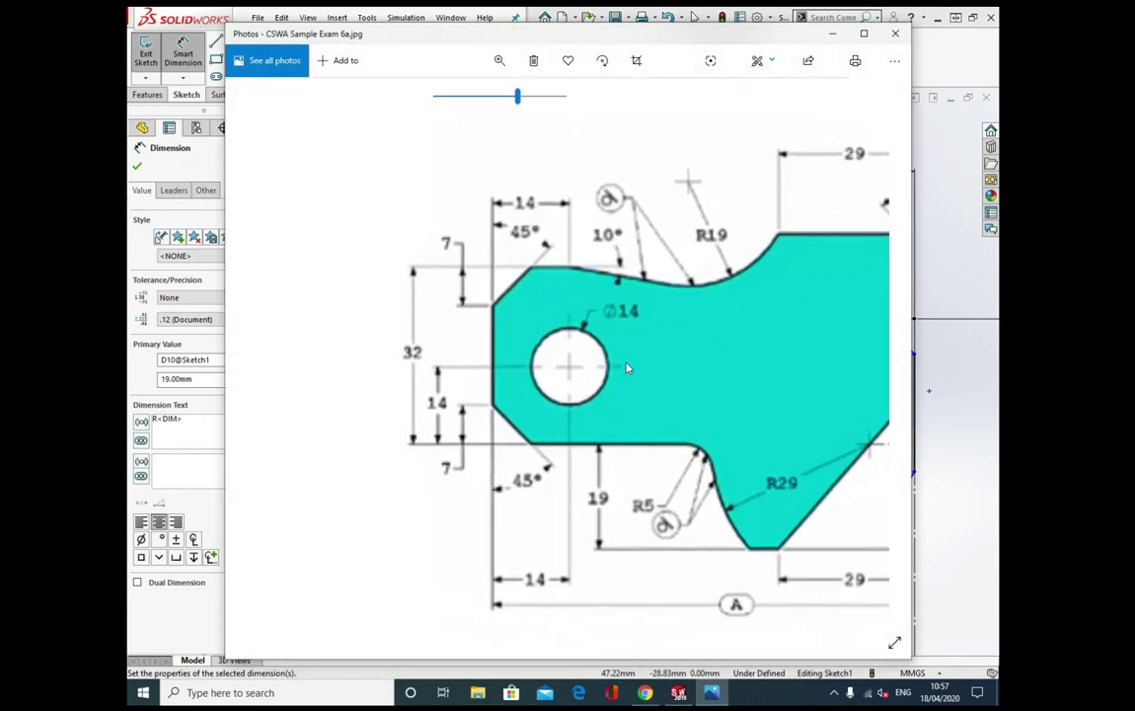
left_click_drag(626, 367, 423, 424)
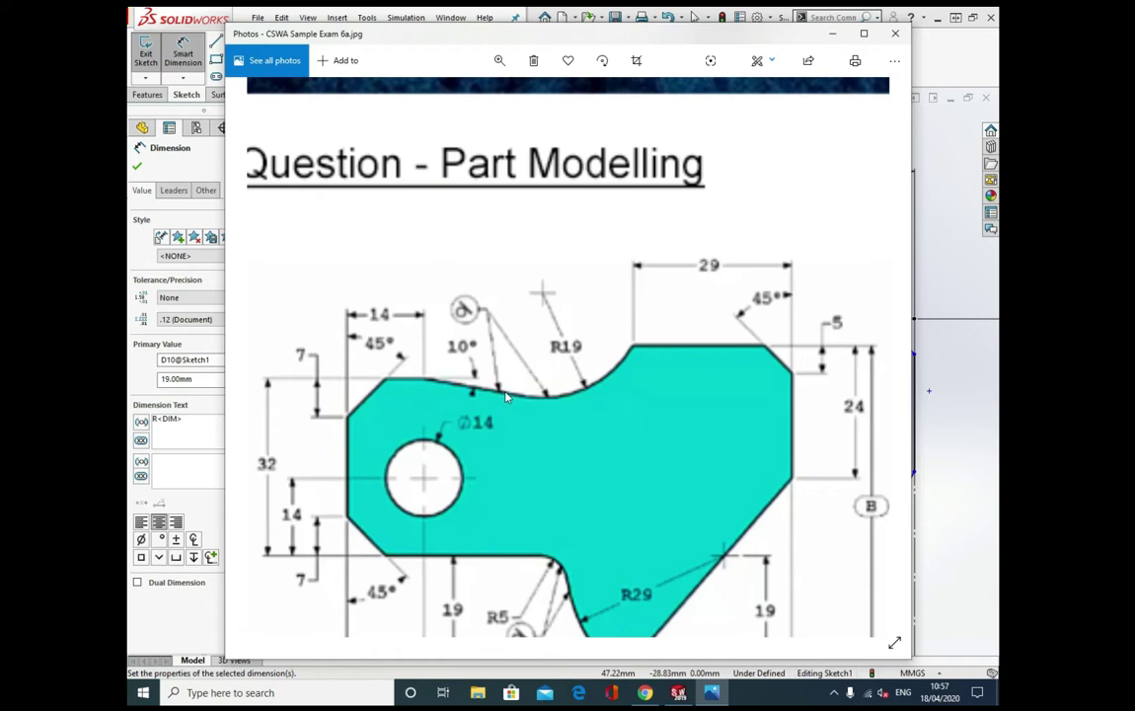
left_click(831, 37)
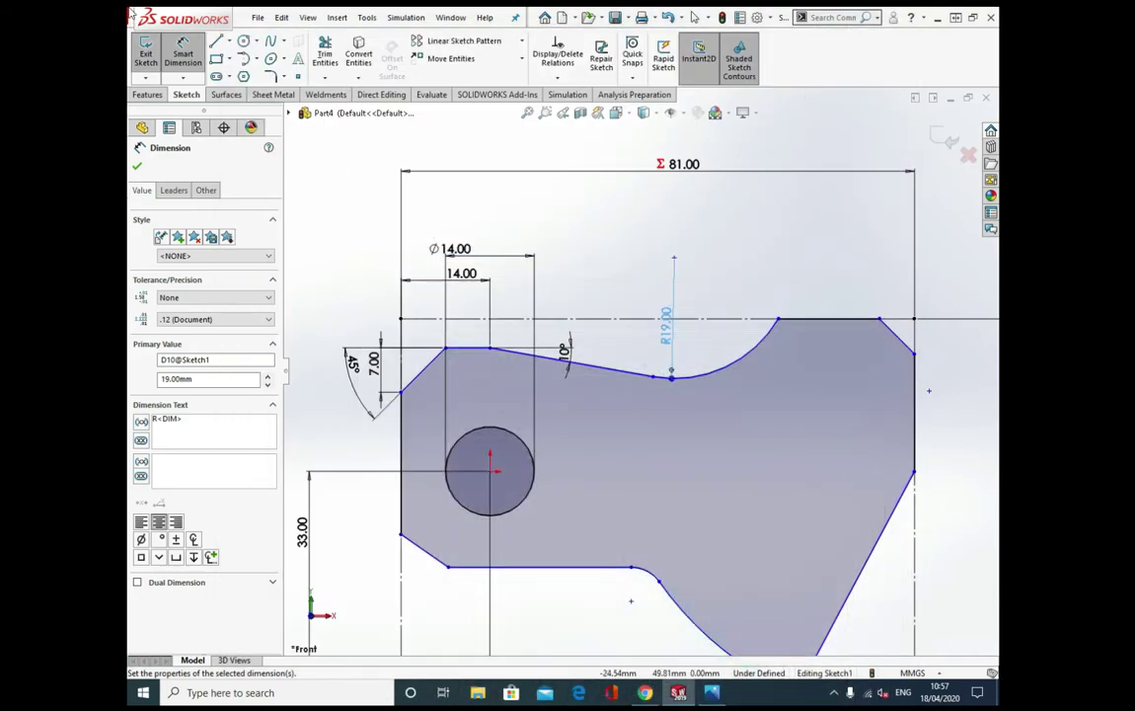
left_click(713, 693)
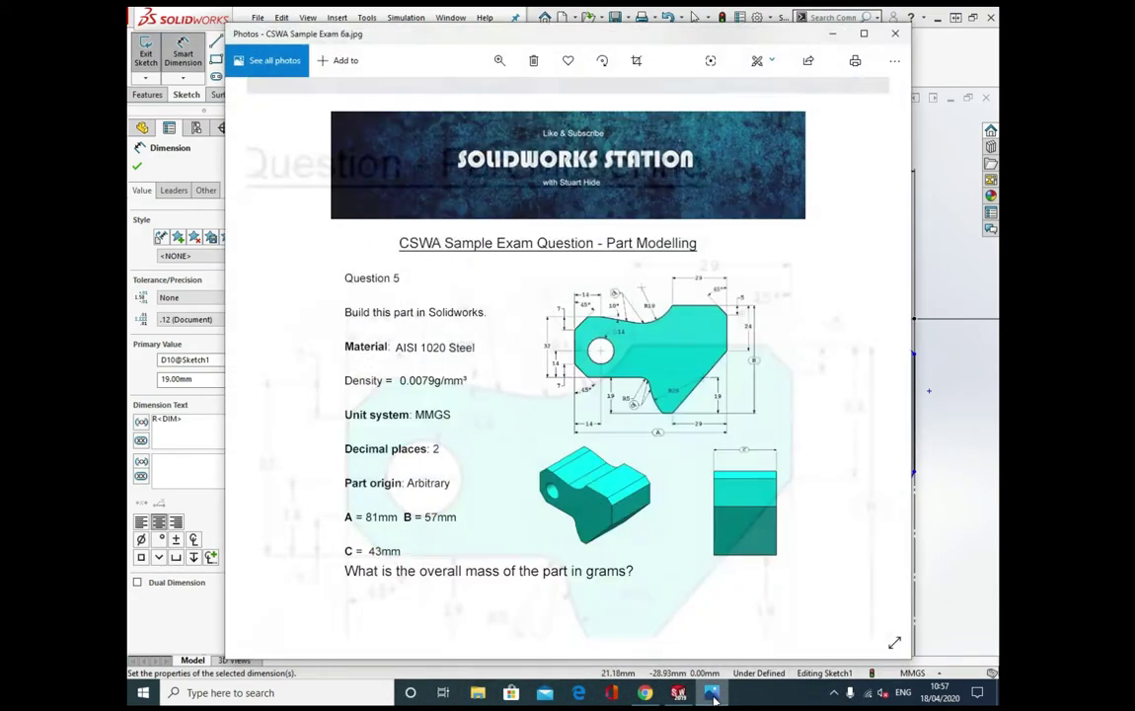
left_click(713, 693)
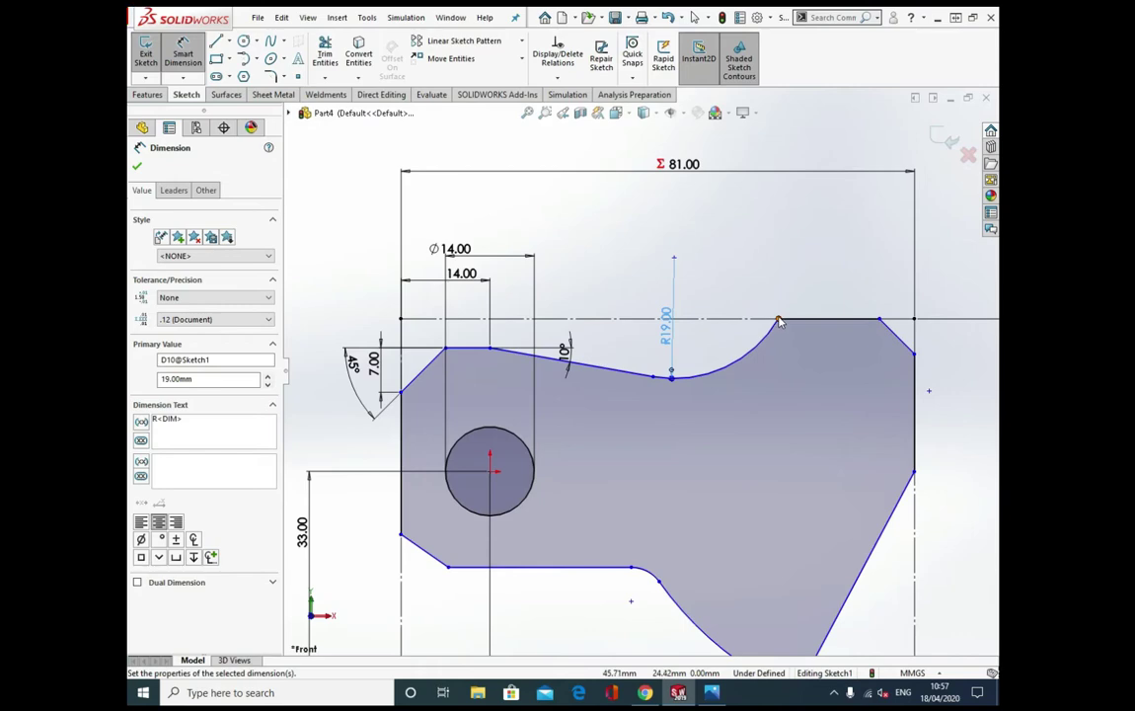
- Dimension the horizontal distance from the upper arc's right end to the profile's right edge as 29 mm
left_click(777, 320)
left_click(915, 353)
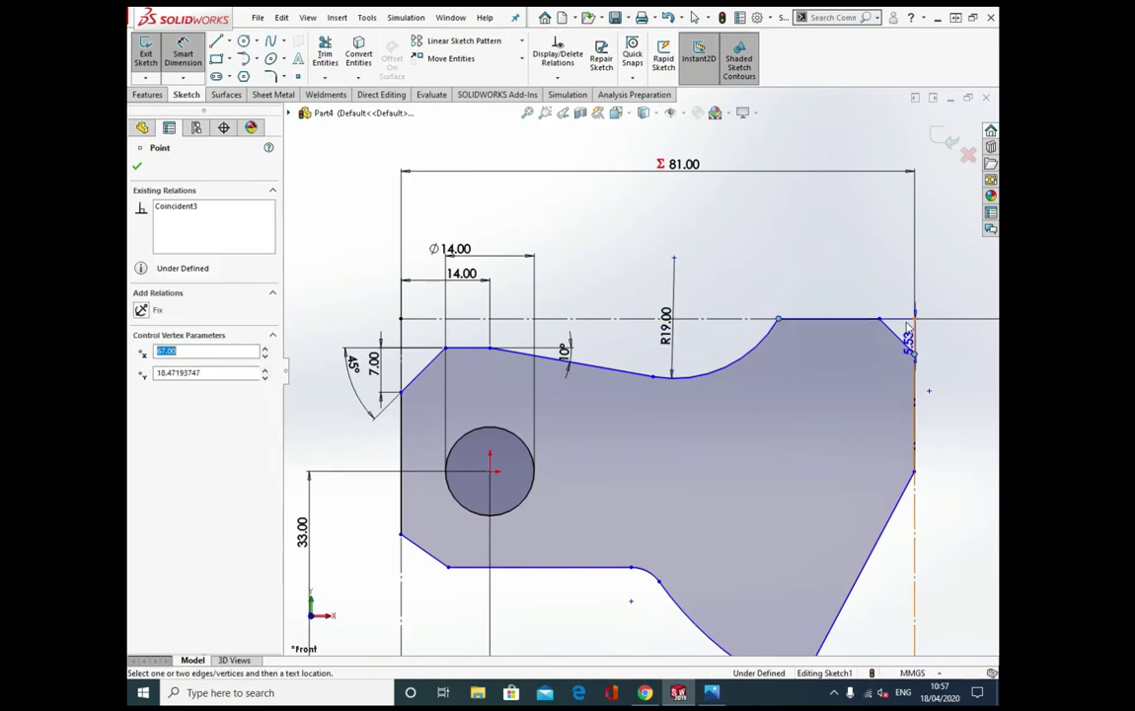
left_click(851, 225)
type("29")
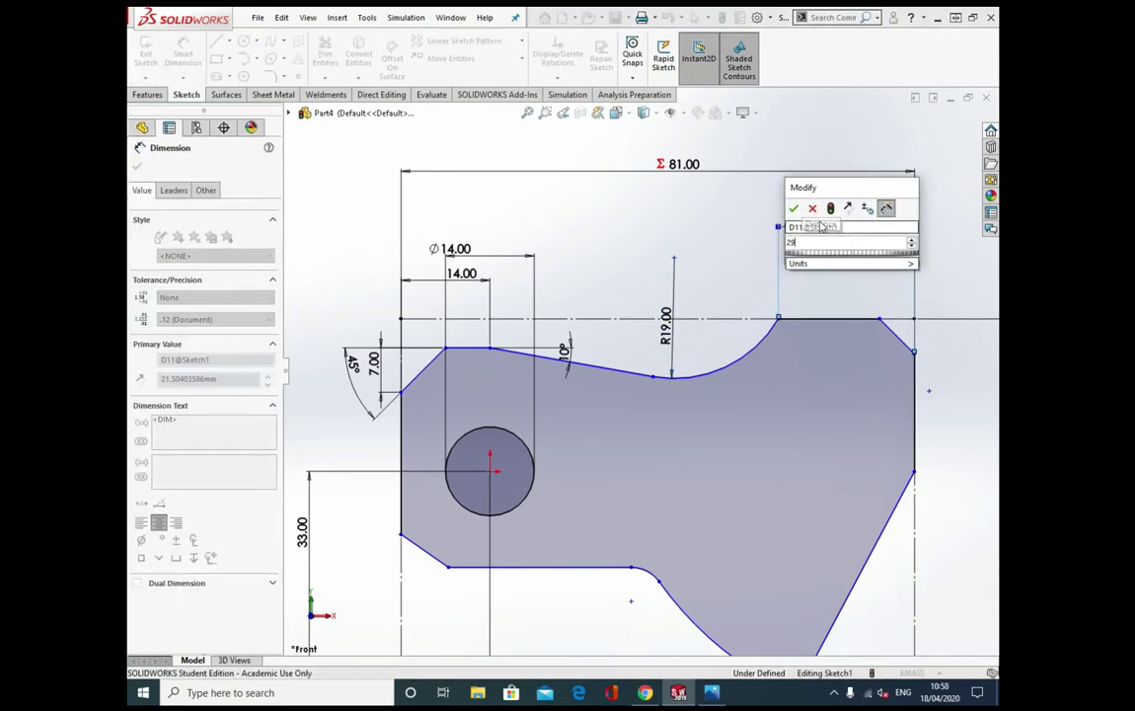
key("Return")
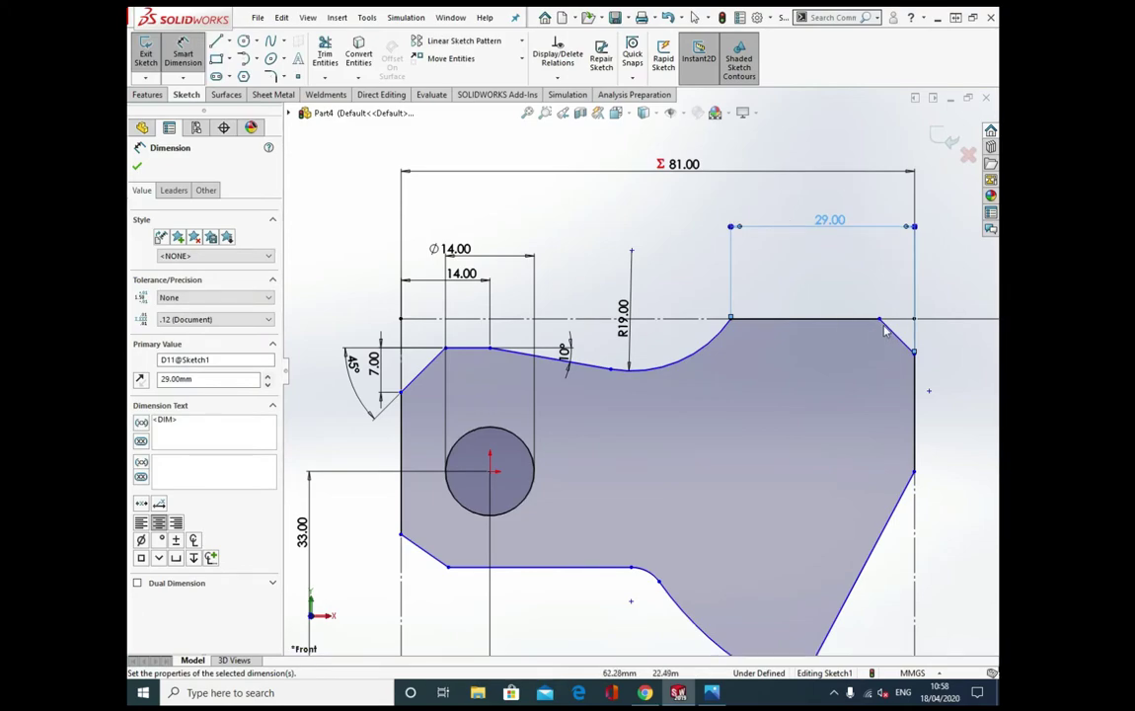
- Check the upper-right corner in the exam drawing, and dimension that corner line's angle from the vertical right edge as 45°
left_click(903, 347)
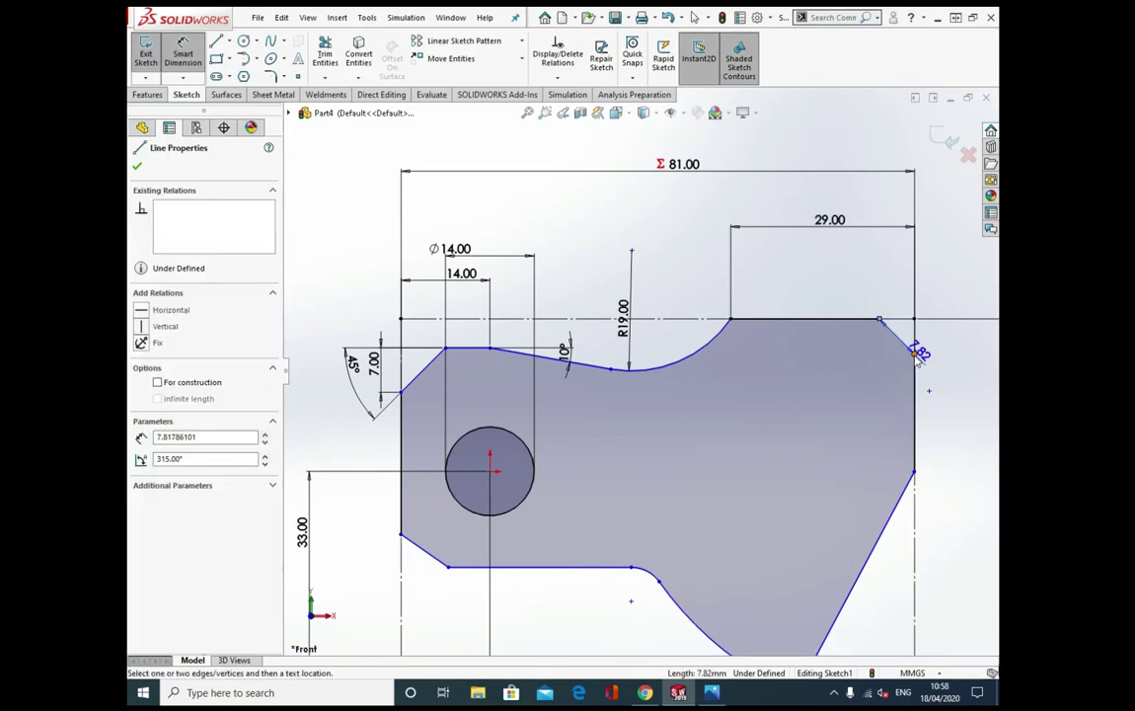
left_click(711, 692)
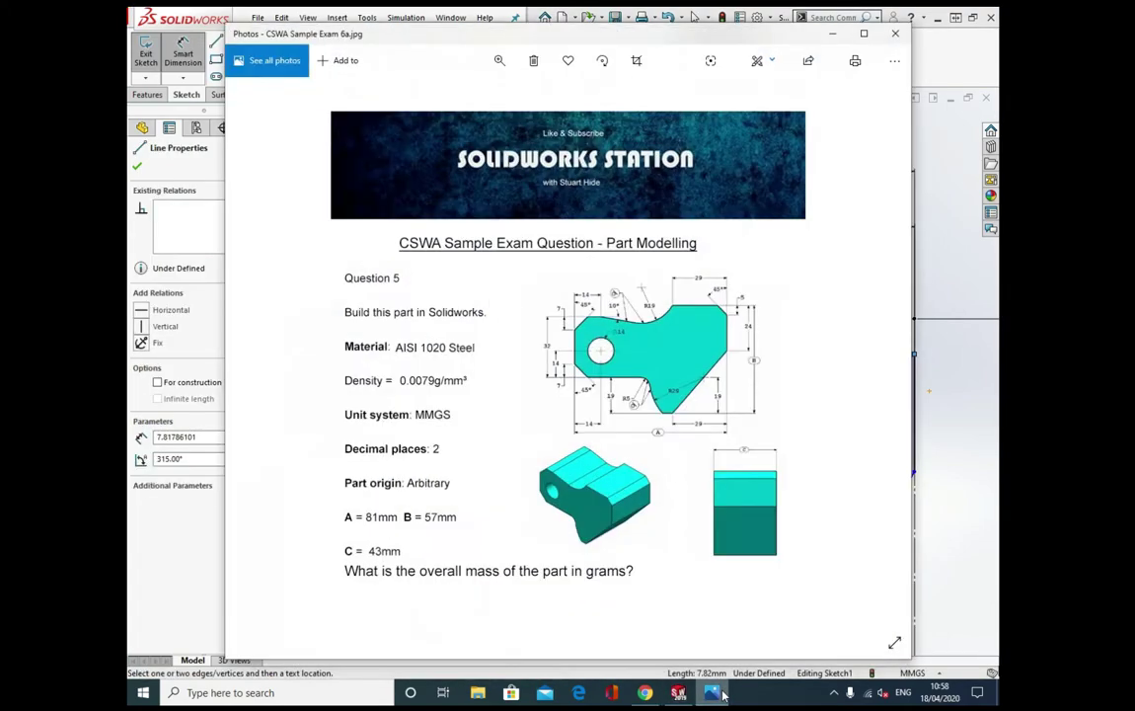
left_click(712, 692)
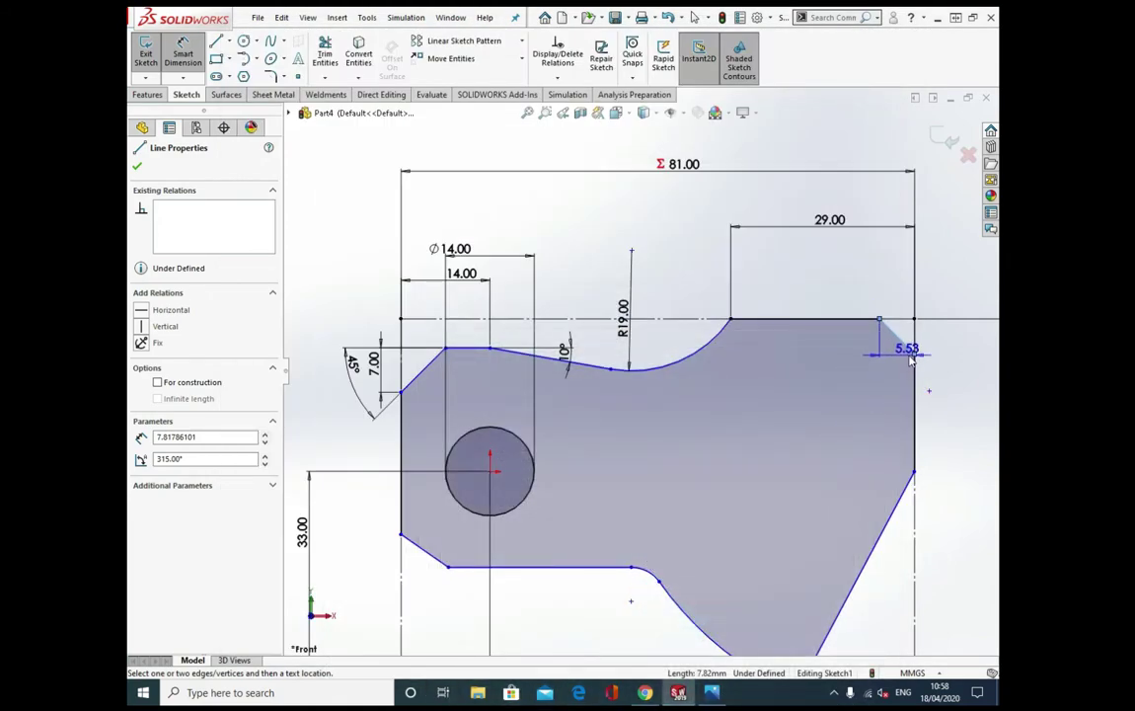
left_click(914, 354)
left_click(898, 336)
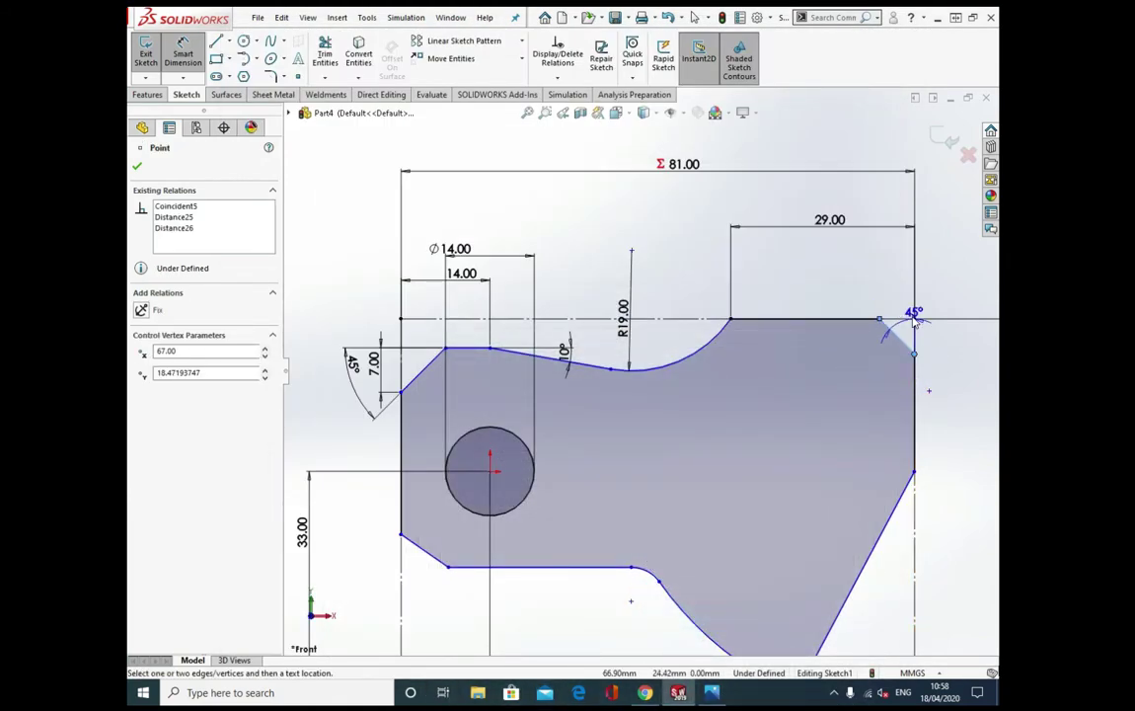
left_click(886, 257)
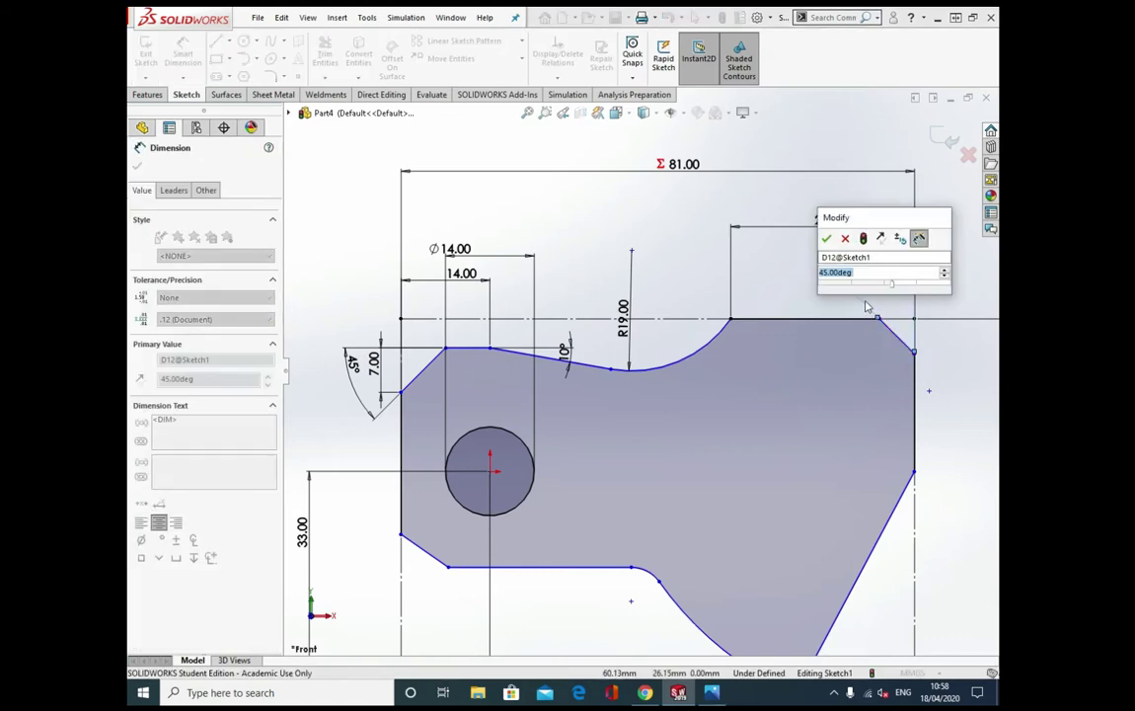
left_click(827, 240)
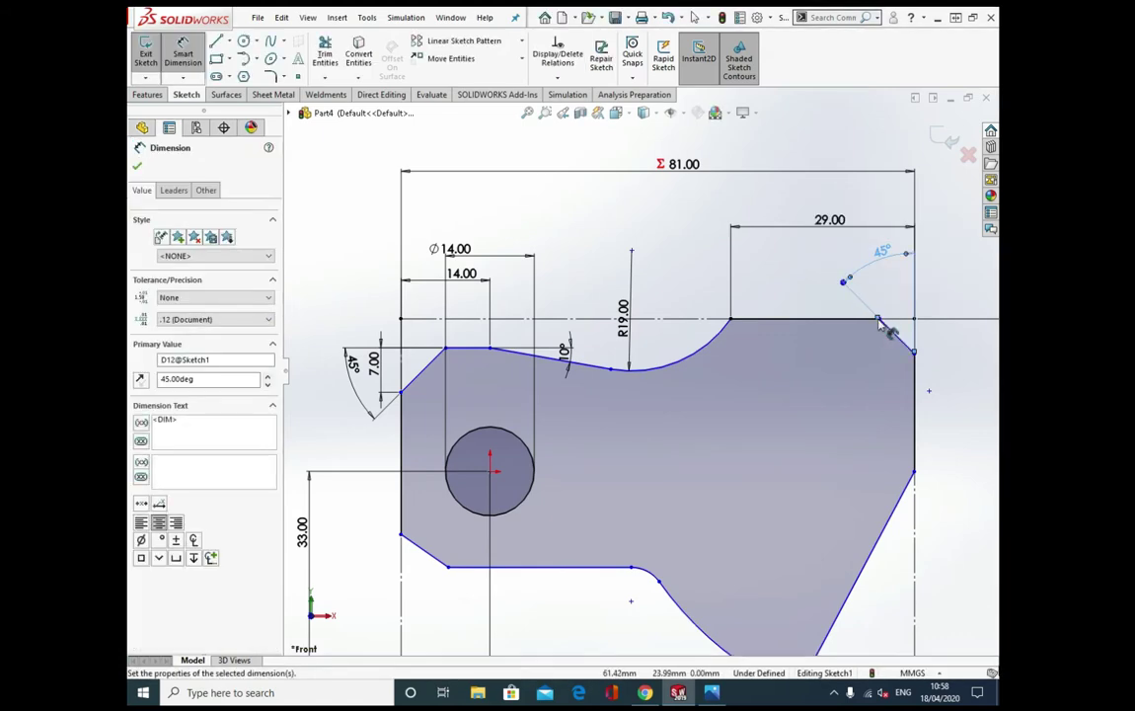
- Dimension the vertical height of the upper-right corner's 45° line as 5 mm
left_click(878, 319)
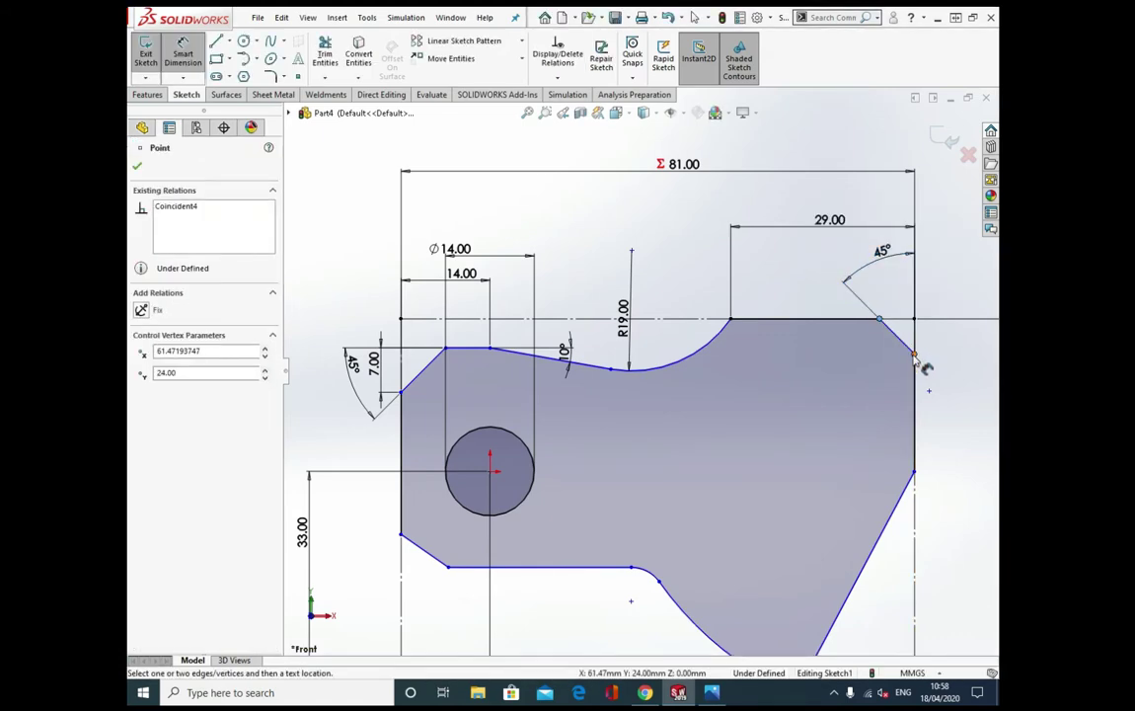
left_click(938, 340)
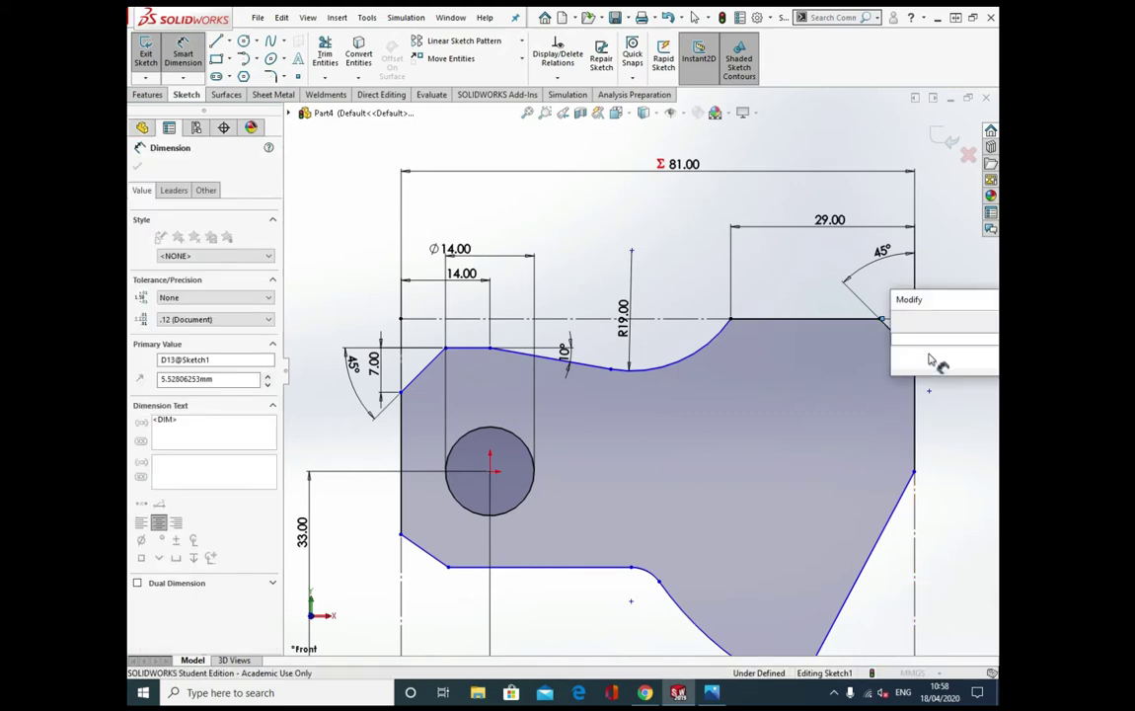
type("5")
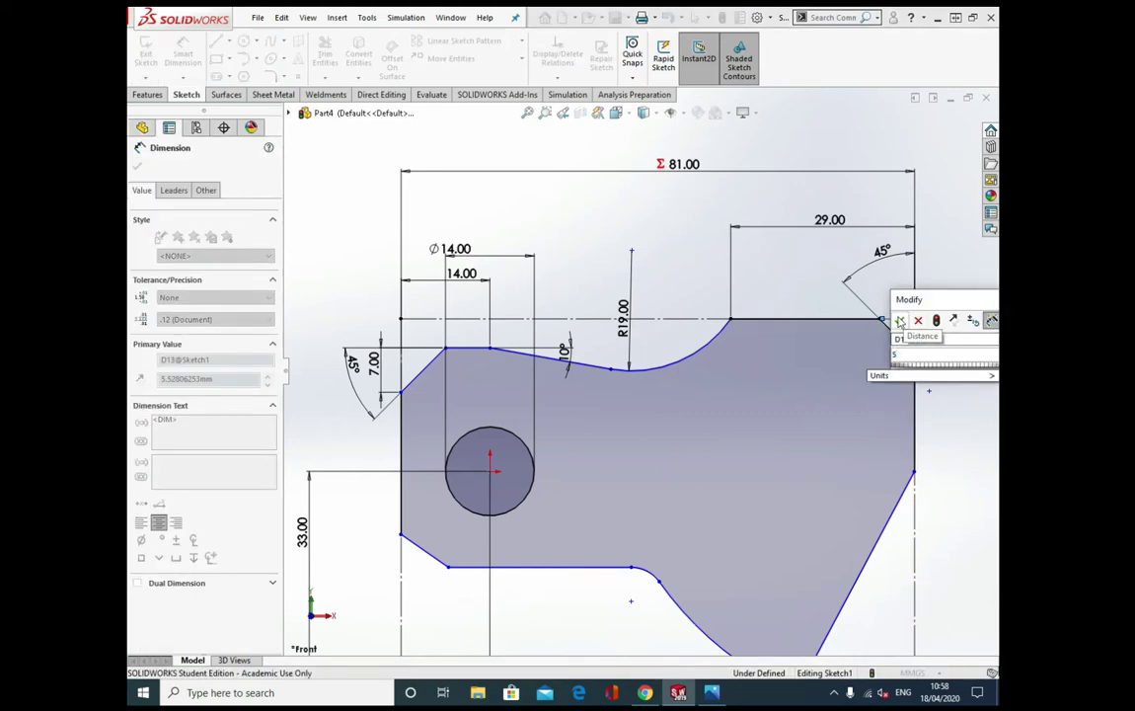
left_click(899, 320)
key("Escape")
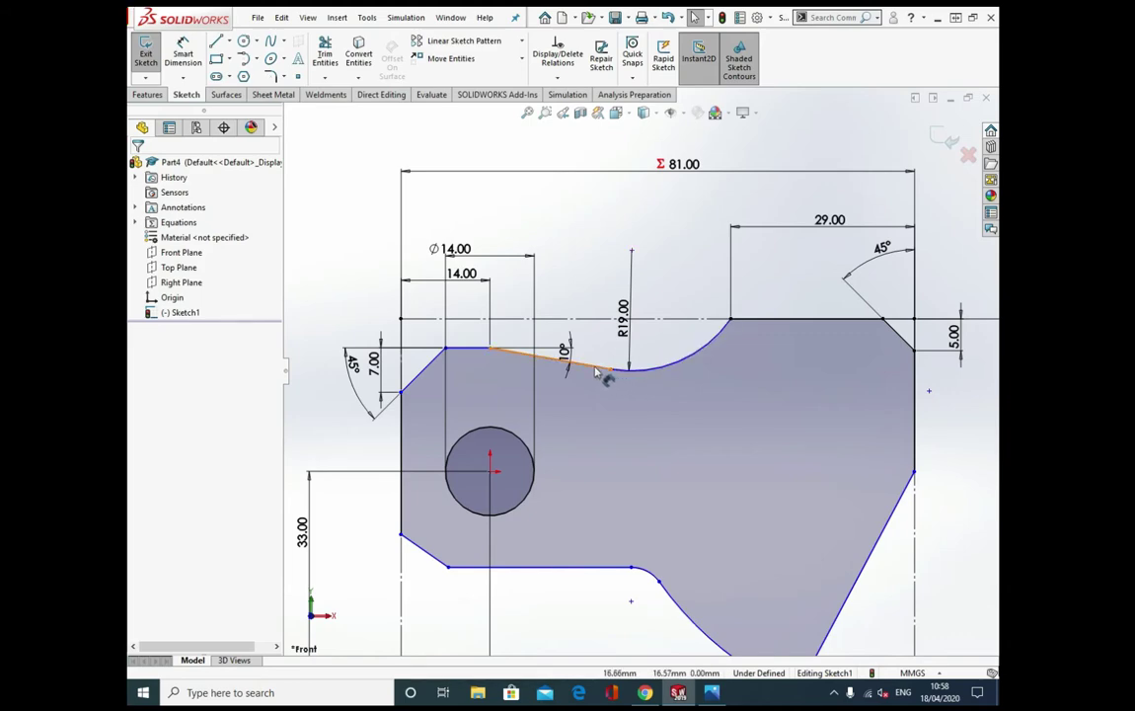
- Check the sketch relation between the 19 mm concave arc and the adjoining 10° line for tangency
left_click(624, 372)
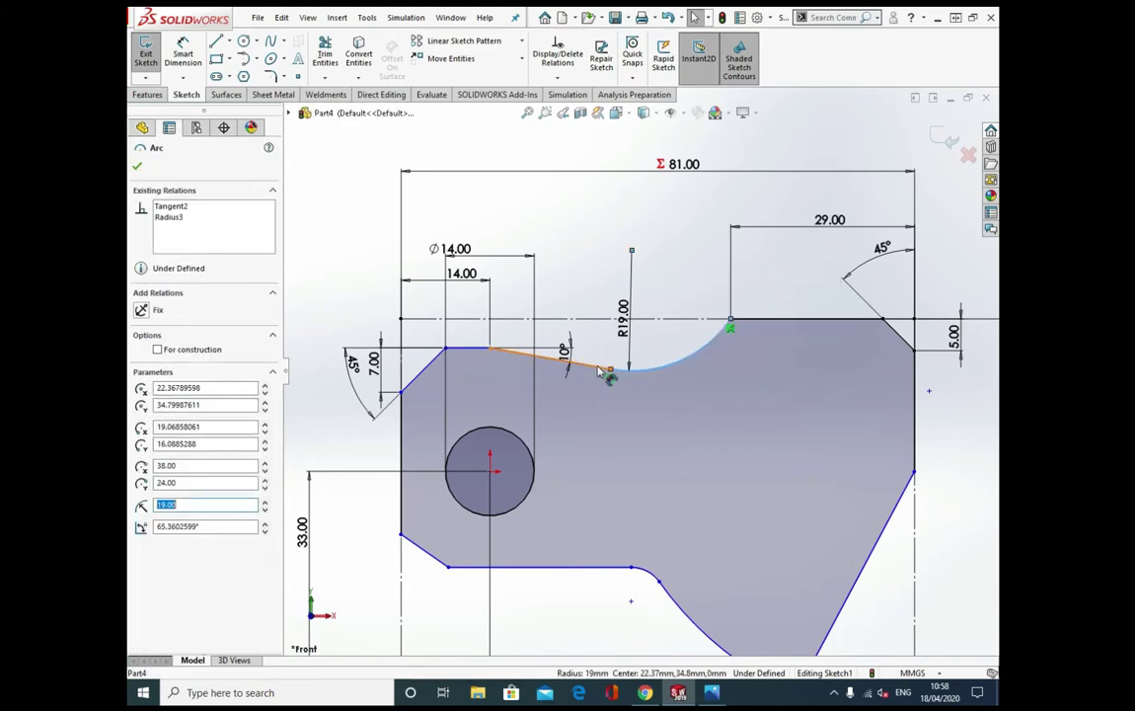
left_click(606, 369, "ctrl")
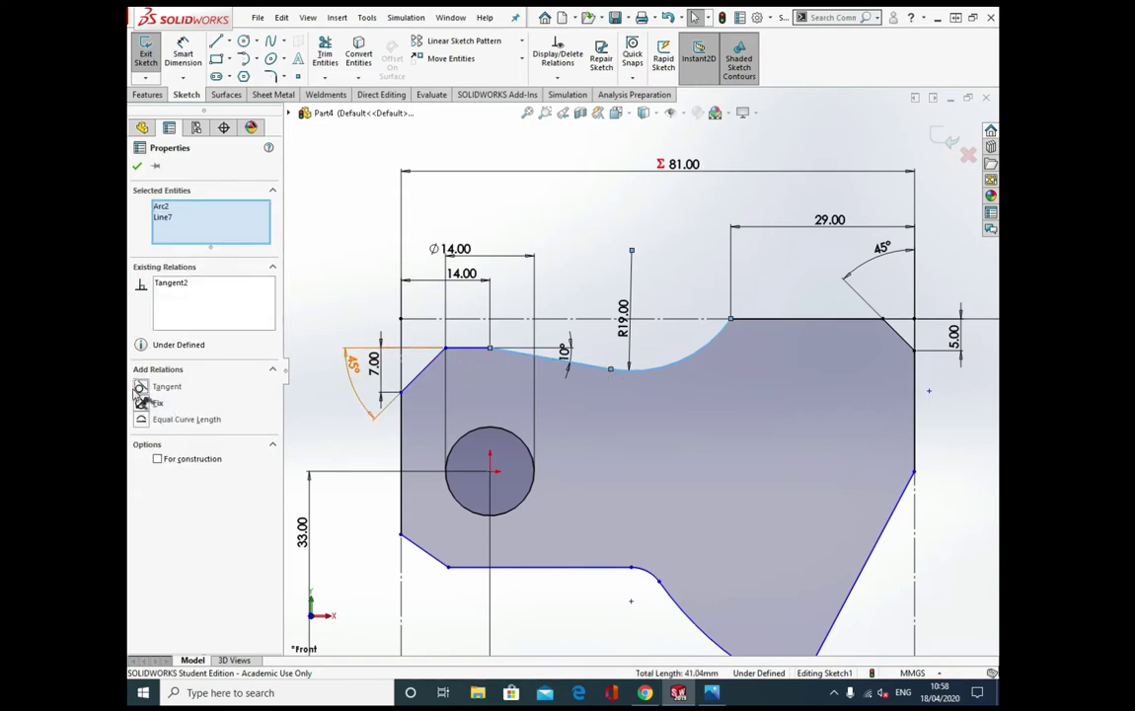
left_click(139, 165)
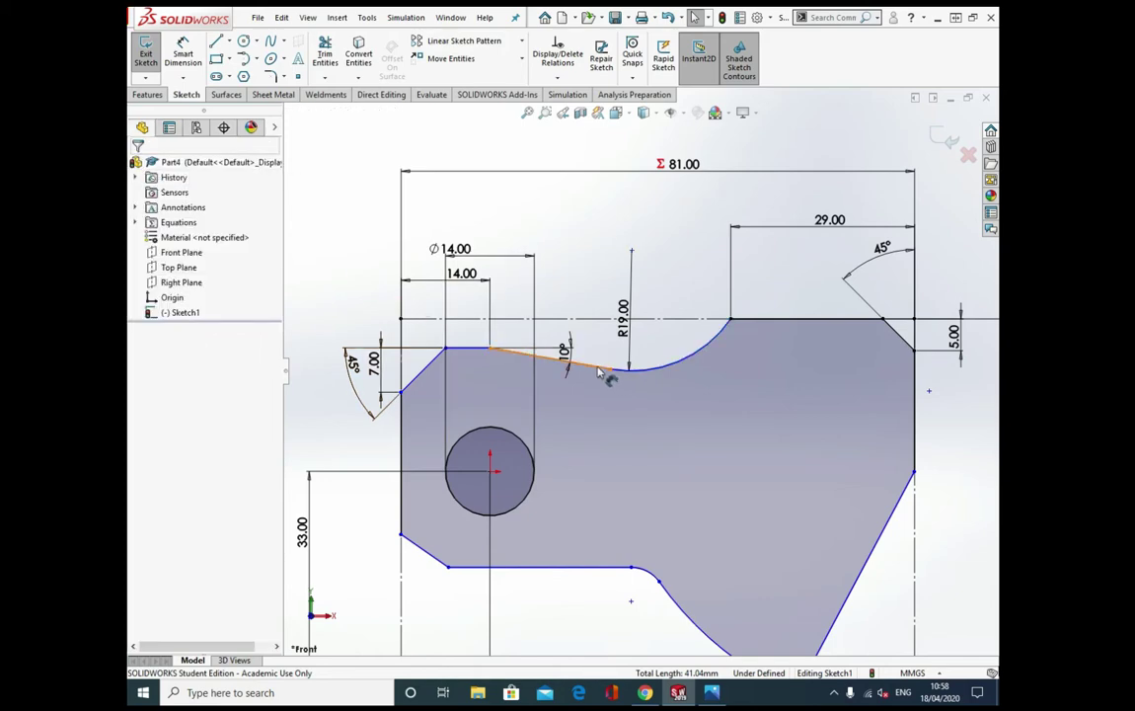
- Check the right-hand edge in the exam drawing, and dimension the vertical distance from the top edge to that edge's lower end as 24 mm
scroll(631, 373, "up", 2)
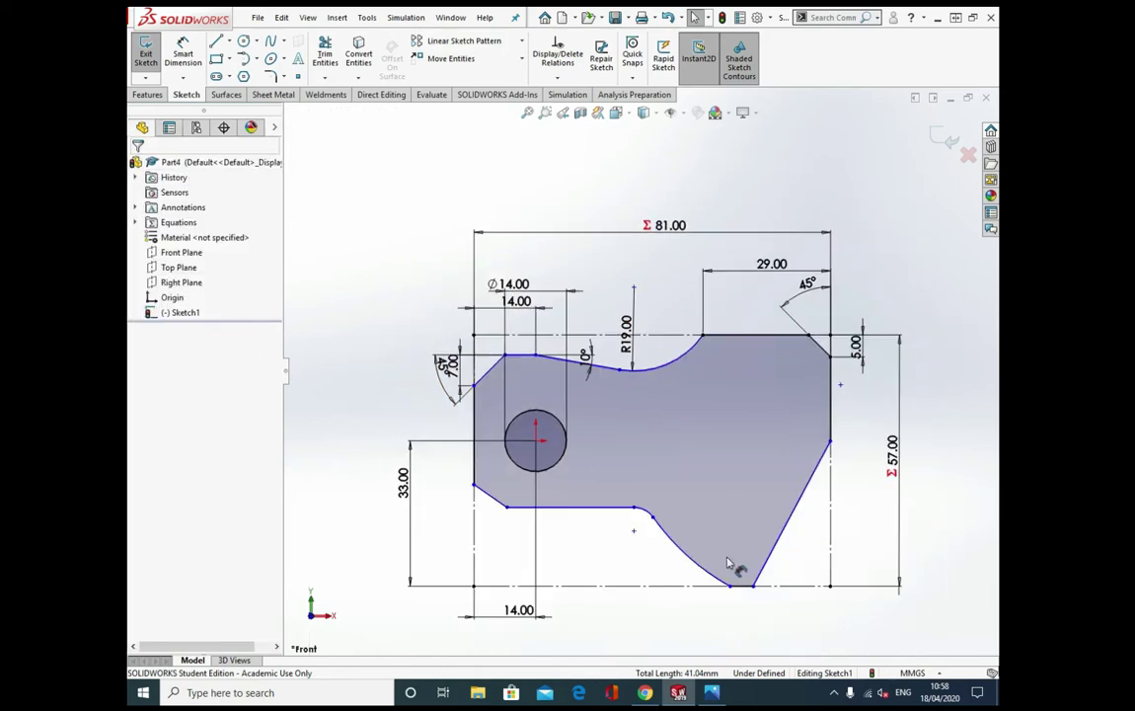
left_click(711, 692)
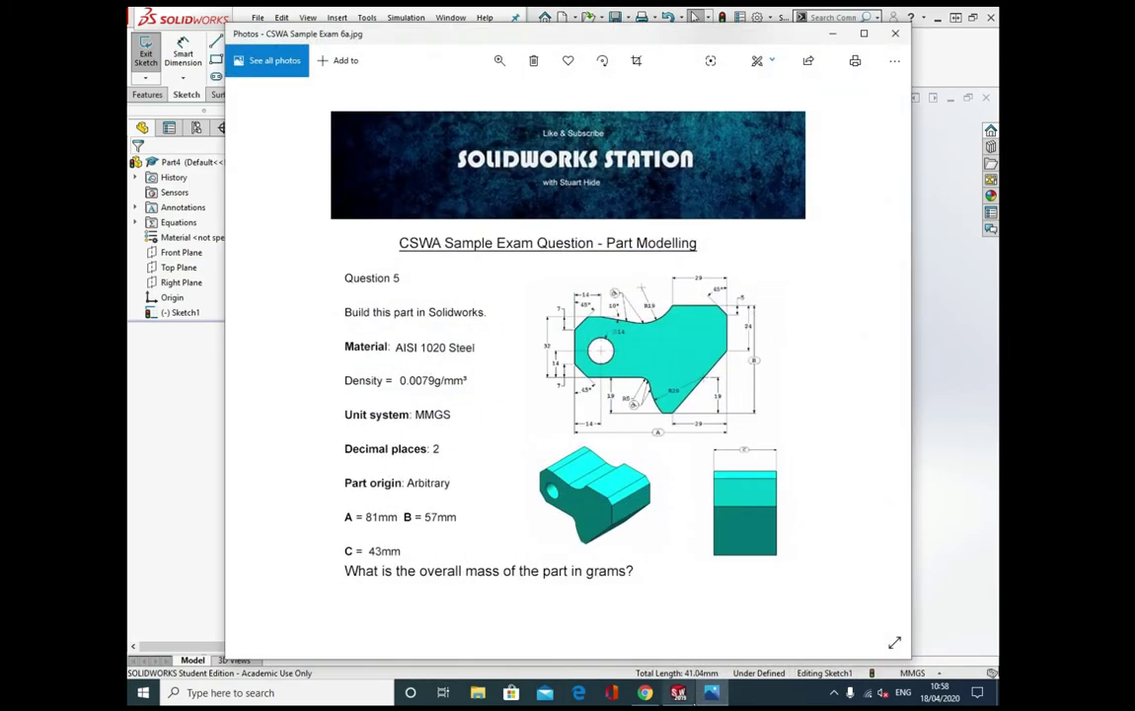
left_click(711, 693)
left_click(185, 54)
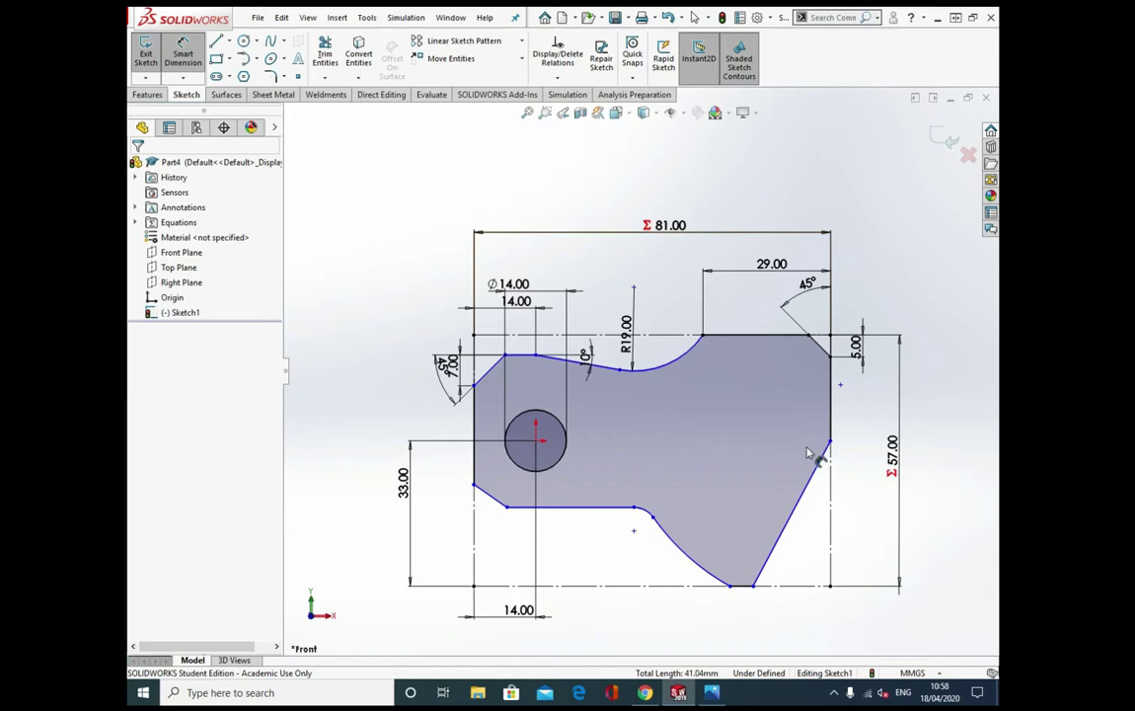
left_click(830, 441)
left_click(750, 335)
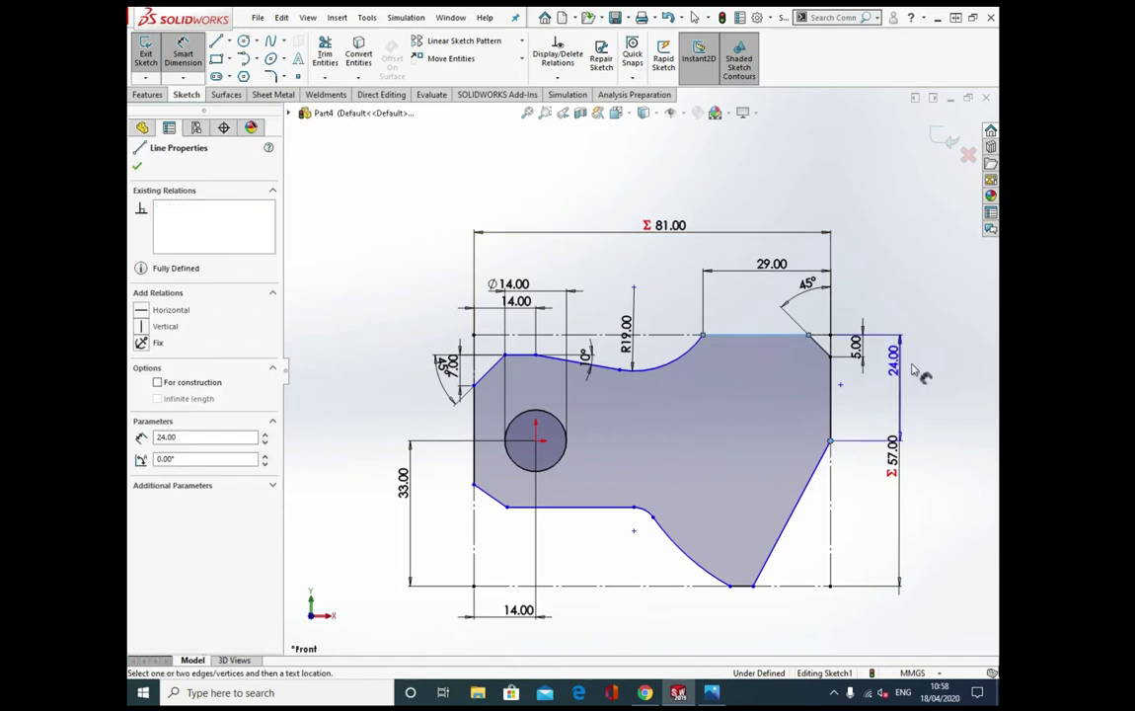
left_click(959, 373)
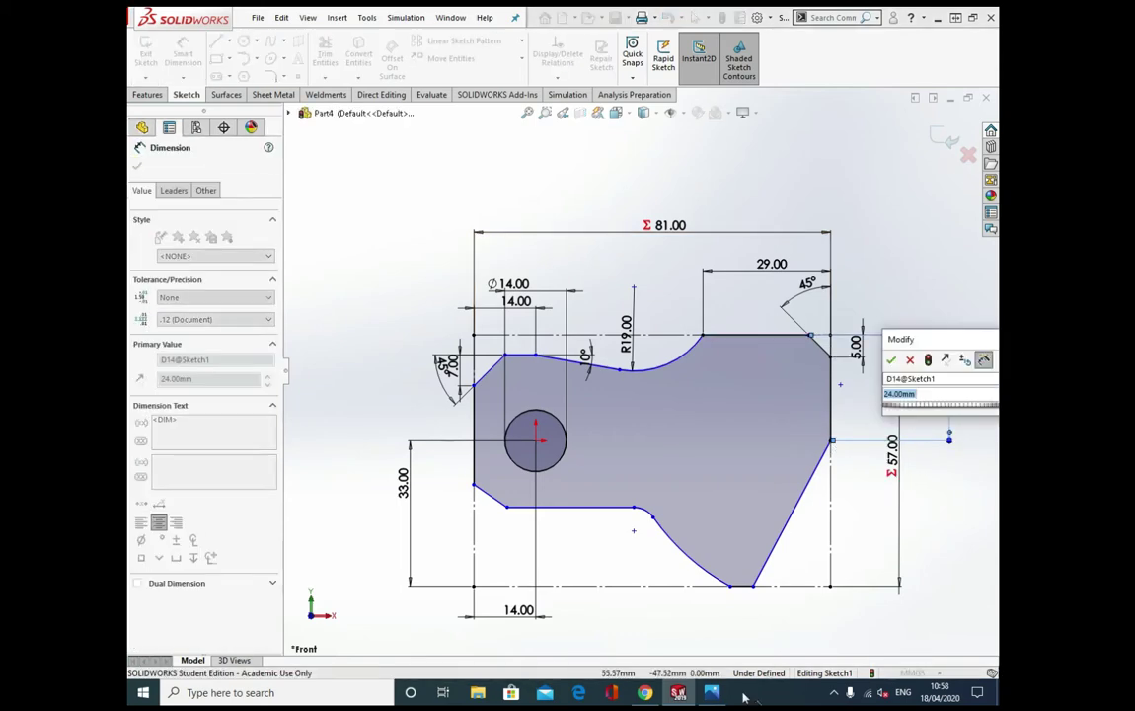
left_click(893, 361)
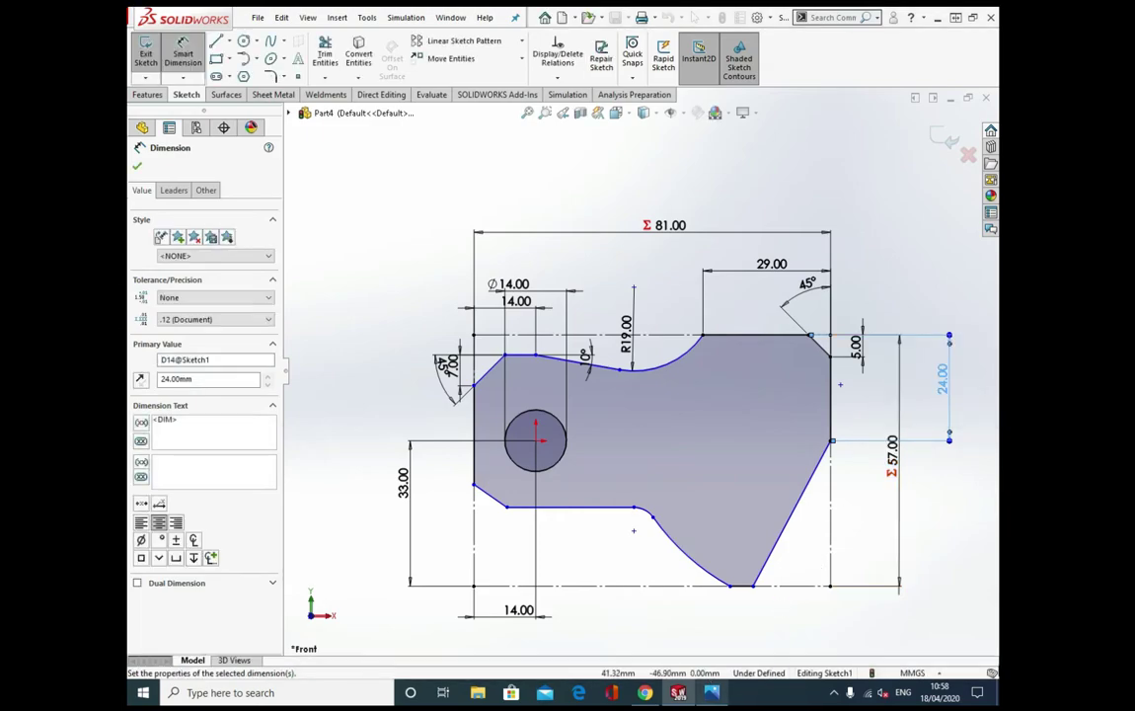
- Check the exam drawing, and dimension the horizontal distance from the slanted line's lower end to the profile's right edge as 29 mm
left_click(720, 693)
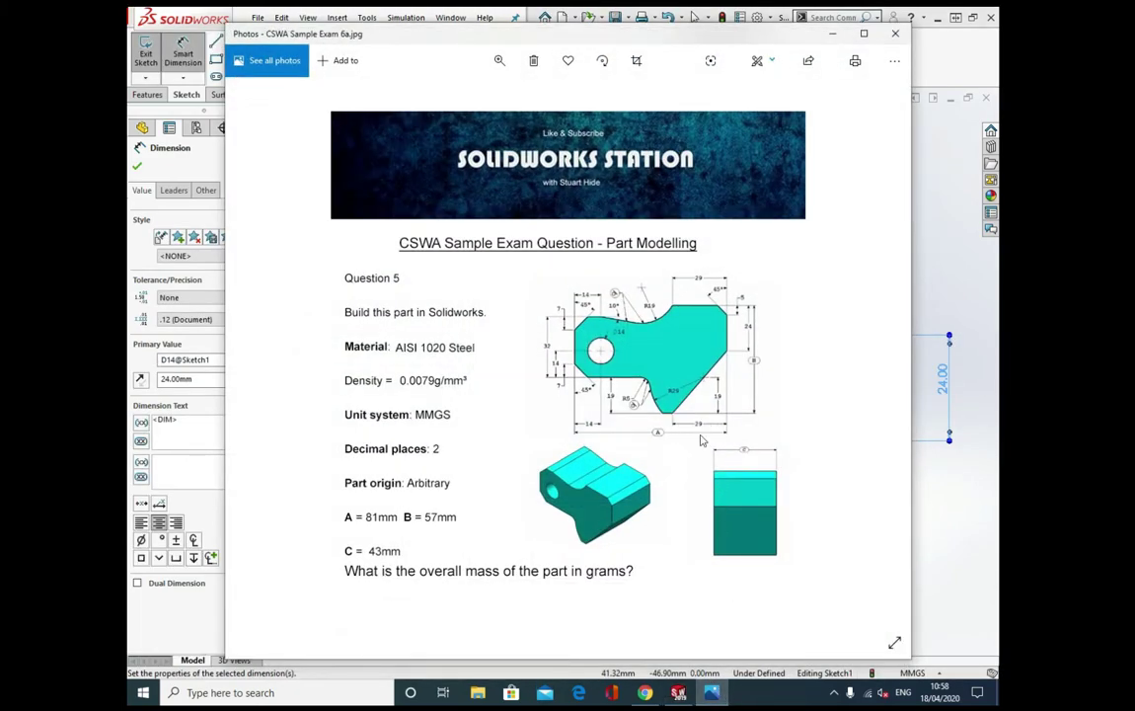
left_click(721, 697)
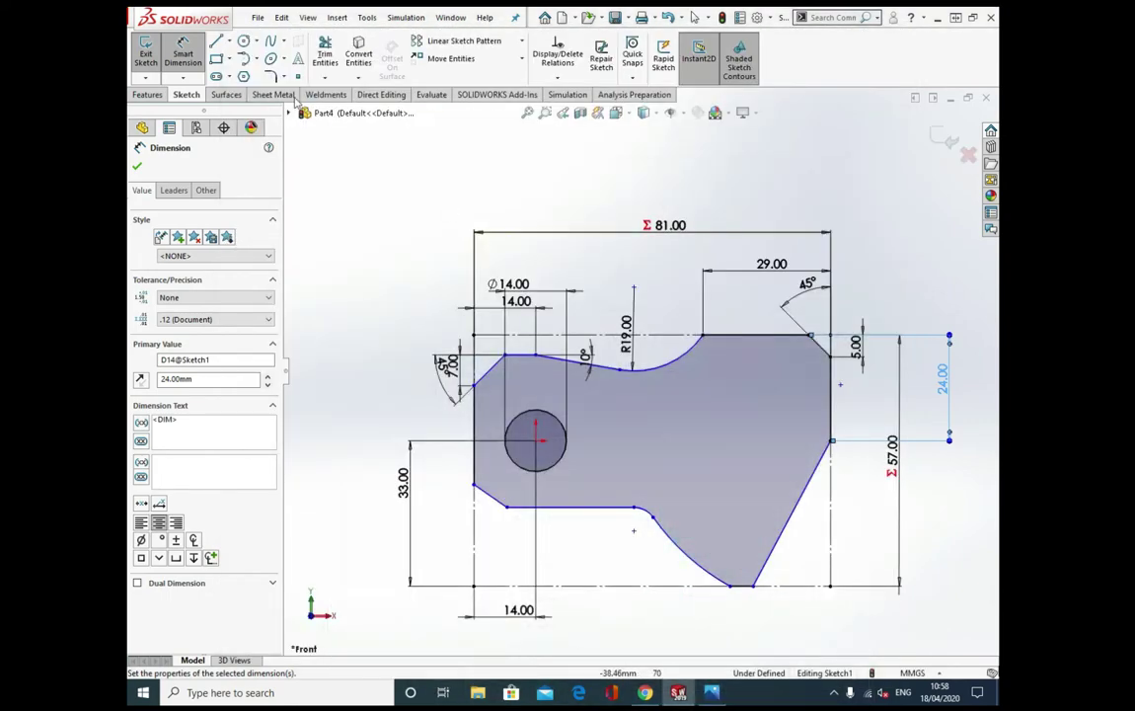
left_click(753, 586)
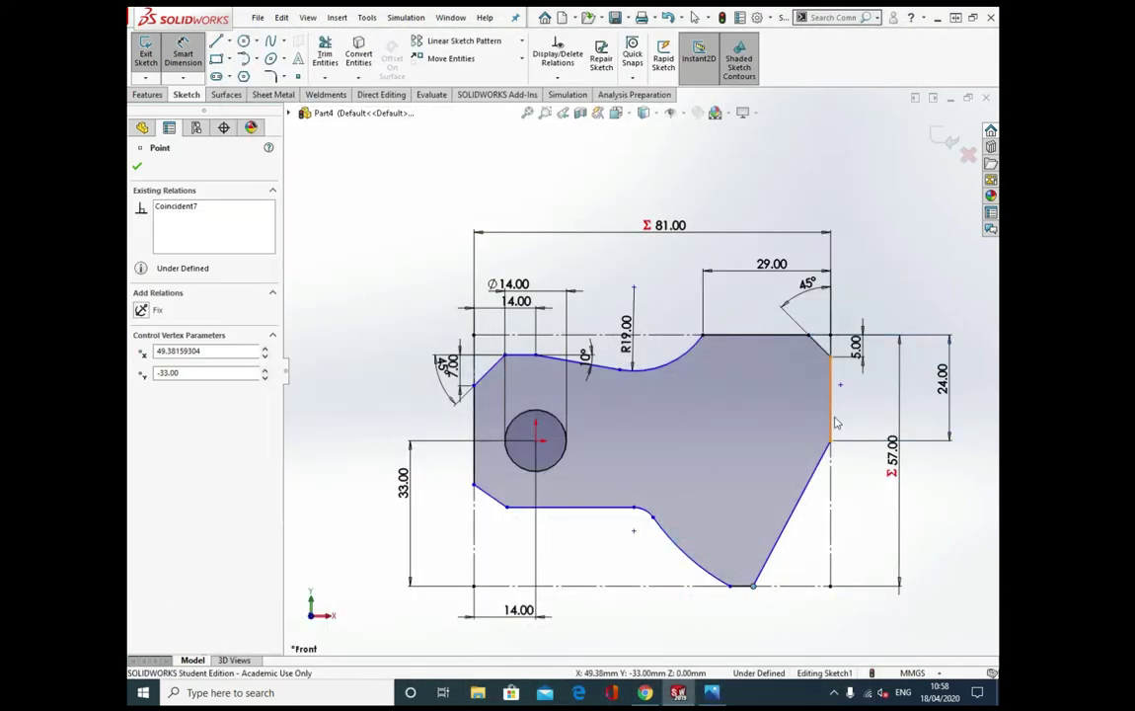
left_click(830, 414)
left_click(796, 634)
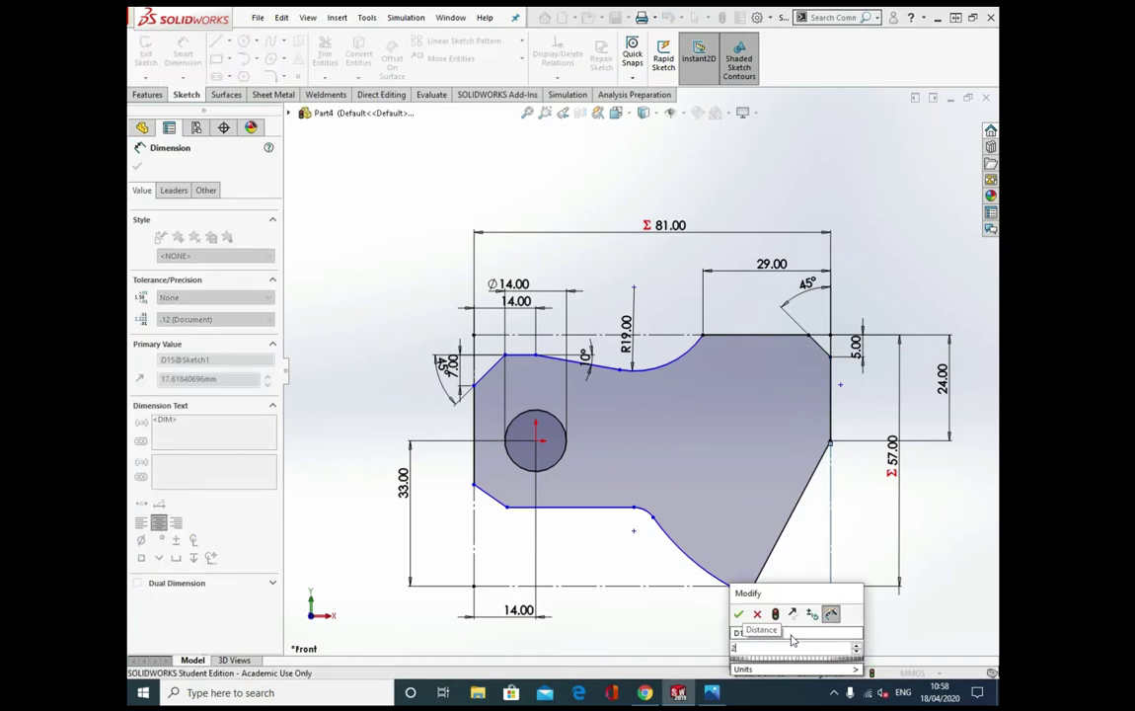
type("29")
left_click(738, 614)
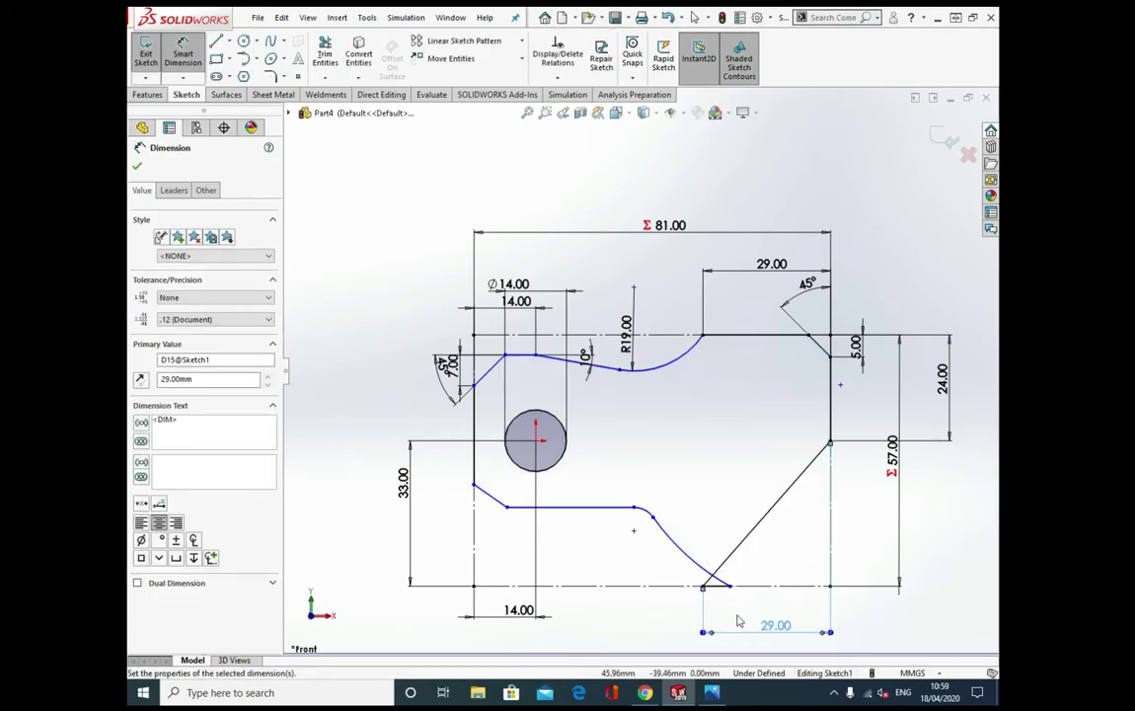
key("Escape")
key("Escape")
- Move the lower arc's bottom endpoint along the base line, past the slanted line, to about 30 mm right of the origin
scroll(731, 620, "down", 3)
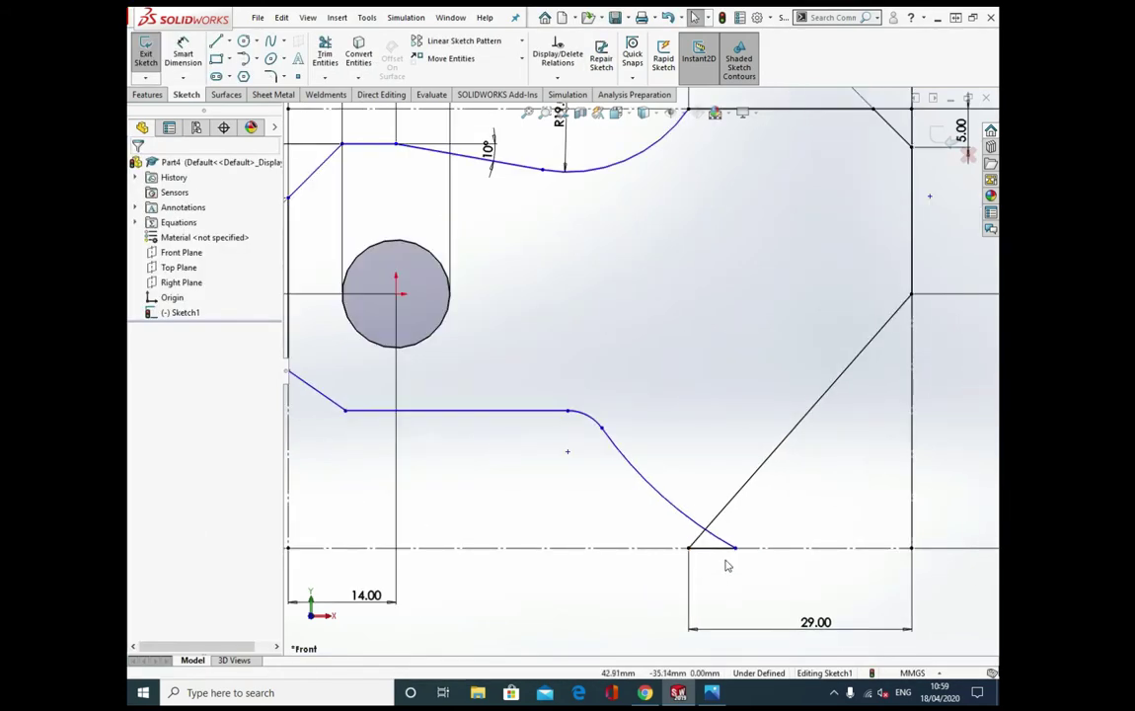
left_click_drag(735, 552, 632, 552)
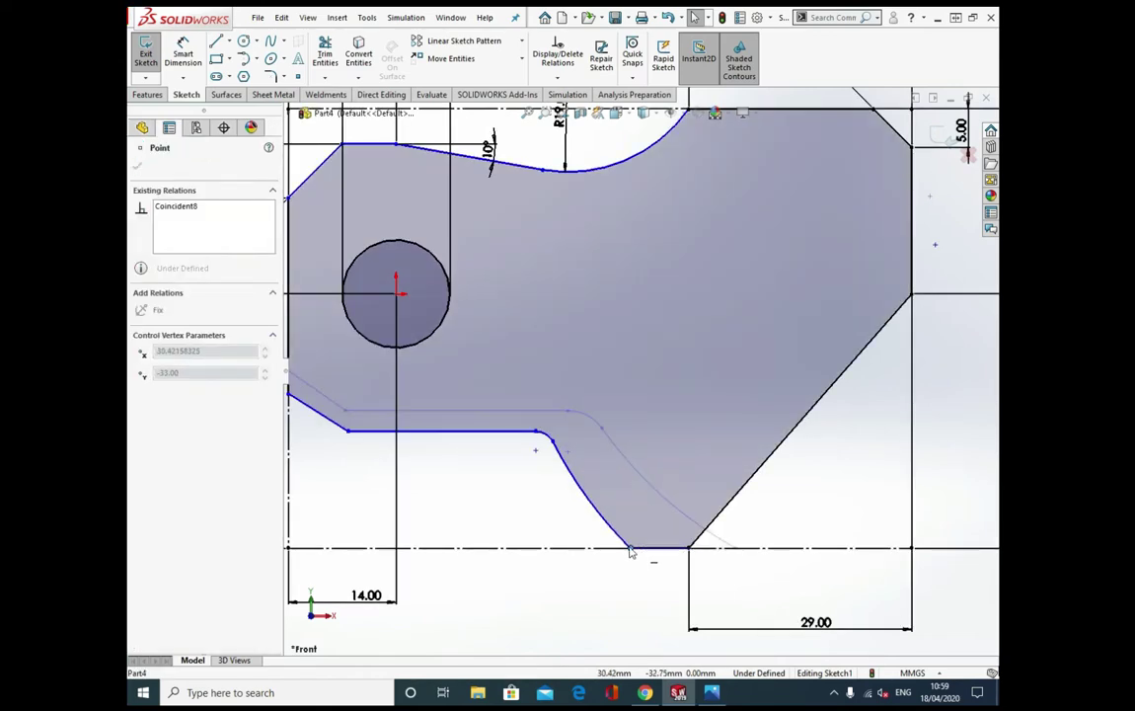
scroll(646, 582, "up", 3)
key("Escape")
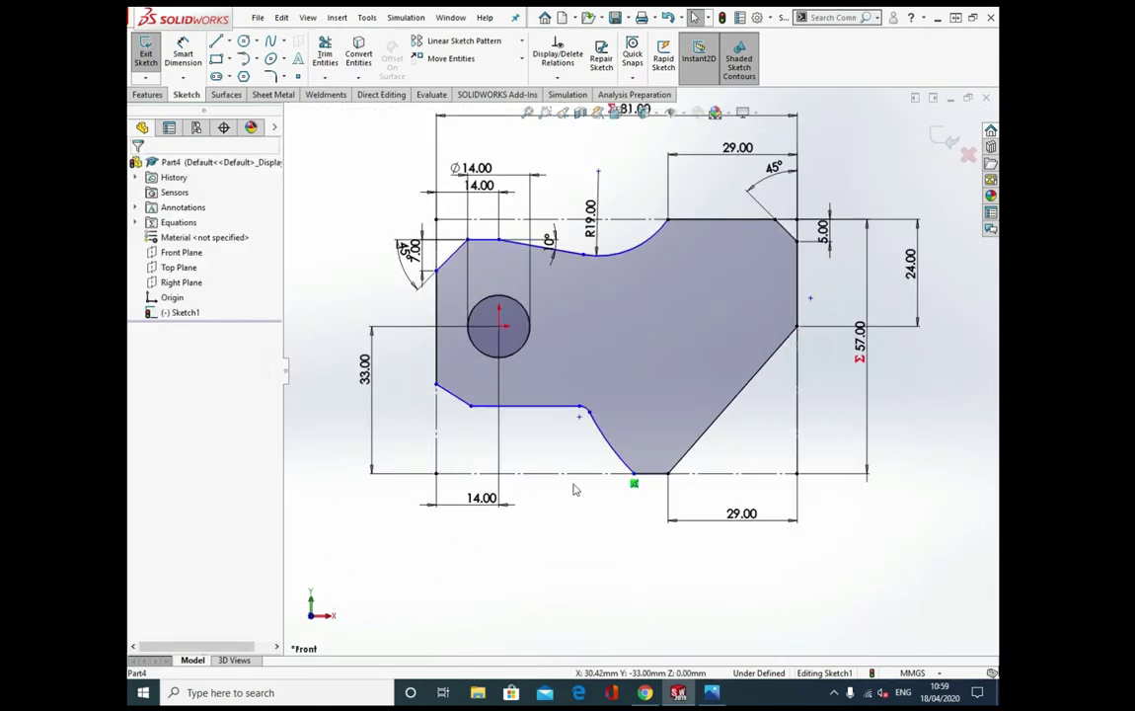
- Dimension the radius of the small rounding arc at the end of the profile's lower horizontal edge as 5 mm
left_click(181, 45)
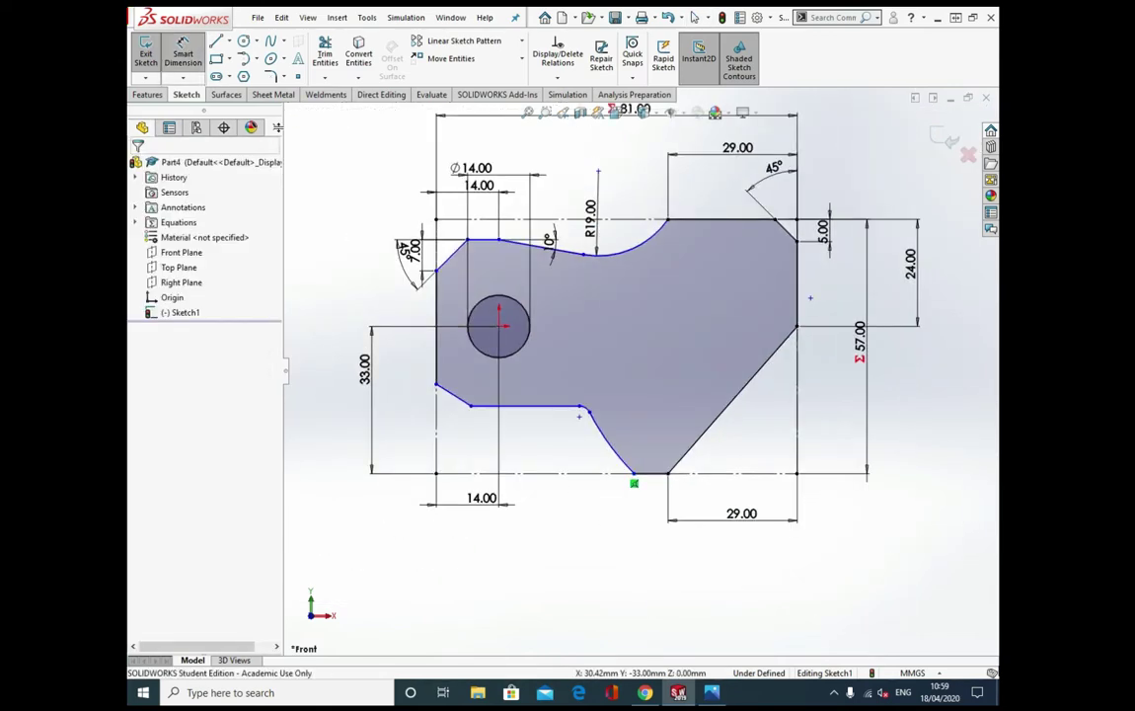
left_click(587, 412)
left_click(503, 410)
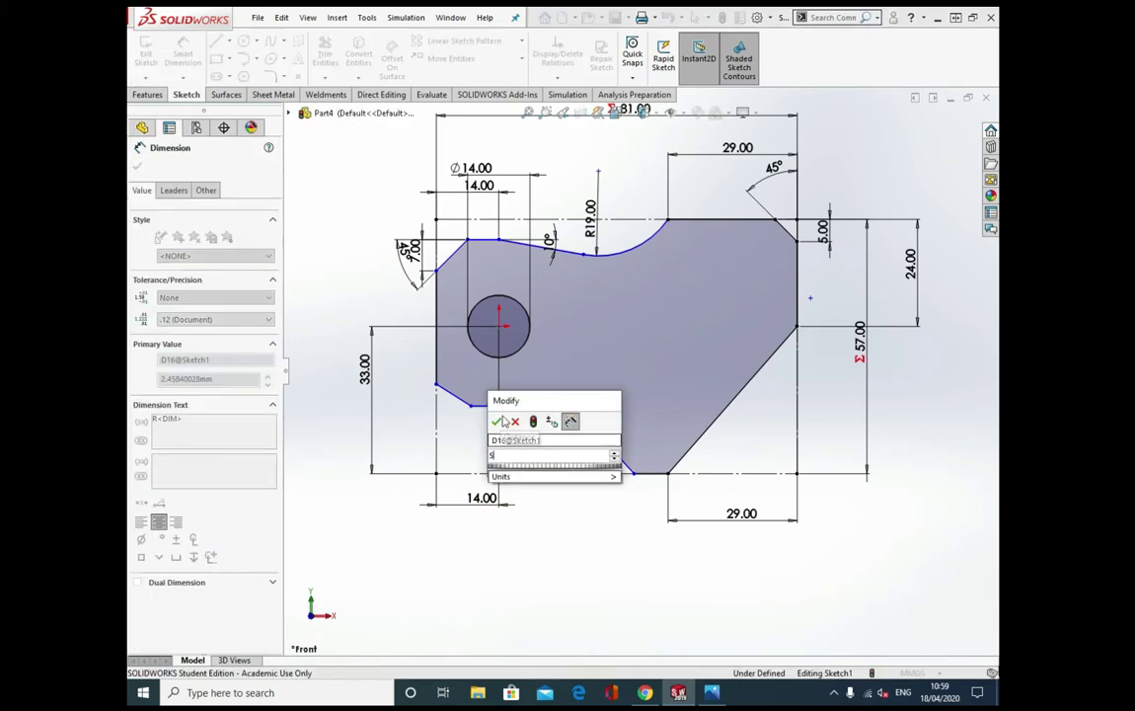
type("5")
left_click(499, 421)
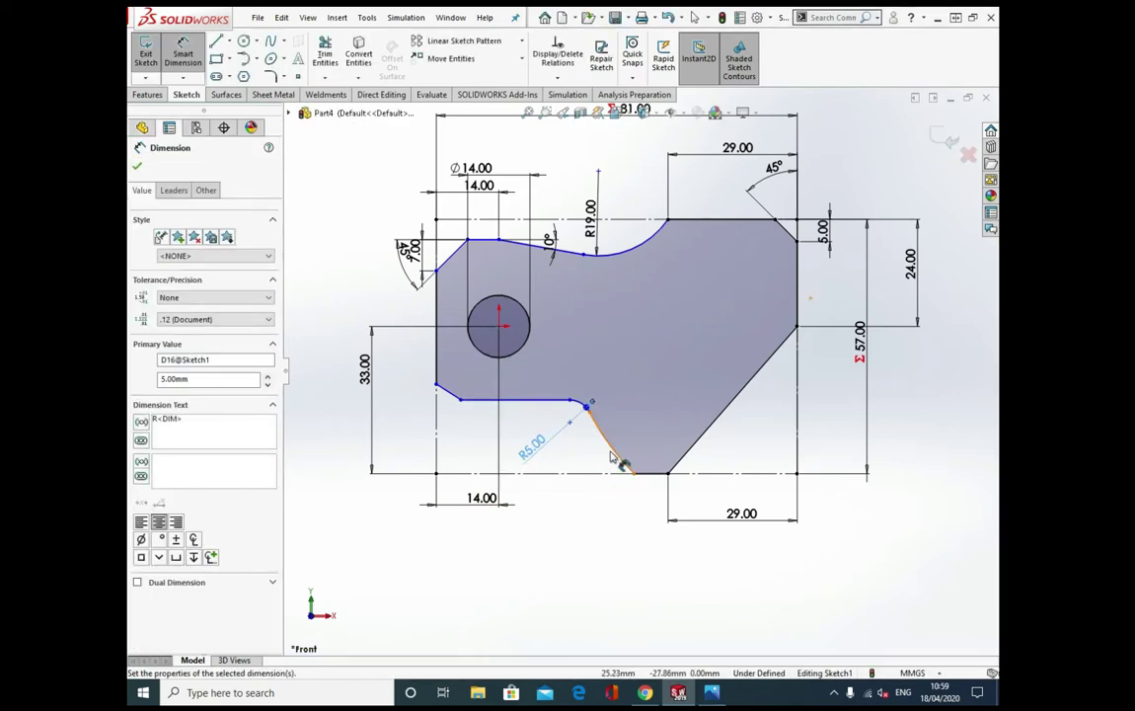
- Check the lower arc's radius in the exam drawing, and dimension the concave arc above the base line as 29 mm
left_click(613, 455)
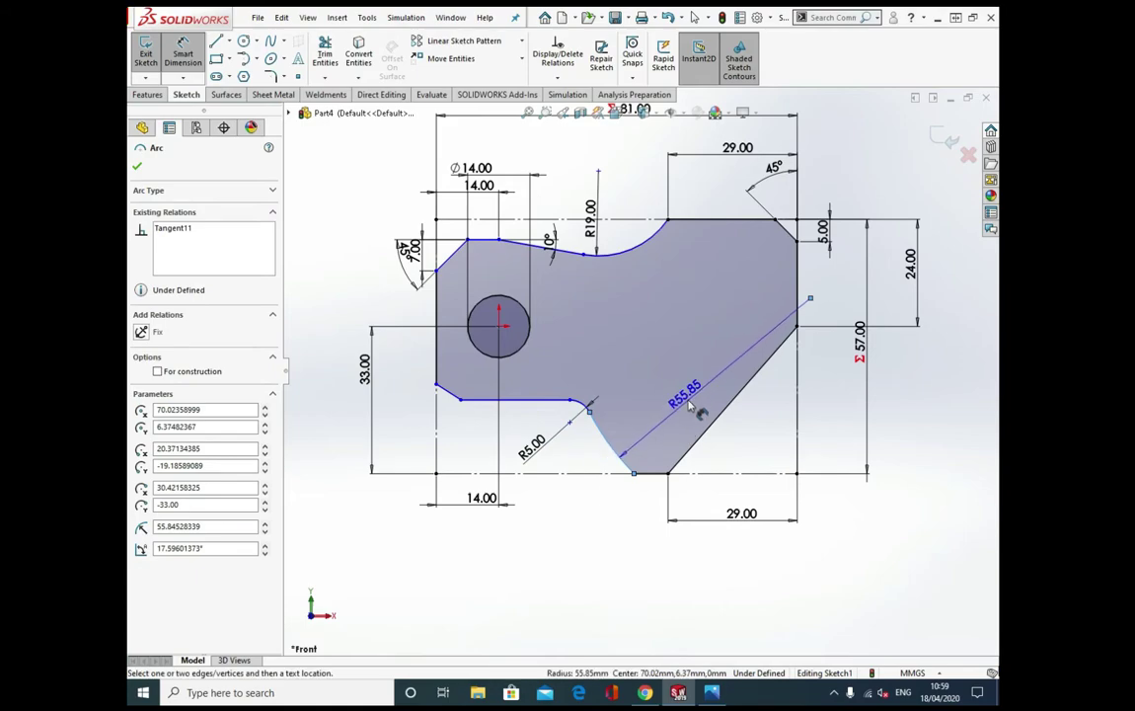
left_click(712, 692)
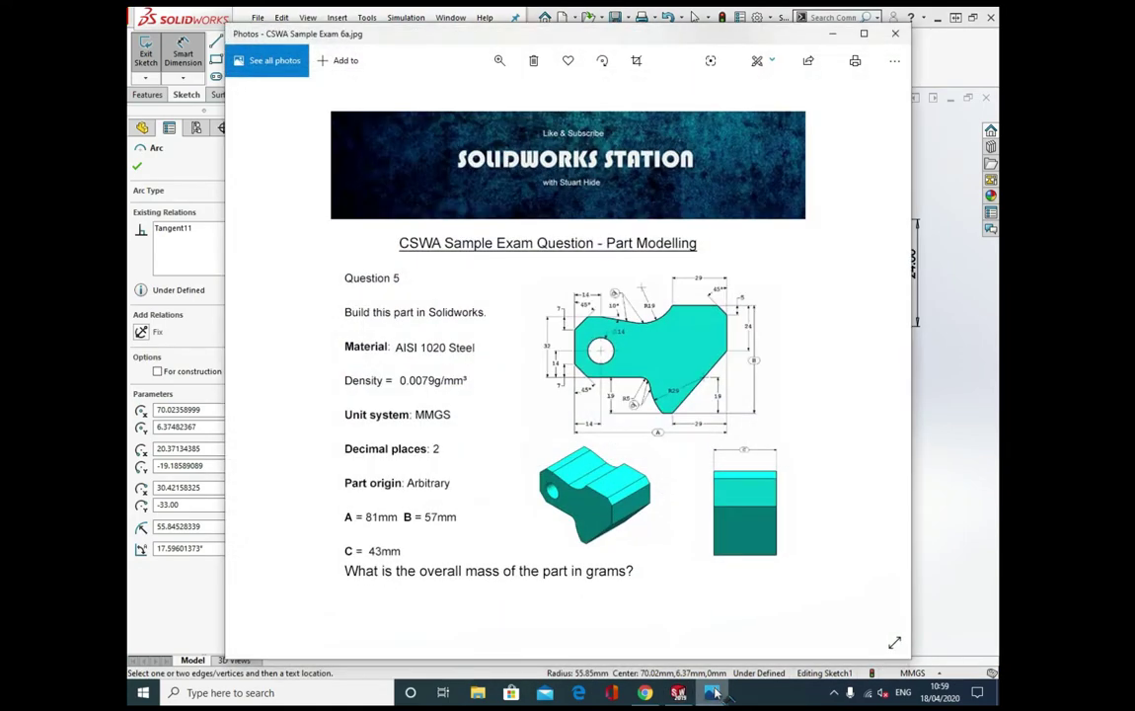
left_click(712, 692)
left_click(647, 429)
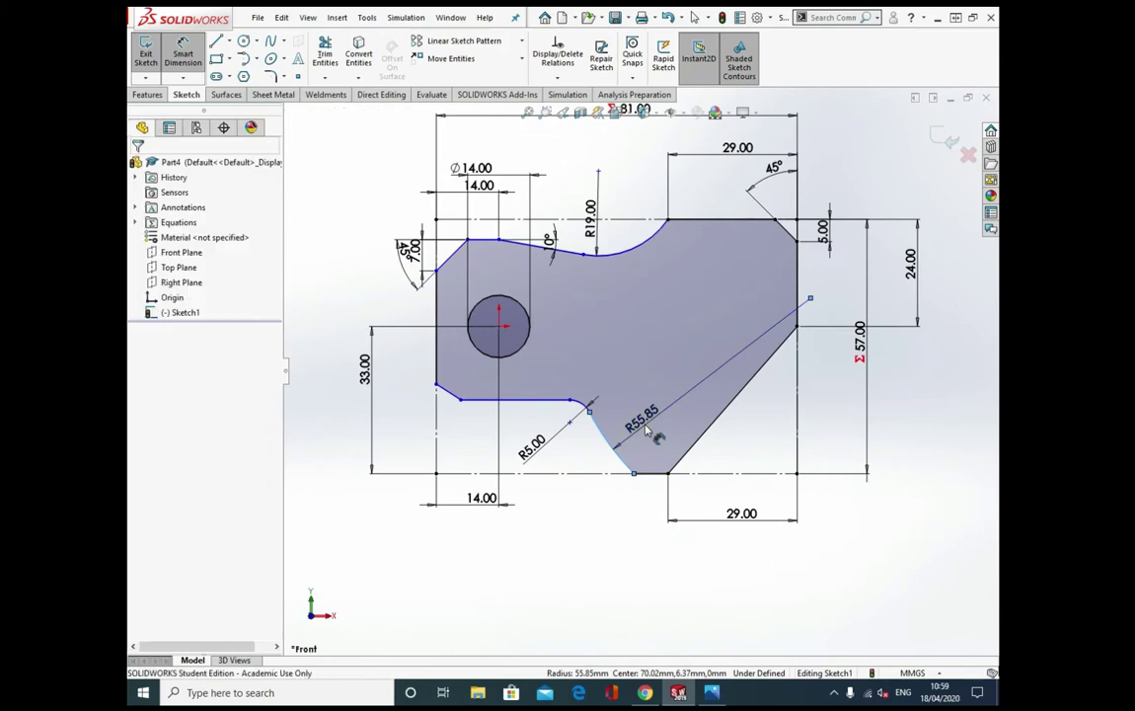
type("58")
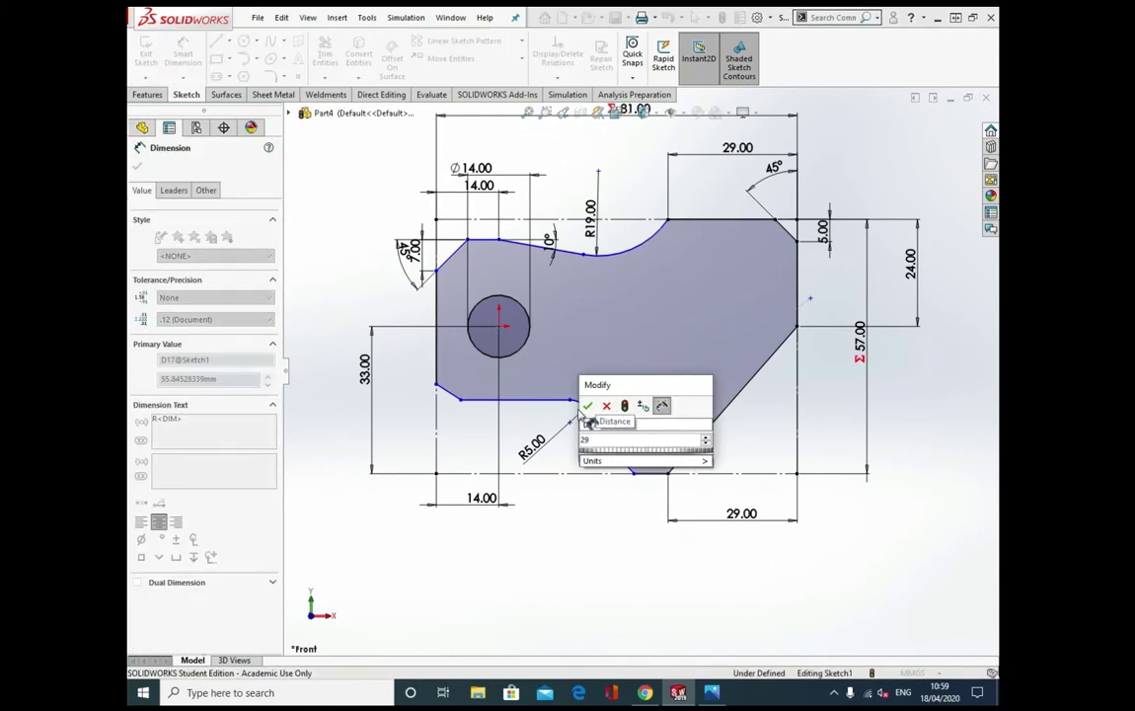
left_click(583, 407)
key("Escape")
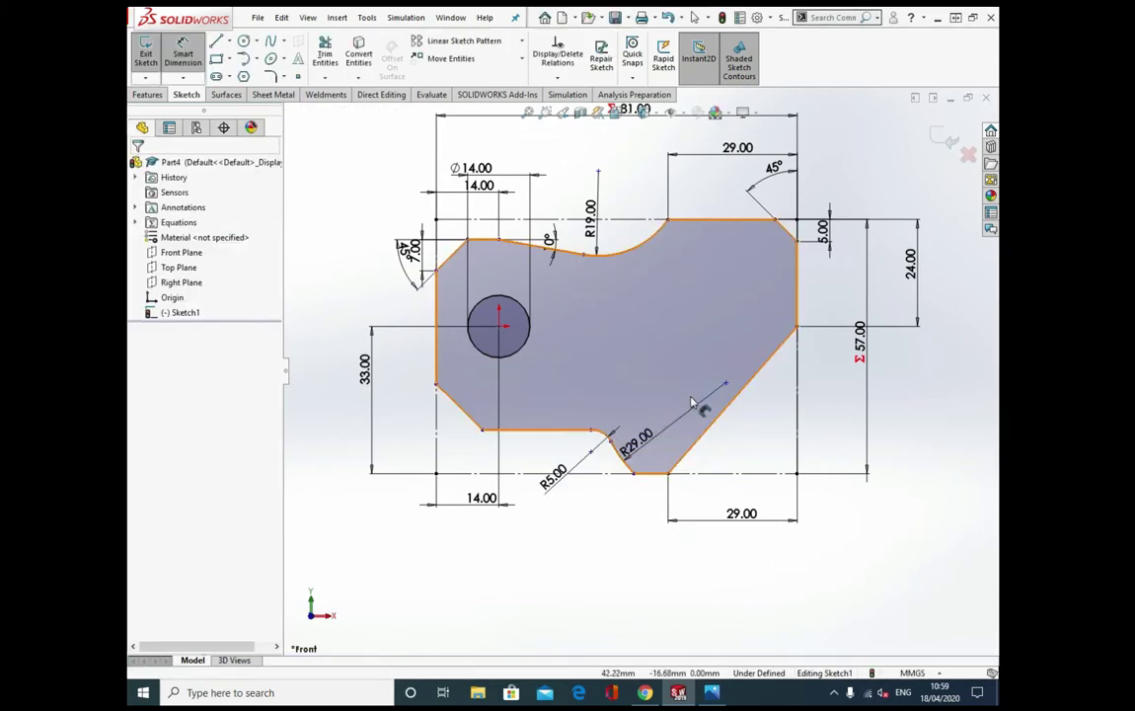
- Examine the 29 mm arc's centre in the exam drawing, and make that centre point coincident with the slanted lower-right line
left_click(711, 692)
left_click(499, 61)
left_click(506, 95)
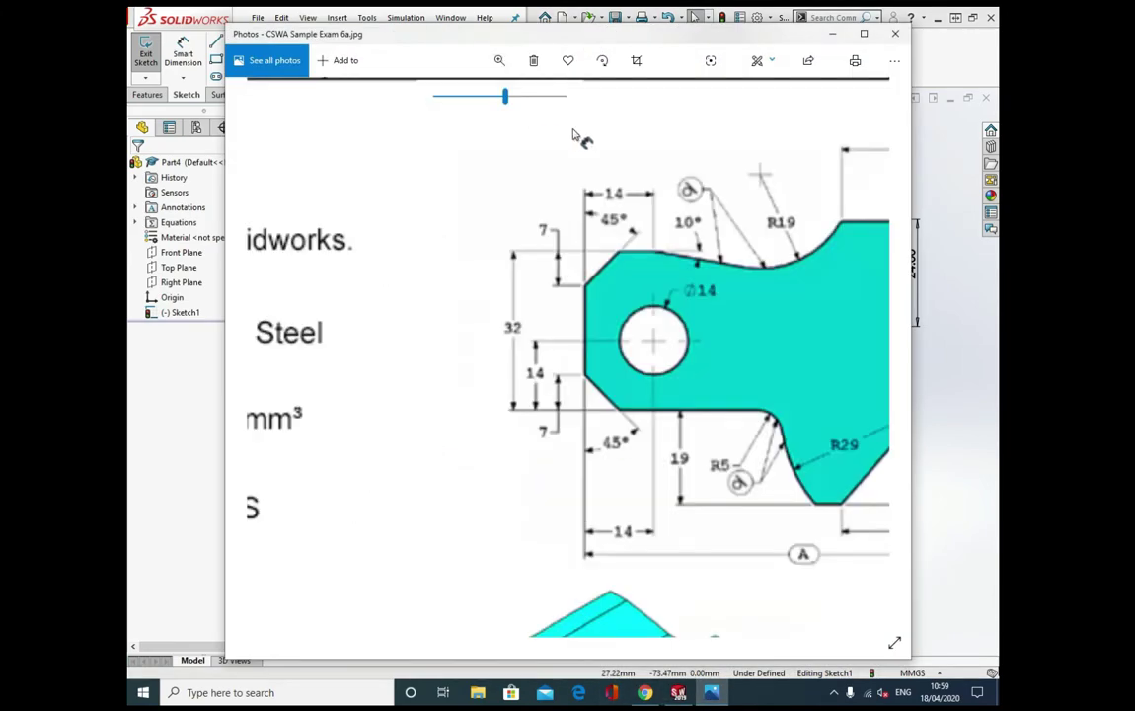
mouse_move(759, 372)
left_mouse_down()
mouse_move(498, 300)
mouse_move(453, 324)
left_mouse_up()
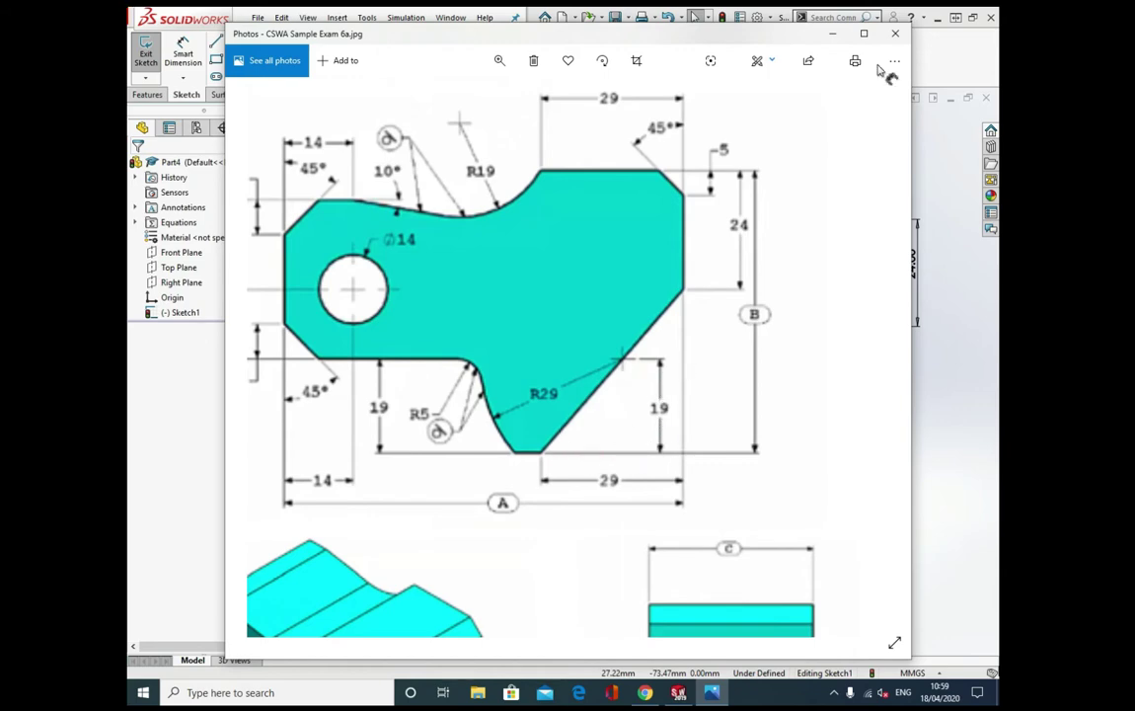
left_click(832, 33)
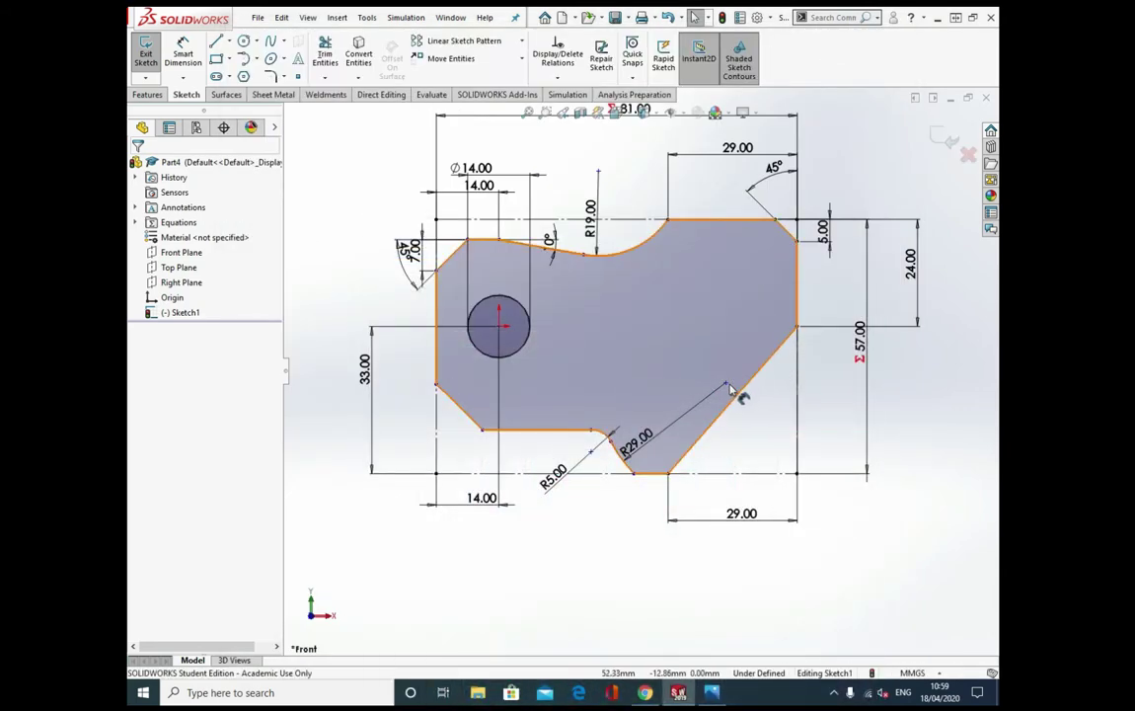
left_click(725, 383)
left_click(712, 415)
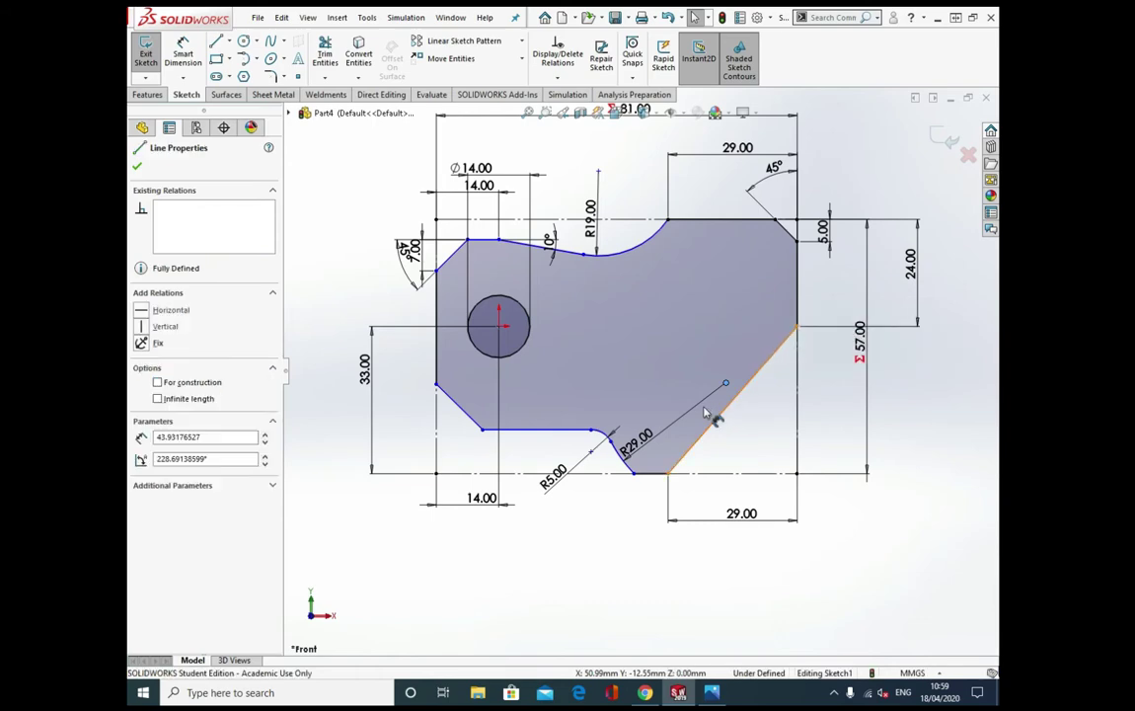
left_click(726, 383, "ctrl")
left_click(143, 402)
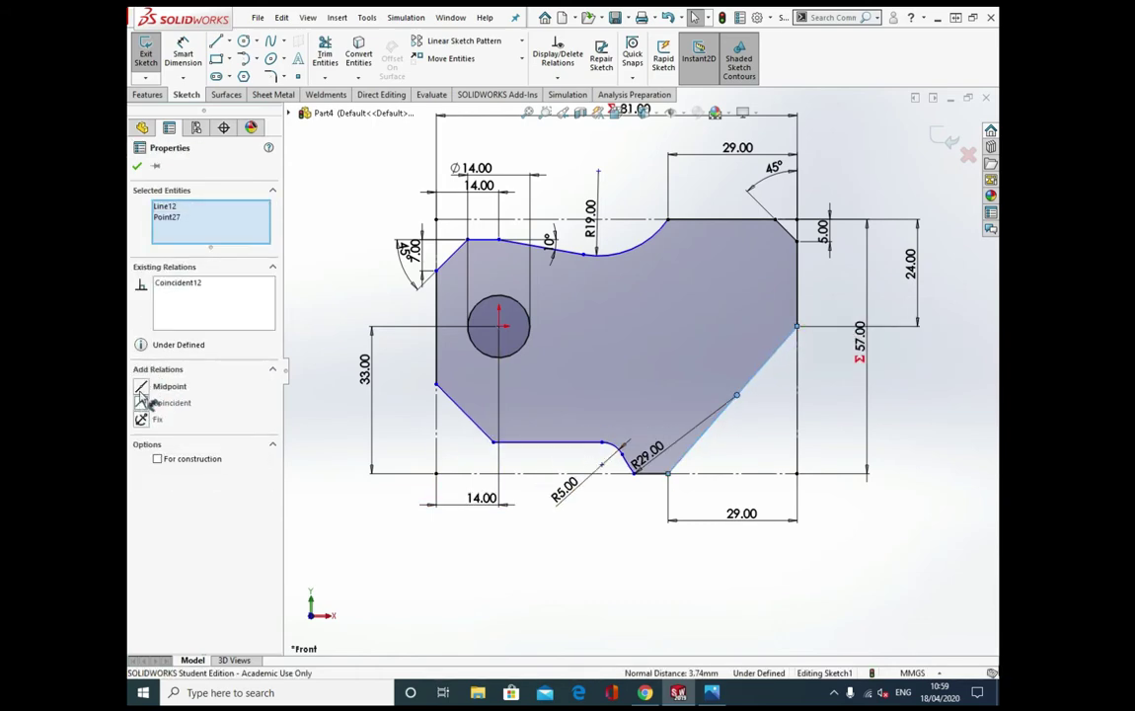
- Dimension the 29 mm arc's centre point 19 mm above the profile's bottom edge
left_click(182, 54)
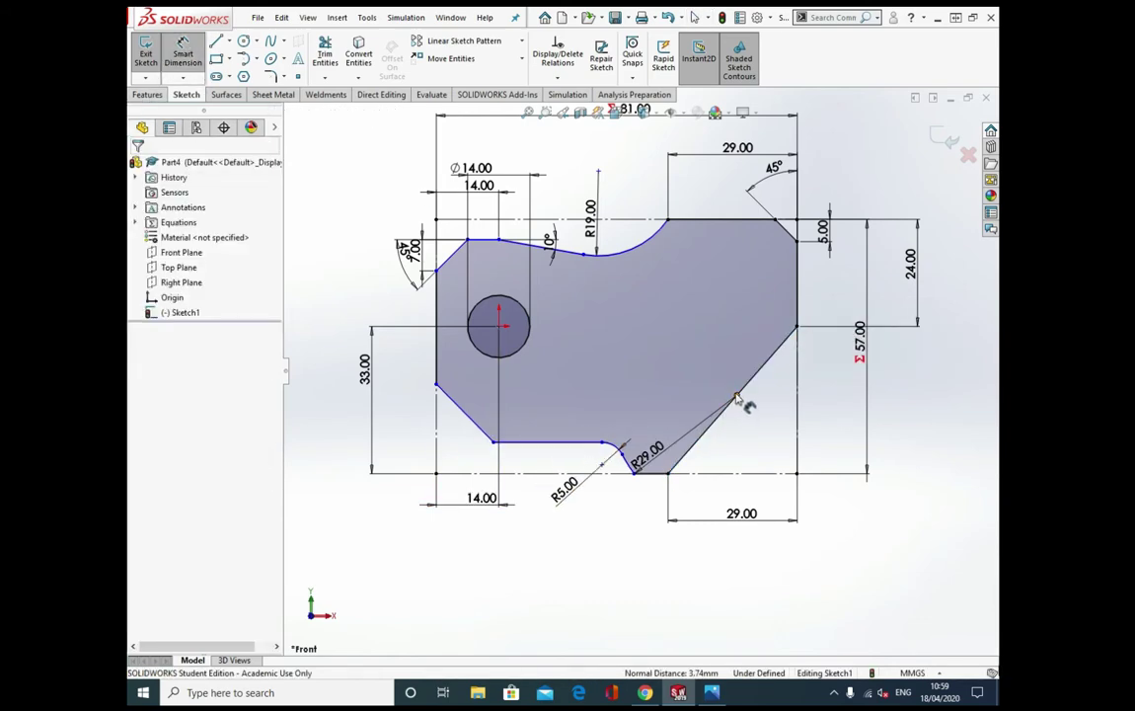
left_click(737, 396)
left_click(651, 473)
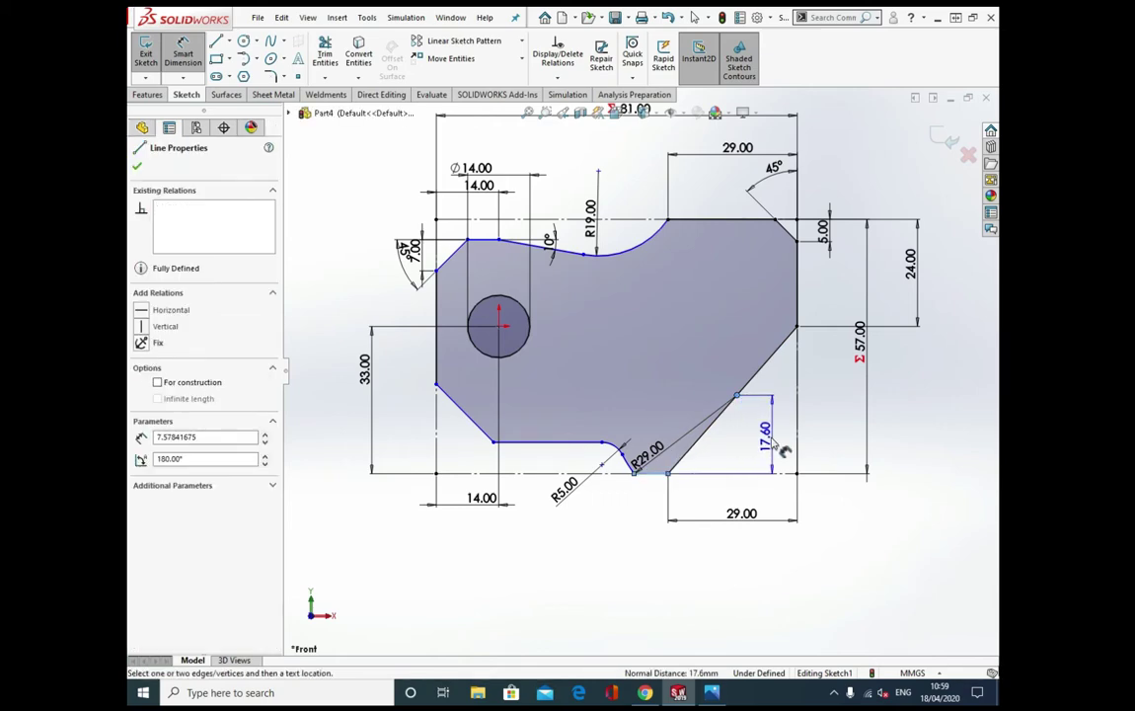
left_click(779, 449)
type("19")
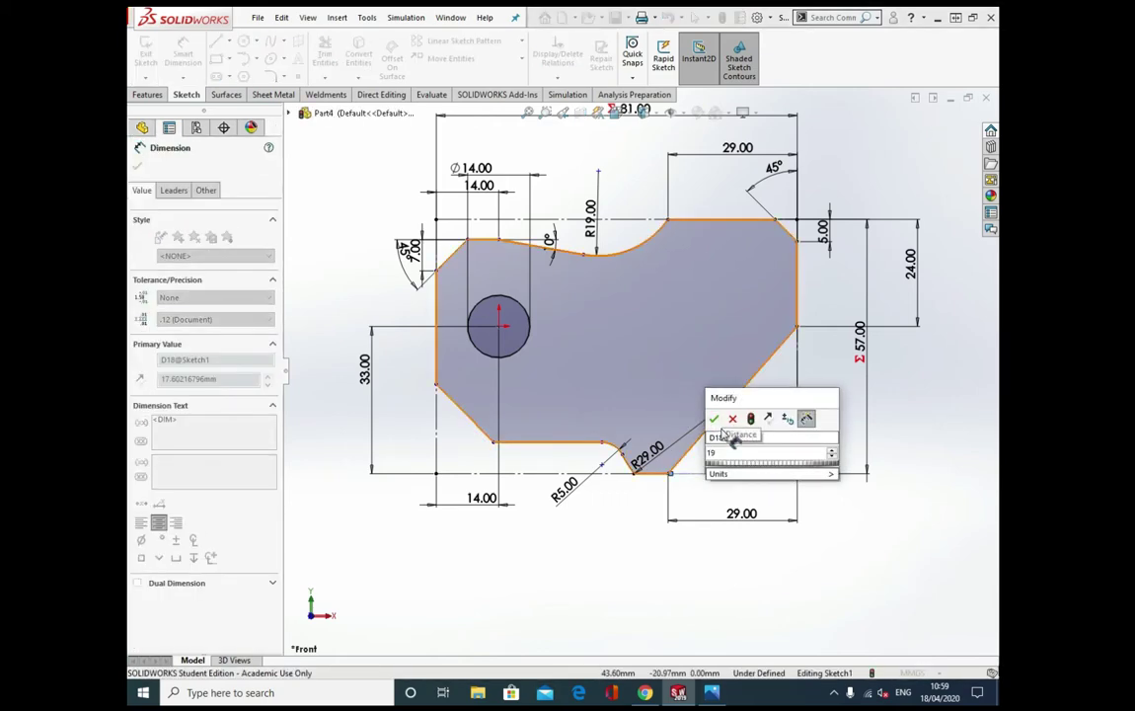
left_click(714, 420)
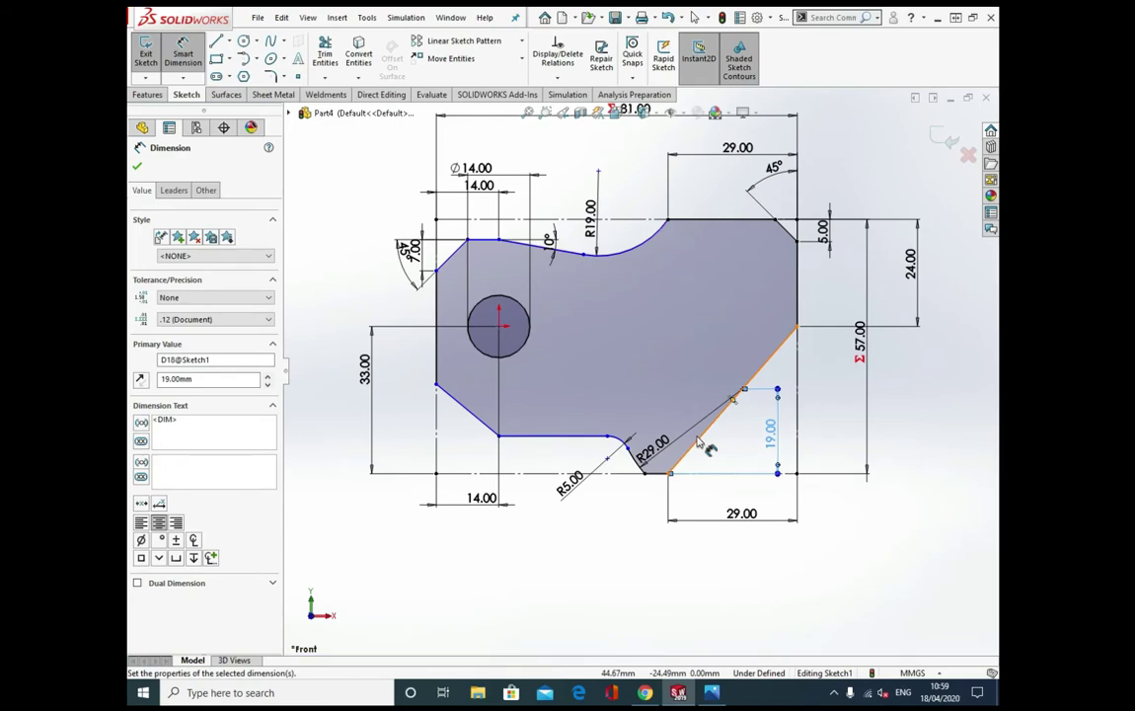
- Check the lower-left dimensions in the exam drawing, and dimension the profile's lower horizontal edge 19 mm above the base construction line
key("alt+Tab")
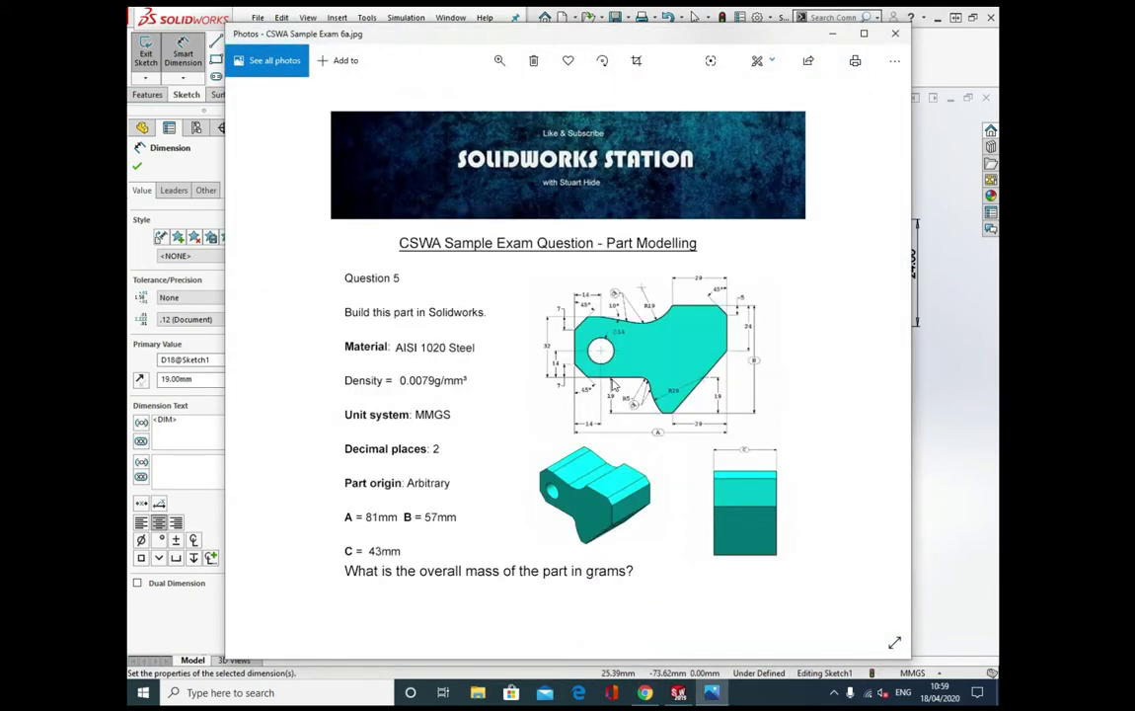
key("alt+Tab")
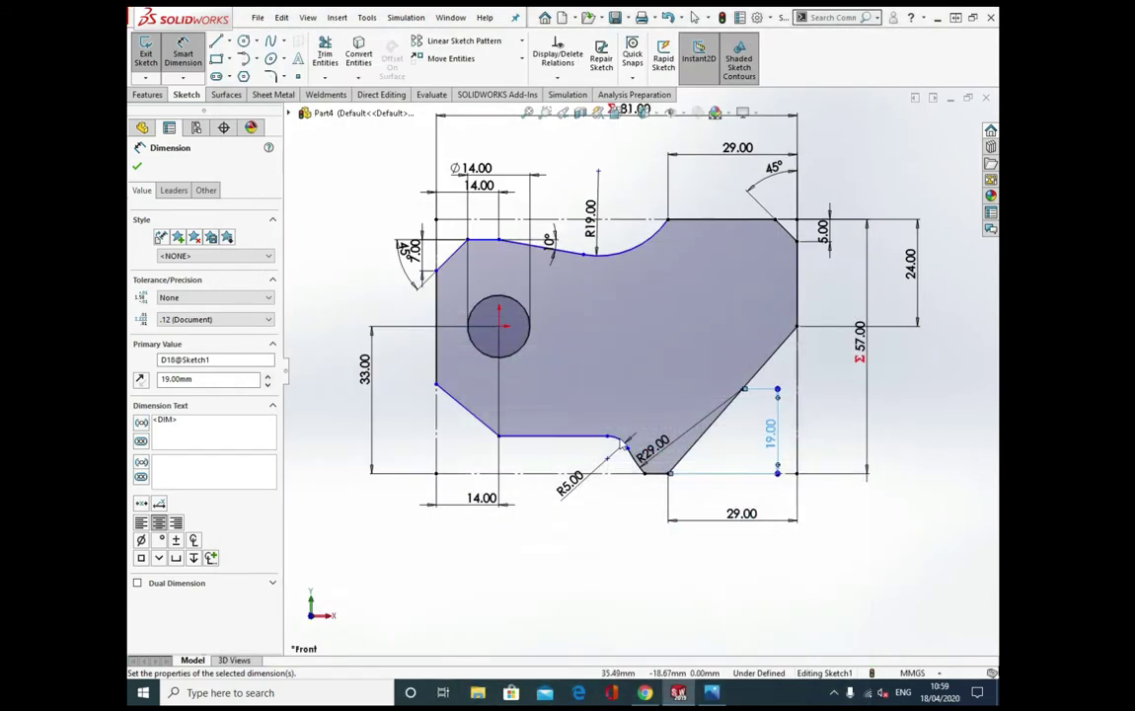
left_click(545, 437)
left_click(454, 473)
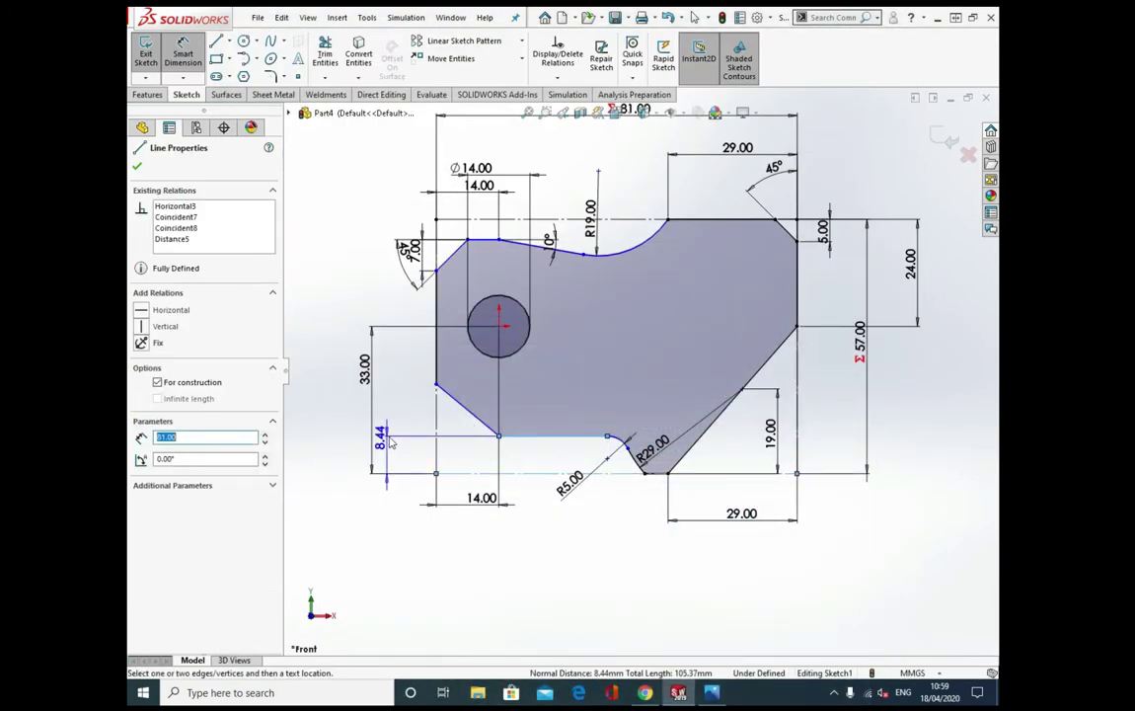
left_click(408, 444)
type("19")
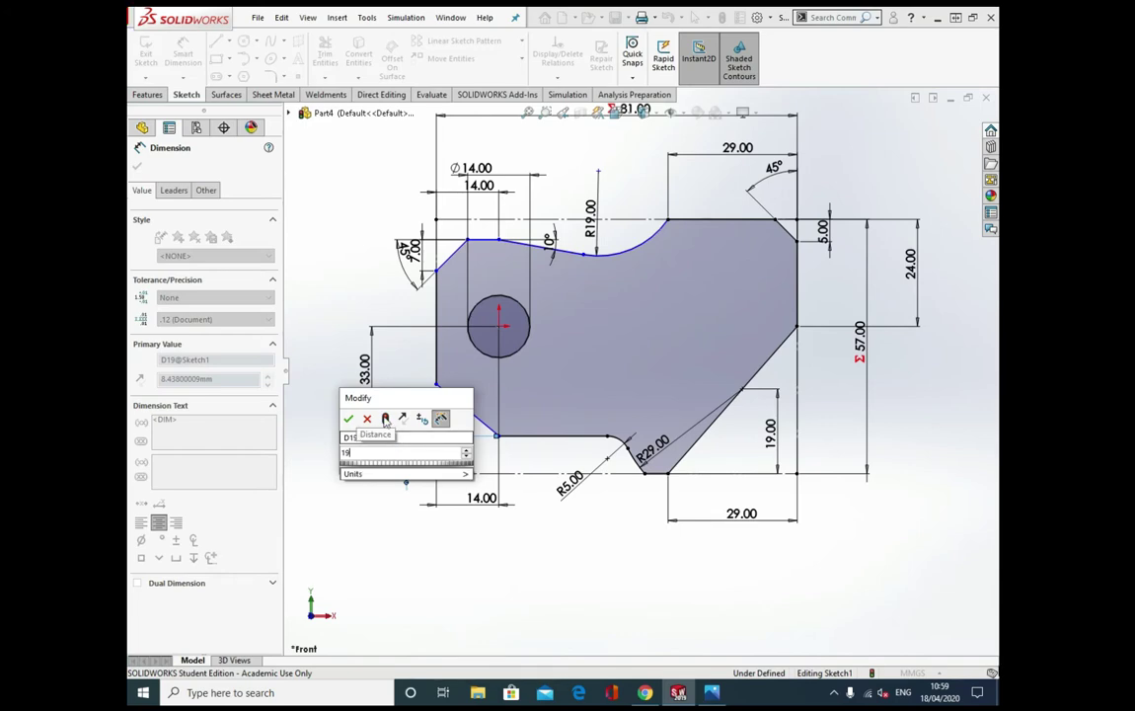
key("Return")
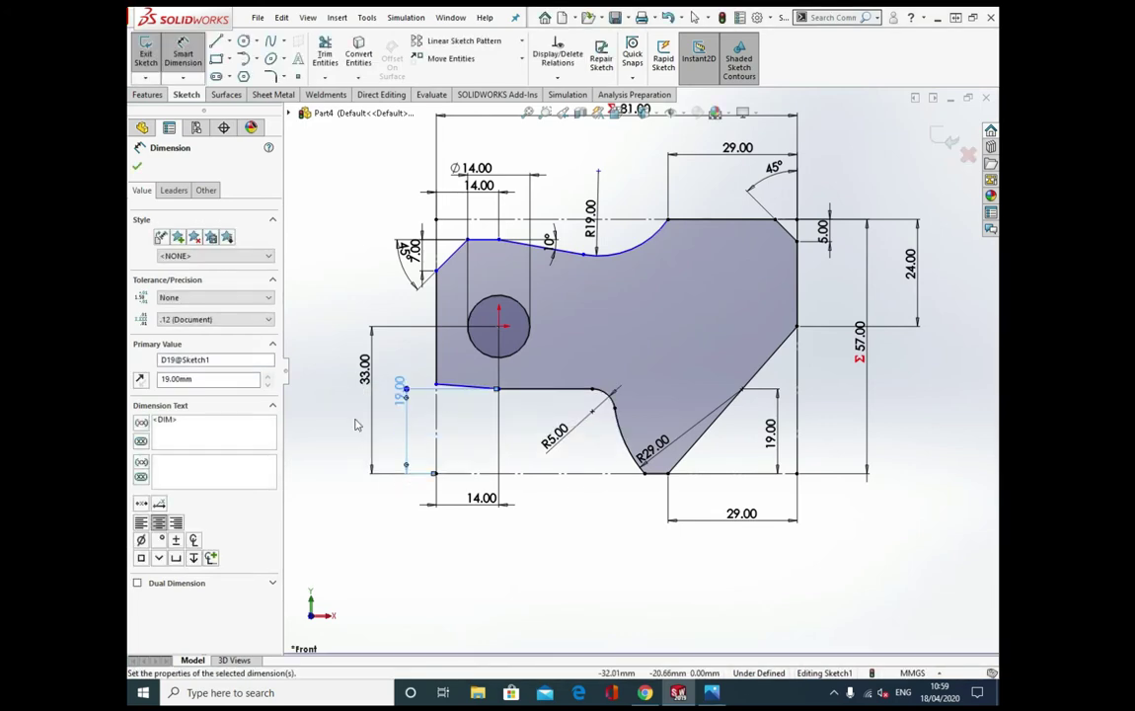
- Dimension the angle between the lower-left slanted edge and the adjoining horizontal edge as 45°
scroll(499, 435, "down", 4)
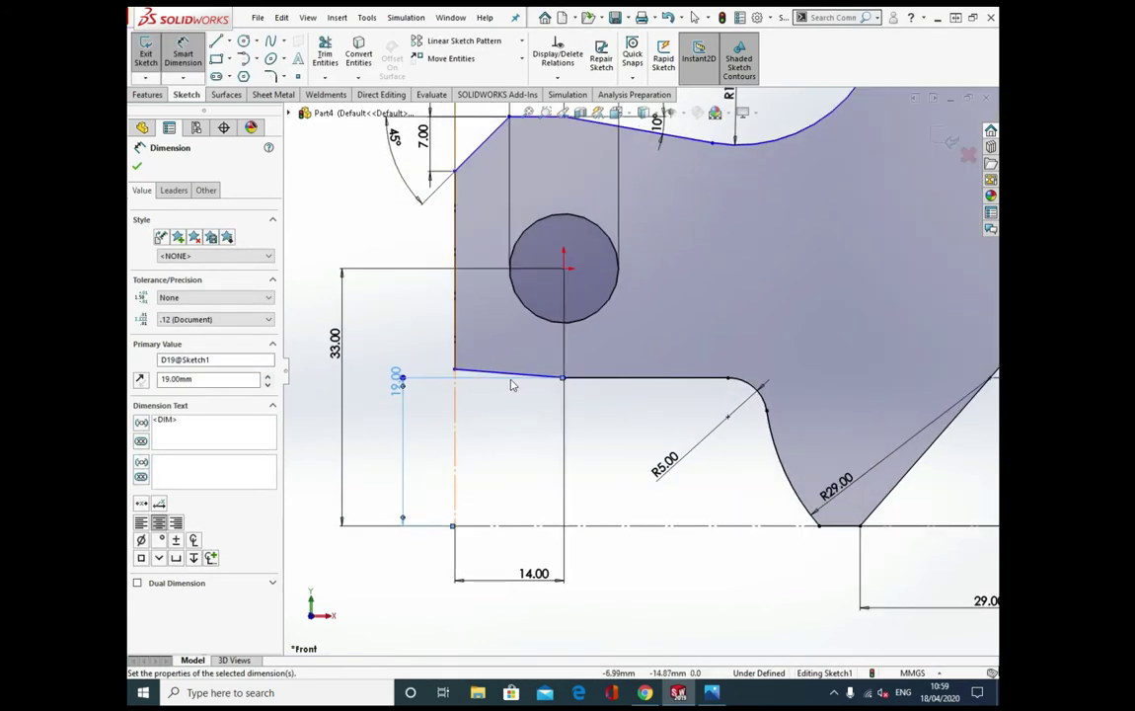
left_click(551, 376)
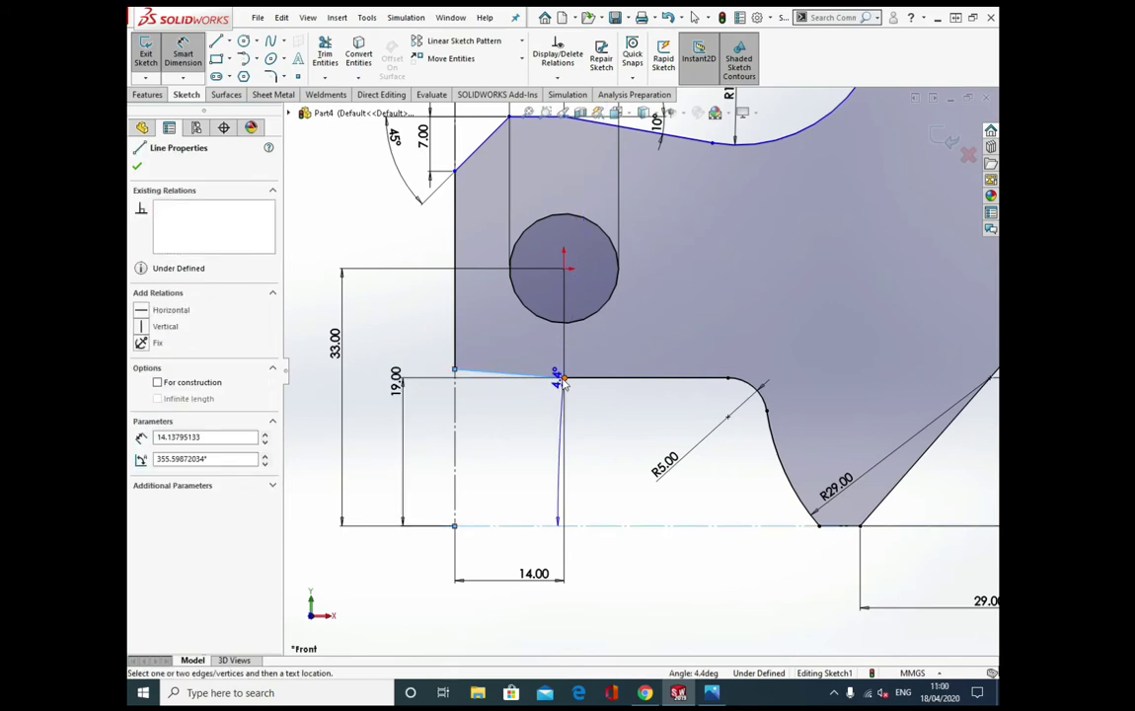
left_click_drag(558, 381, 564, 377)
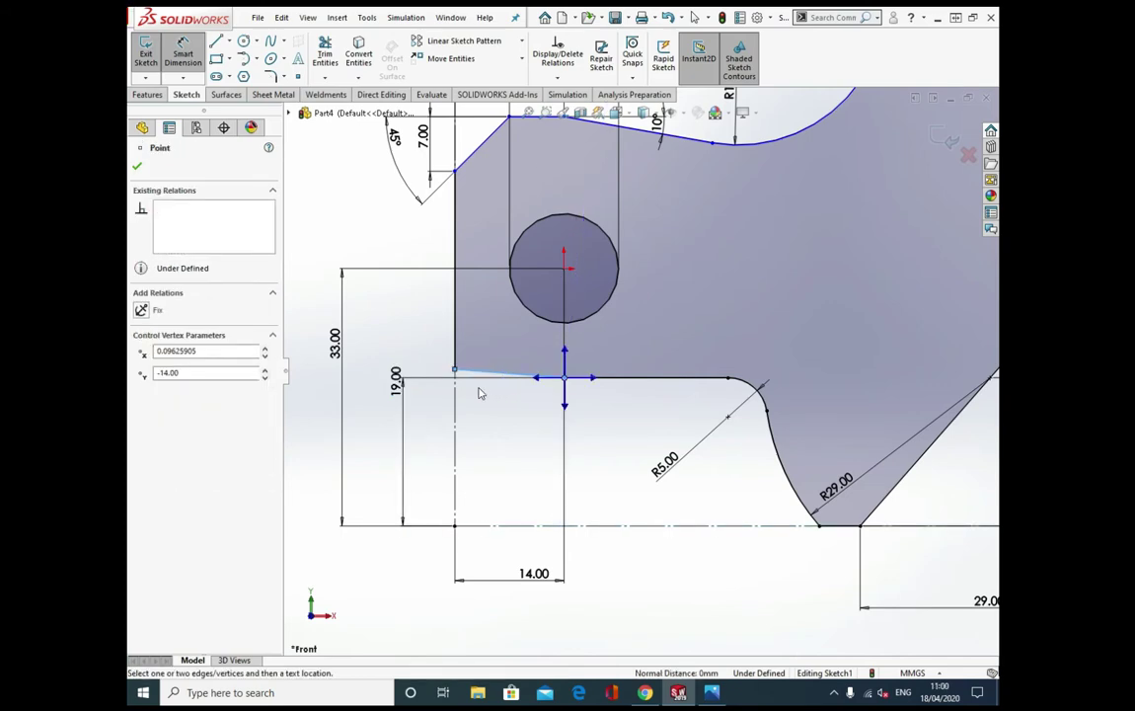
left_click(543, 377)
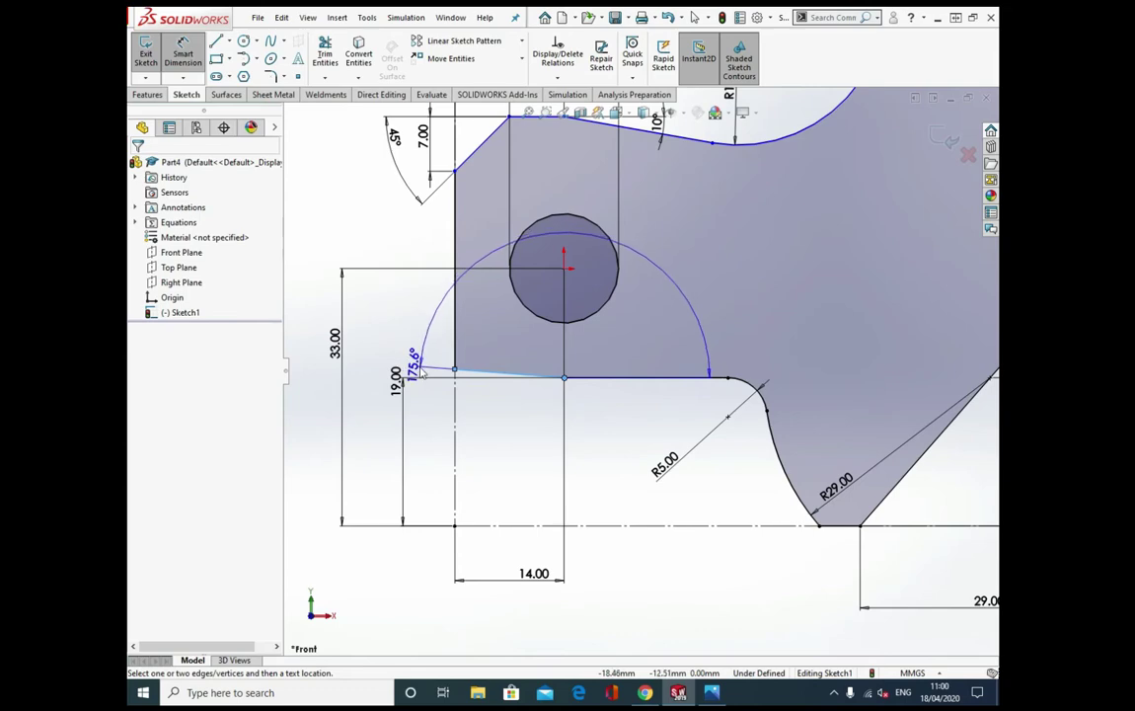
left_click(441, 396)
type("45")
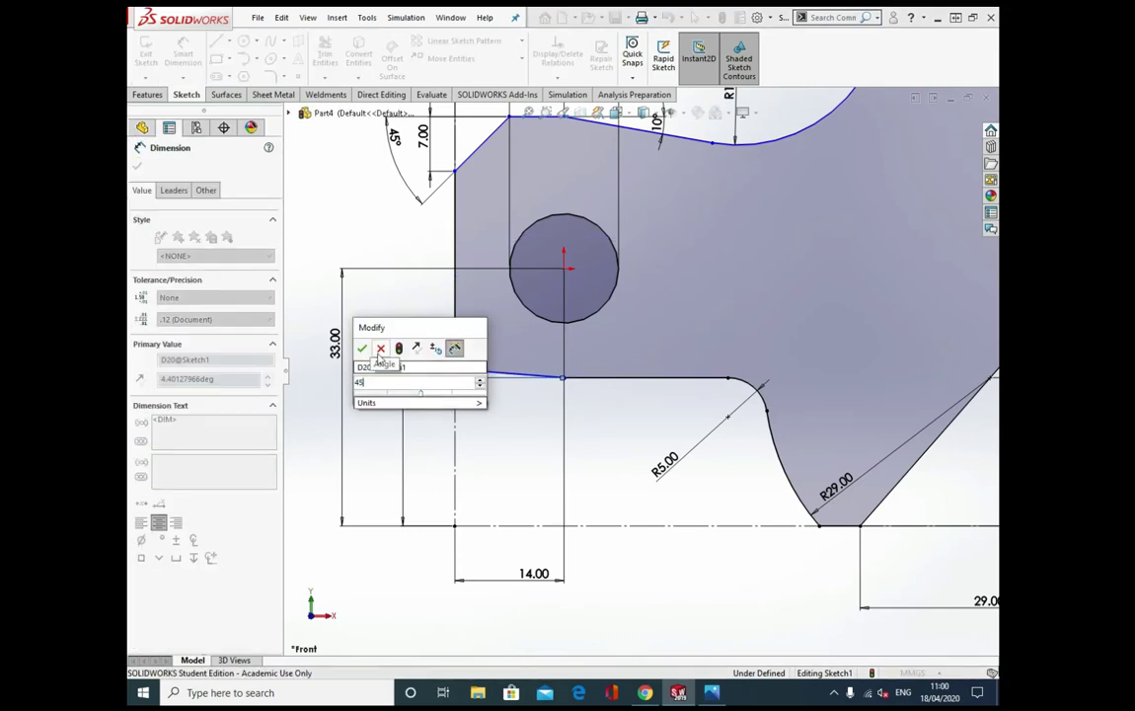
left_click(362, 349)
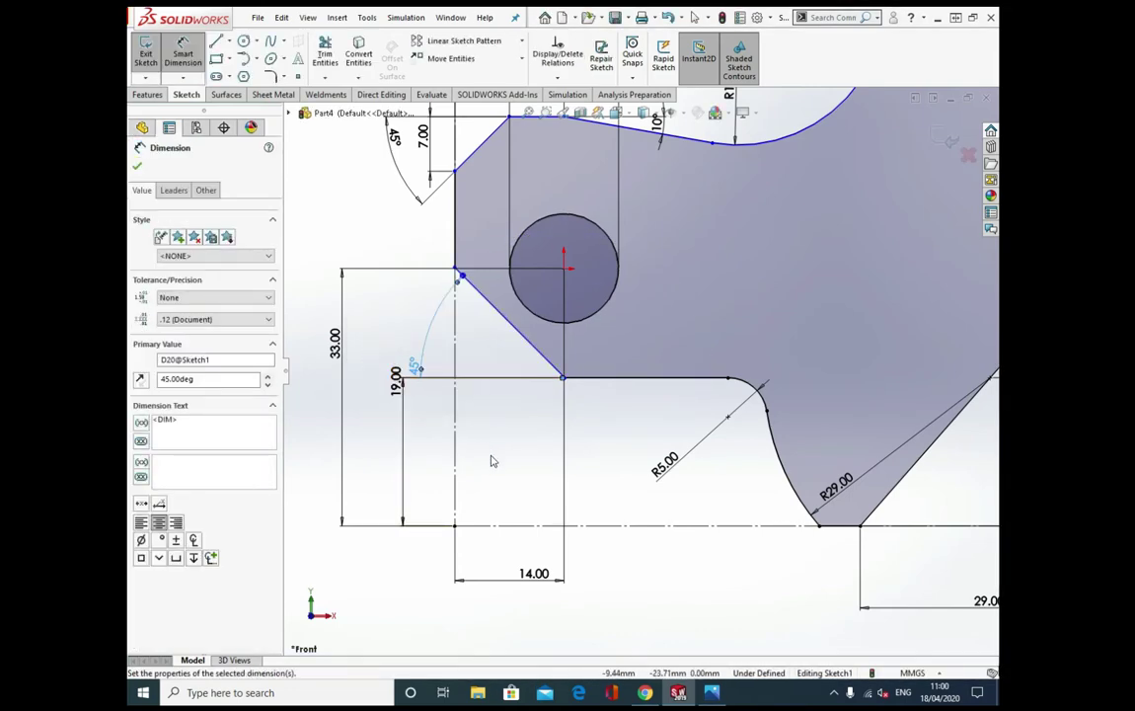
- Check the lower-left chamfer in the exam drawing, and dimension its vertical height as 7 mm
left_click(707, 693)
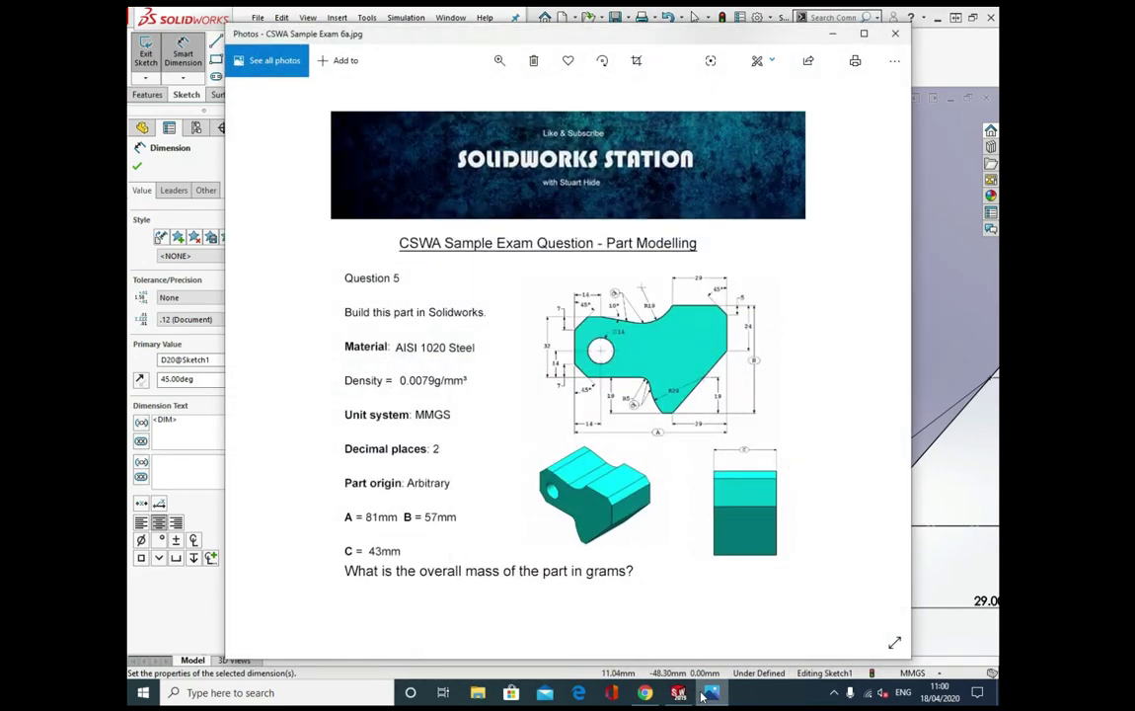
left_click(706, 693)
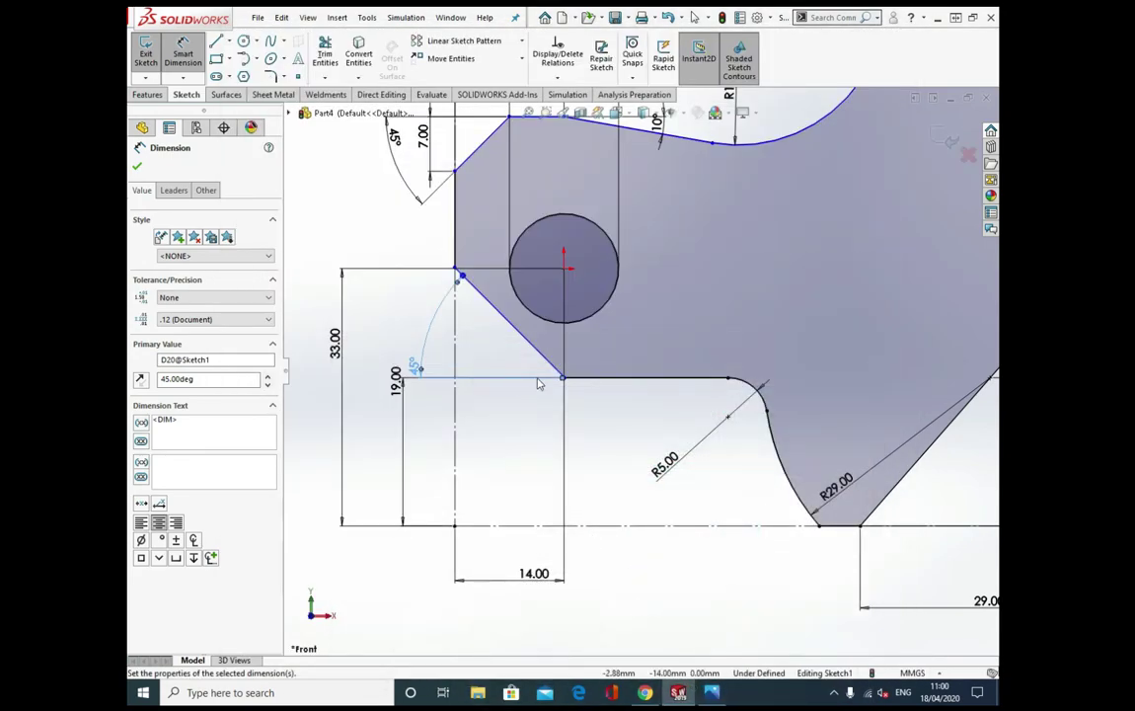
left_click(460, 281)
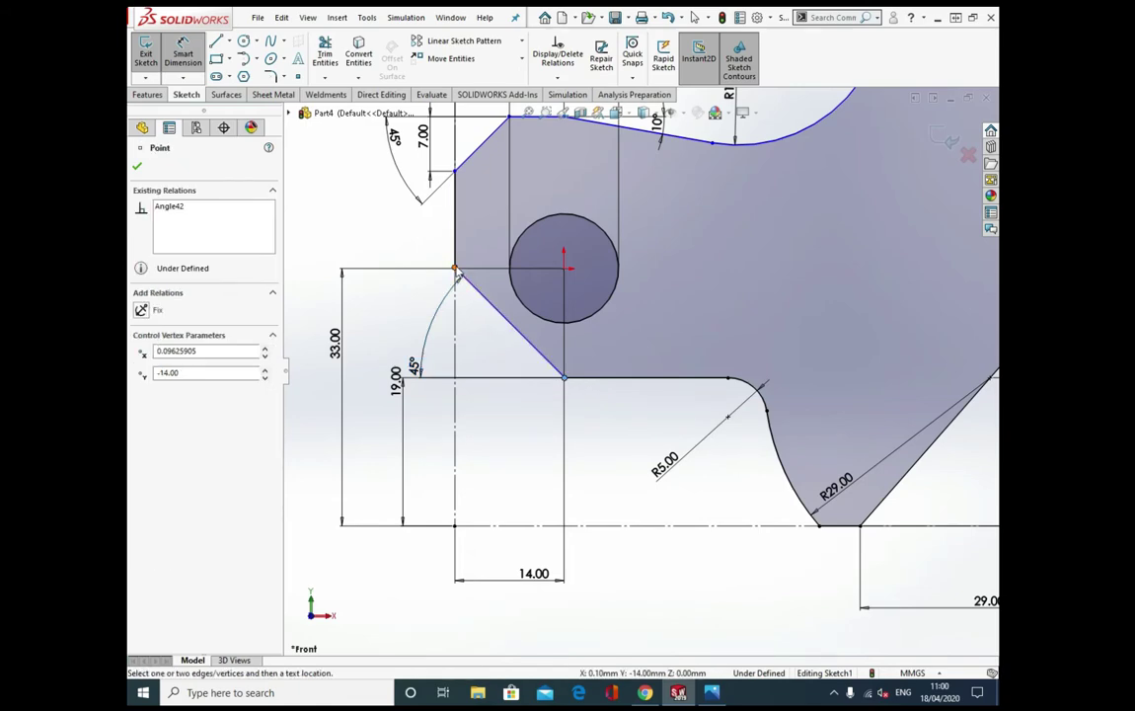
left_click(563, 377)
left_click(297, 326)
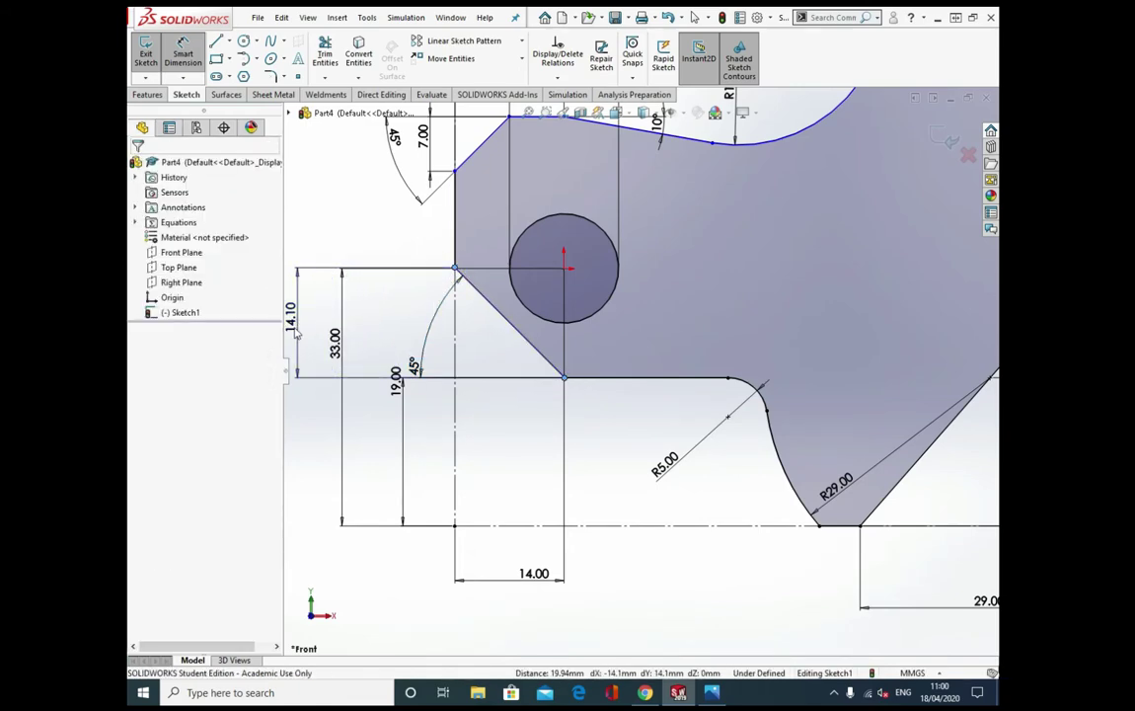
type("7")
key("Return")
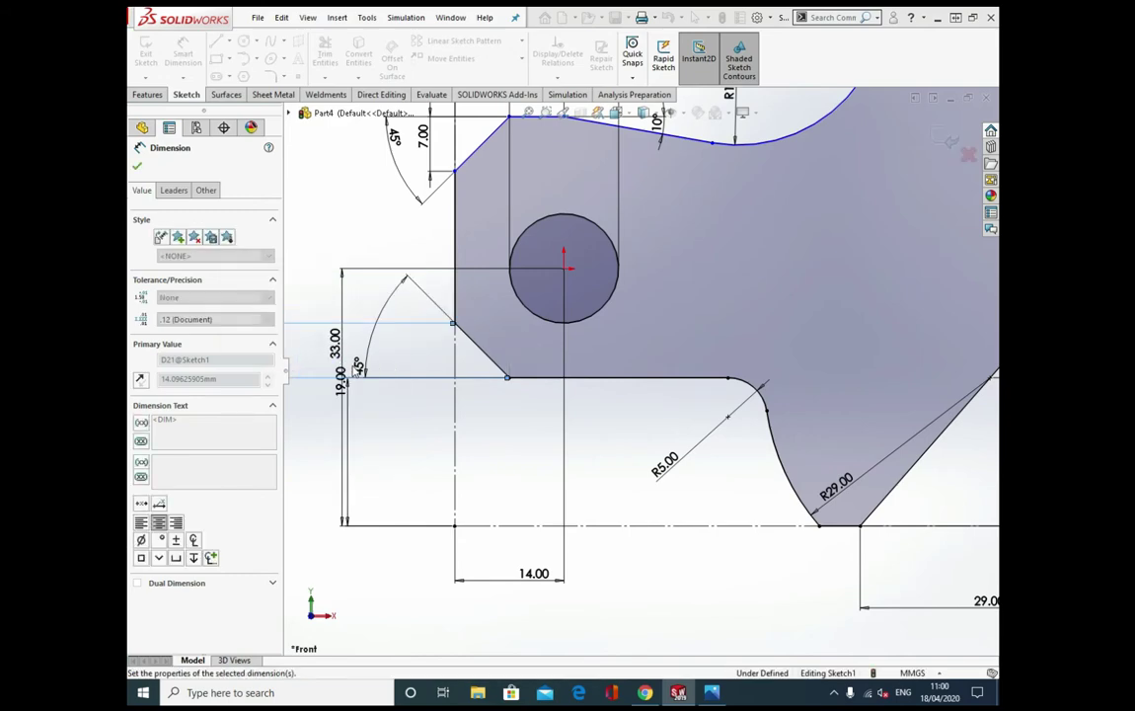
scroll(435, 405, "up", 3)
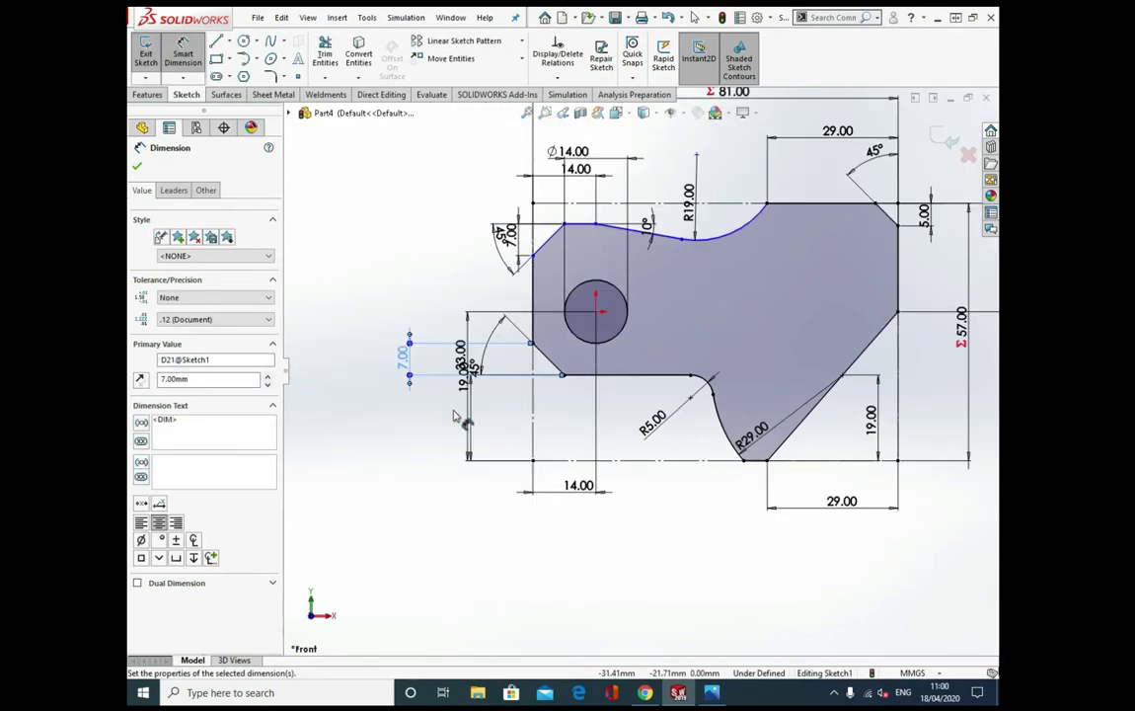
- Tidy the lower-left dimensions, moving the 19 mm one below the horizontal edge and placing the 14, 33, 7 mm and 45° ones without overlap
left_click(688, 571)
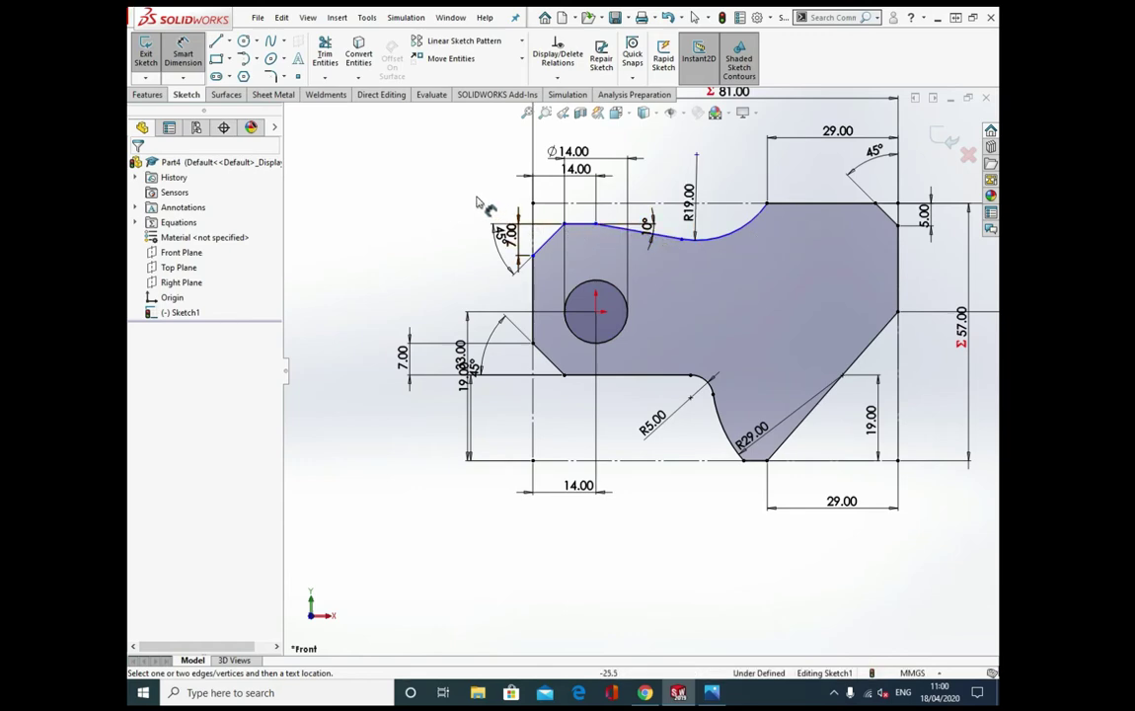
scroll(424, 360, "down", 3)
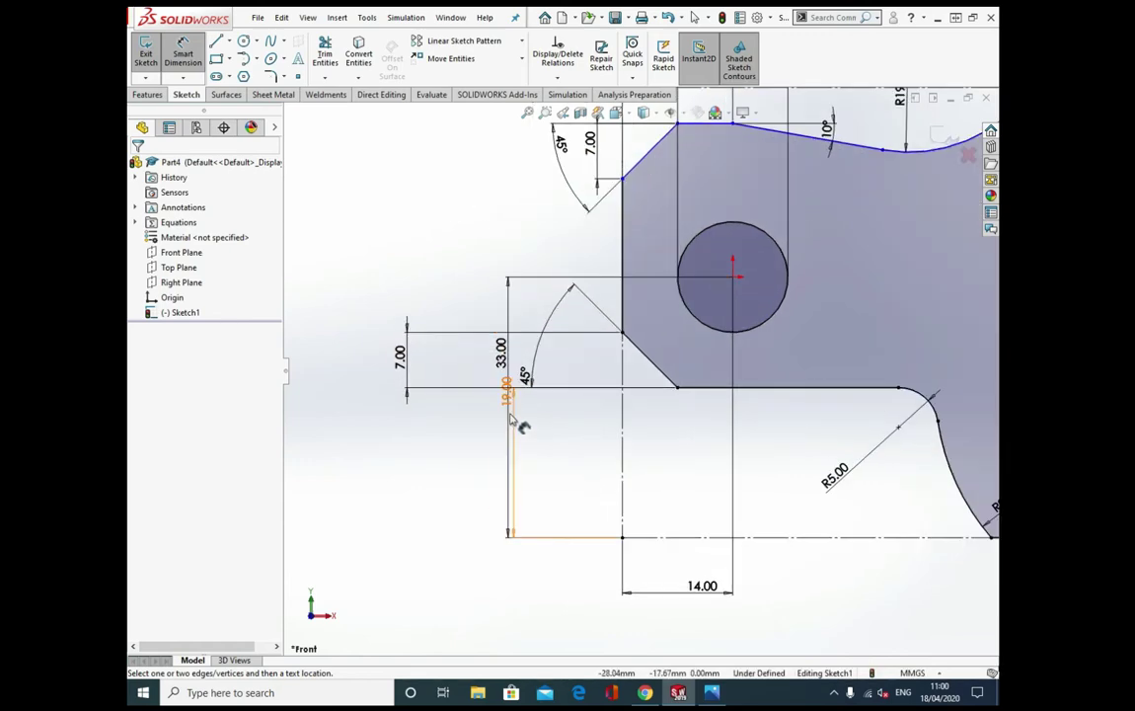
mouse_move(520, 383)
left_mouse_down()
mouse_move(545, 439)
mouse_move(776, 459)
left_mouse_up()
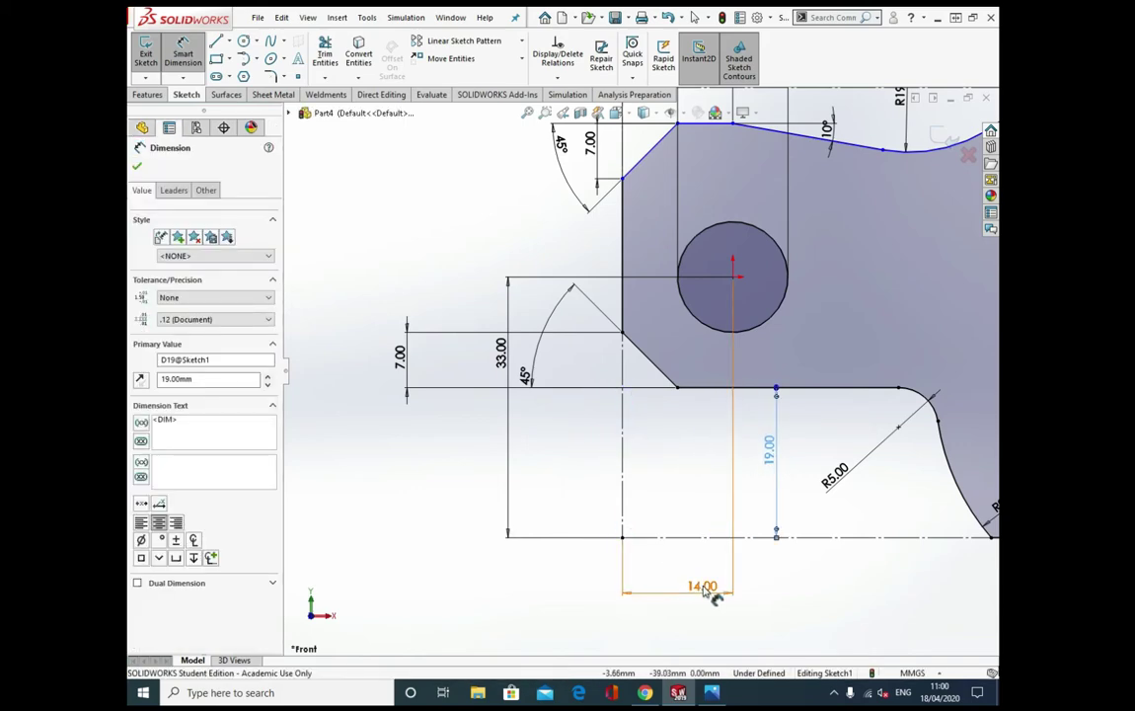
left_click_drag(702, 589, 679, 589)
left_click_drag(501, 353, 361, 353)
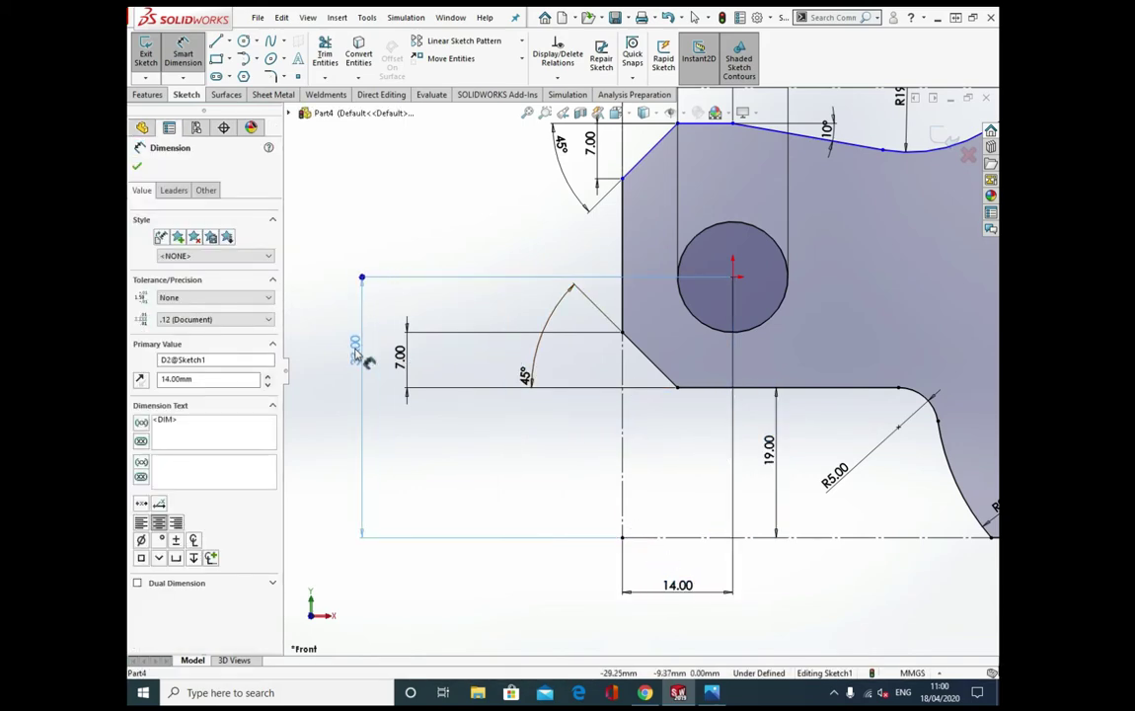
left_click_drag(525, 378, 642, 375)
left_click_drag(401, 356, 582, 360)
mouse_move(360, 350)
left_mouse_down()
mouse_move(375, 362)
mouse_move(537, 360)
mouse_move(539, 405)
mouse_move(542, 375)
left_mouse_up()
- Reposition the upper-left chamfer's dimensions, with the 7 mm height outside the profile and the 45° angle close to the slanted edge
scroll(592, 366, "up", 3)
scroll(640, 215, "down", 5)
left_click(652, 242)
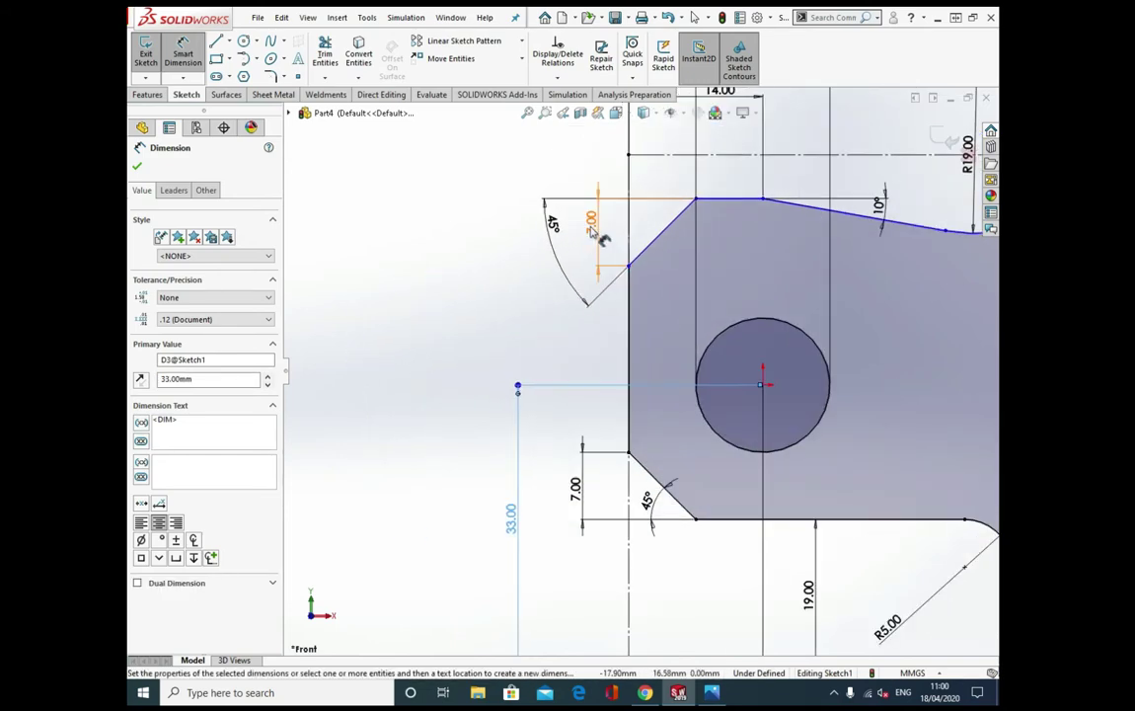
left_click(577, 232)
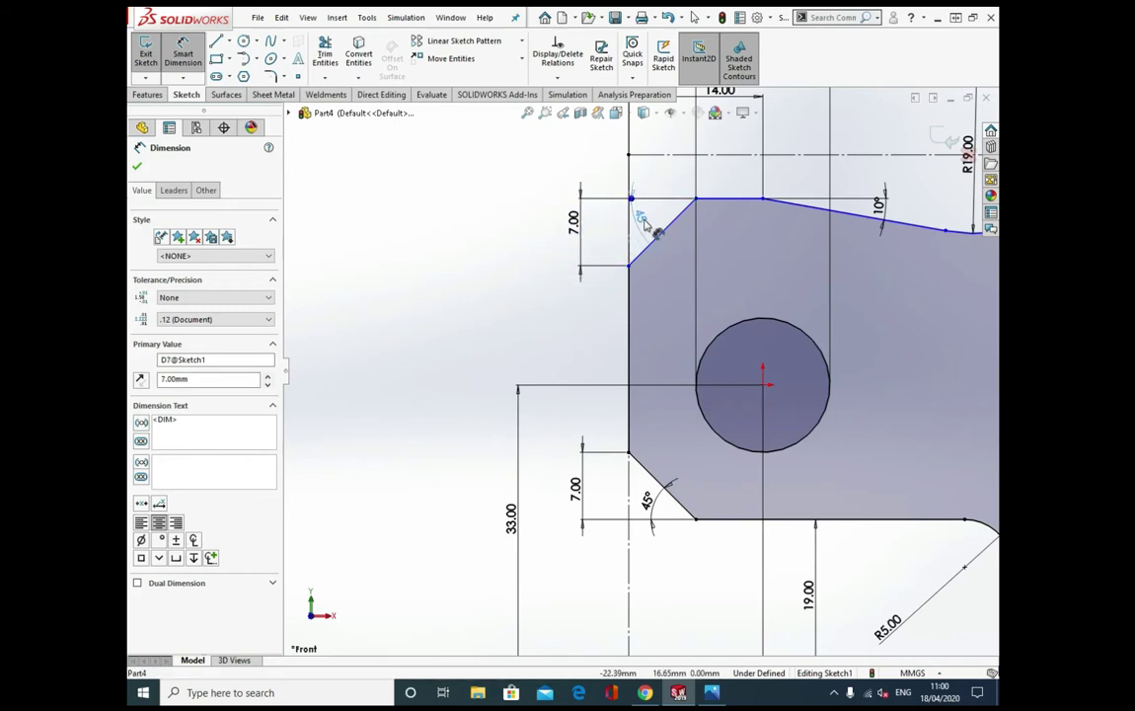
left_click_drag(553, 222, 651, 219)
- Move the hole's diameter dimension inside the profile, just above the hole
scroll(780, 243, "up", 3)
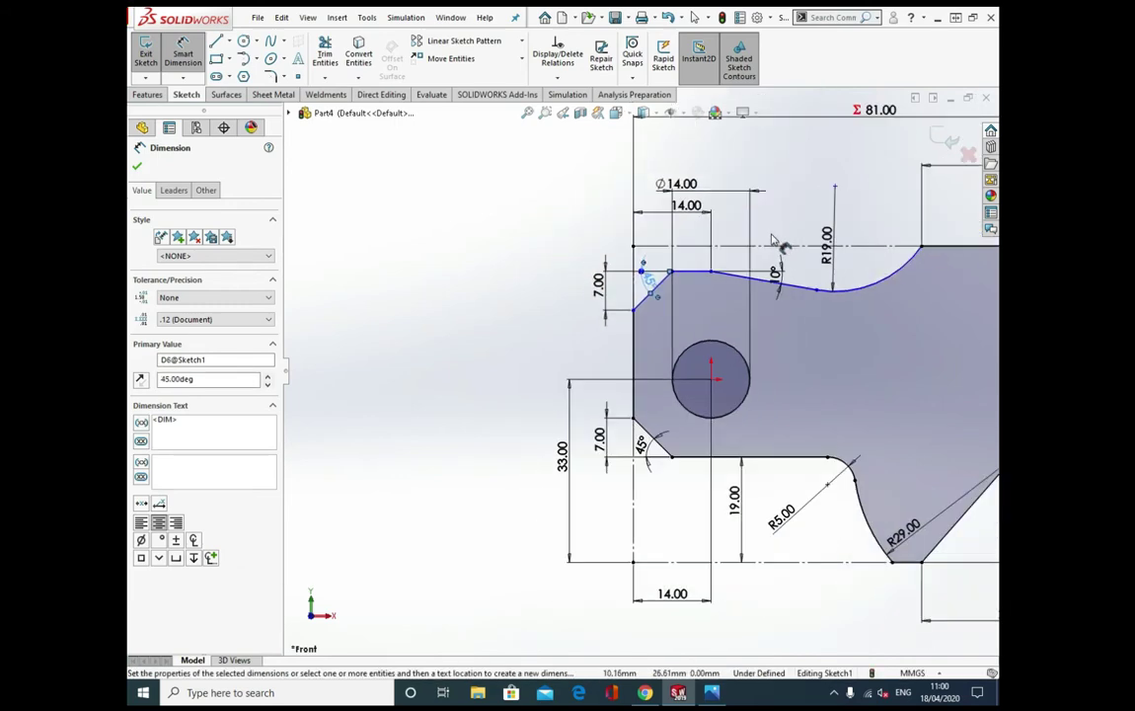
left_click(676, 184)
key("Delete")
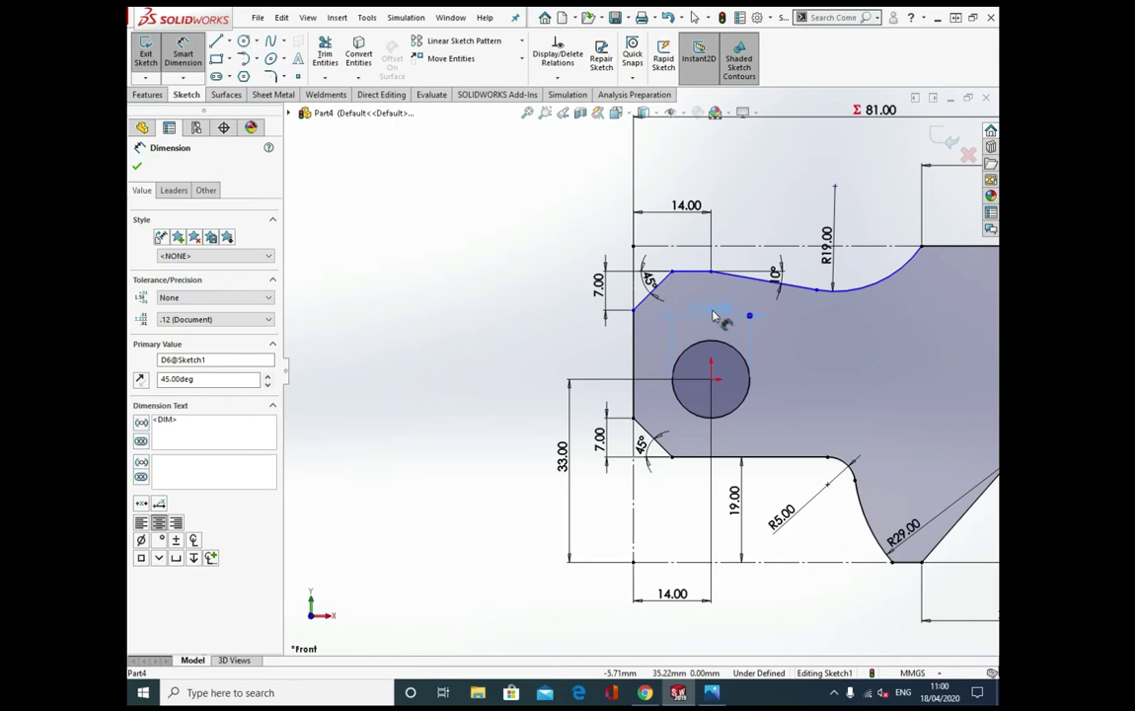
left_click(715, 341)
- Angle the R19 dimension toward the upper arc's right end, and bring the upper-right 45° and 29 mm dimensions closer to the profile
key("f")
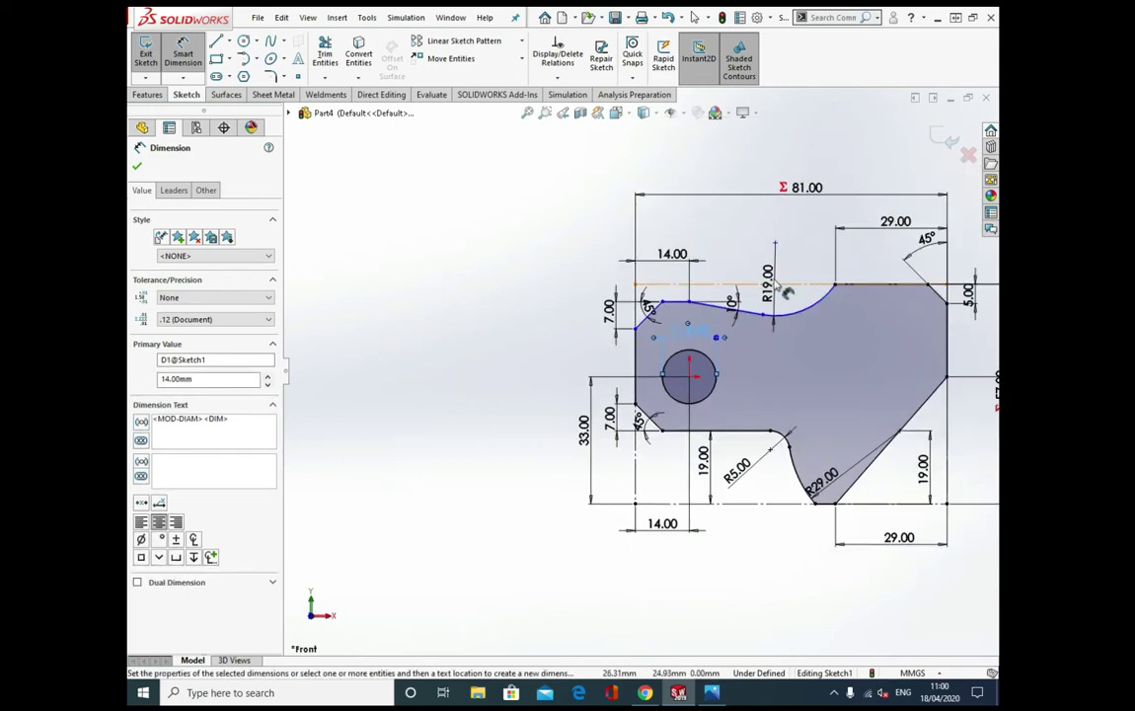
mouse_move(780, 283)
left_mouse_down()
mouse_move(768, 258)
mouse_move(790, 250)
left_mouse_up()
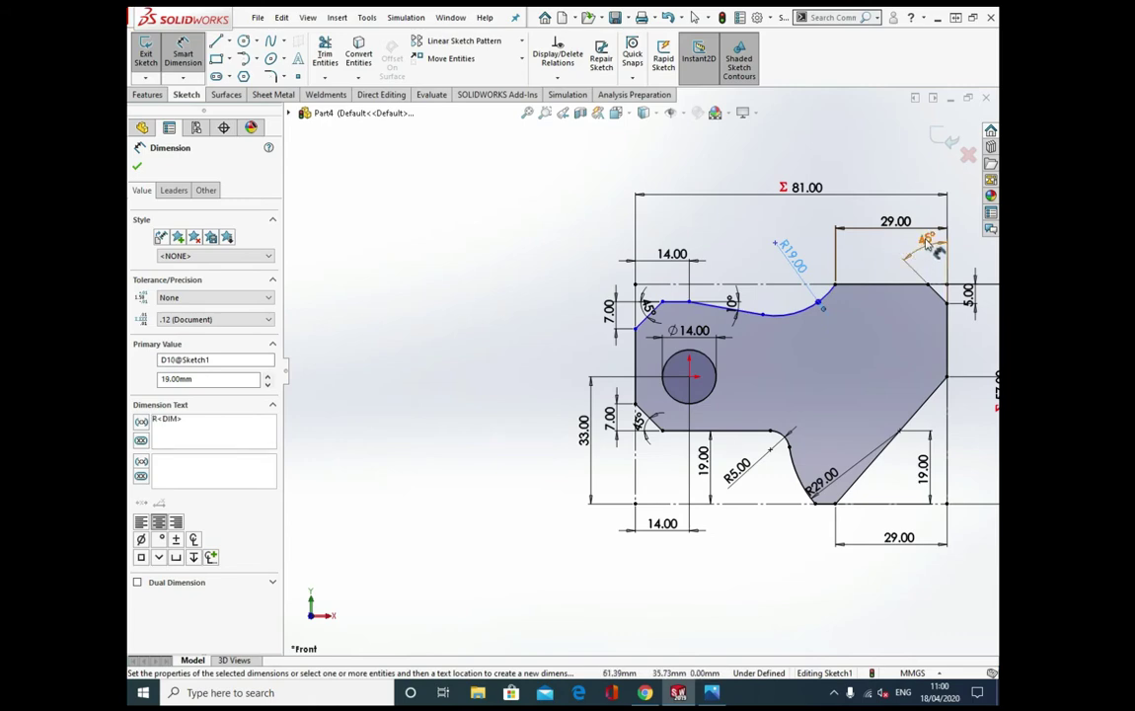
left_click(934, 266)
left_click_drag(893, 222, 894, 238)
- Arrange the 5, 24 and 57 mm vertical dimensions in order beside the profile's right edge
scroll(898, 273, "down", 4)
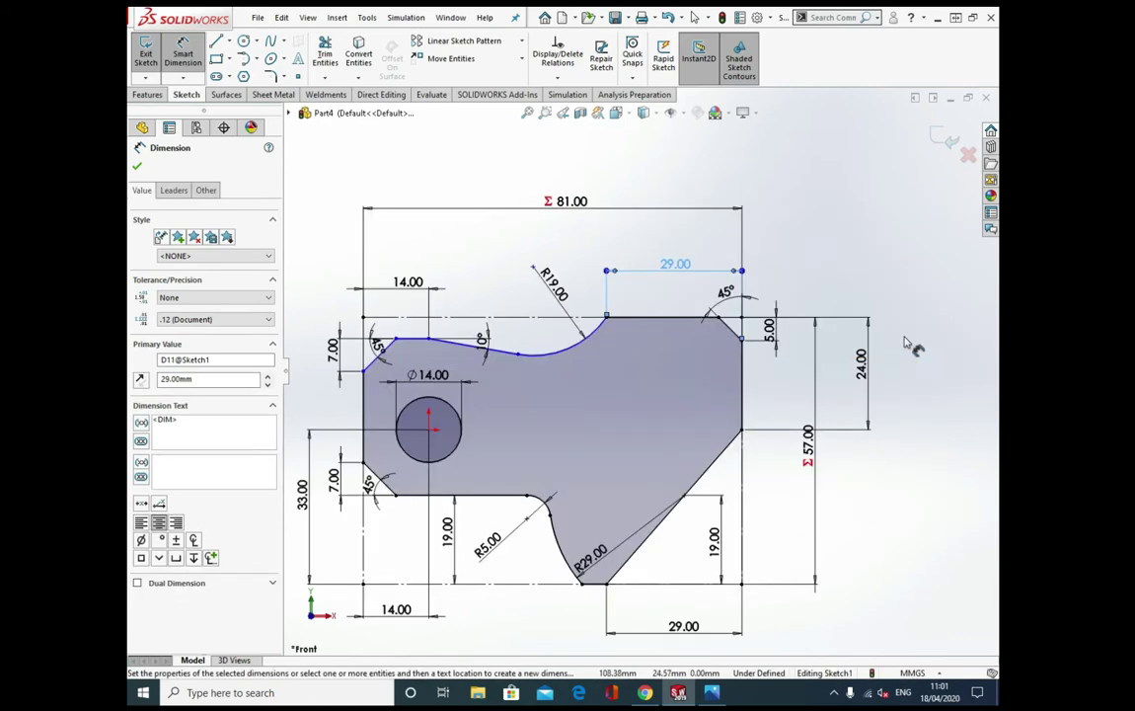
left_click(727, 335)
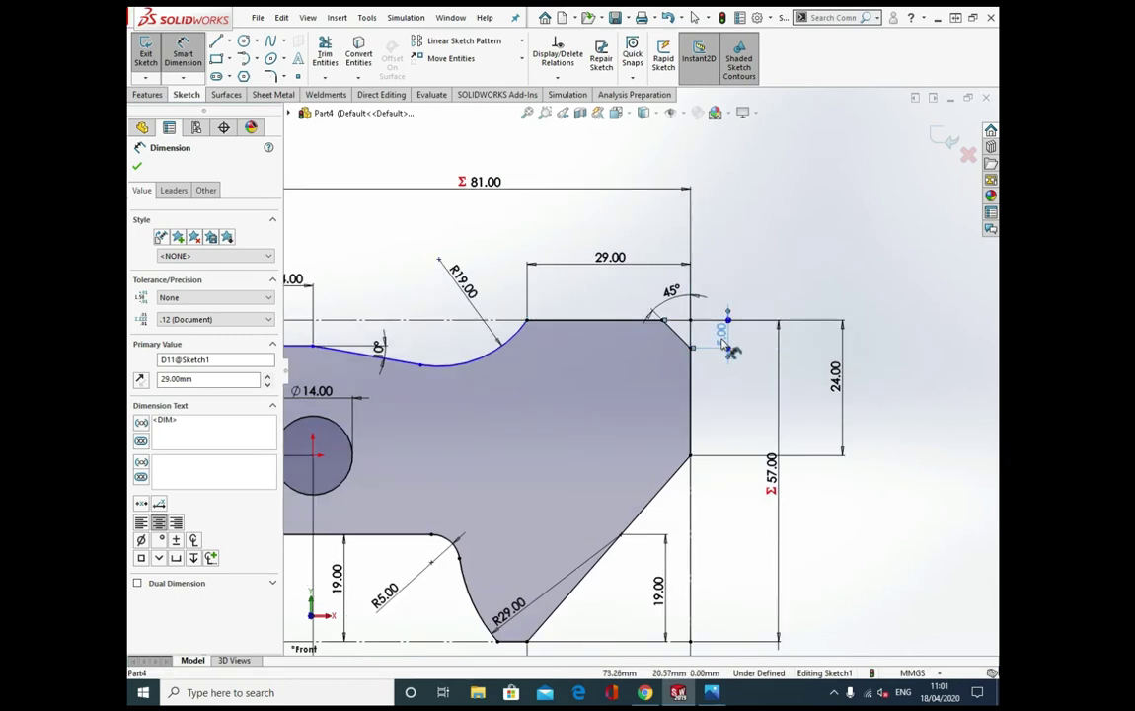
mouse_move(835, 385)
left_mouse_down()
mouse_move(756, 392)
mouse_move(745, 380)
left_mouse_up()
left_click_drag(793, 464, 805, 492)
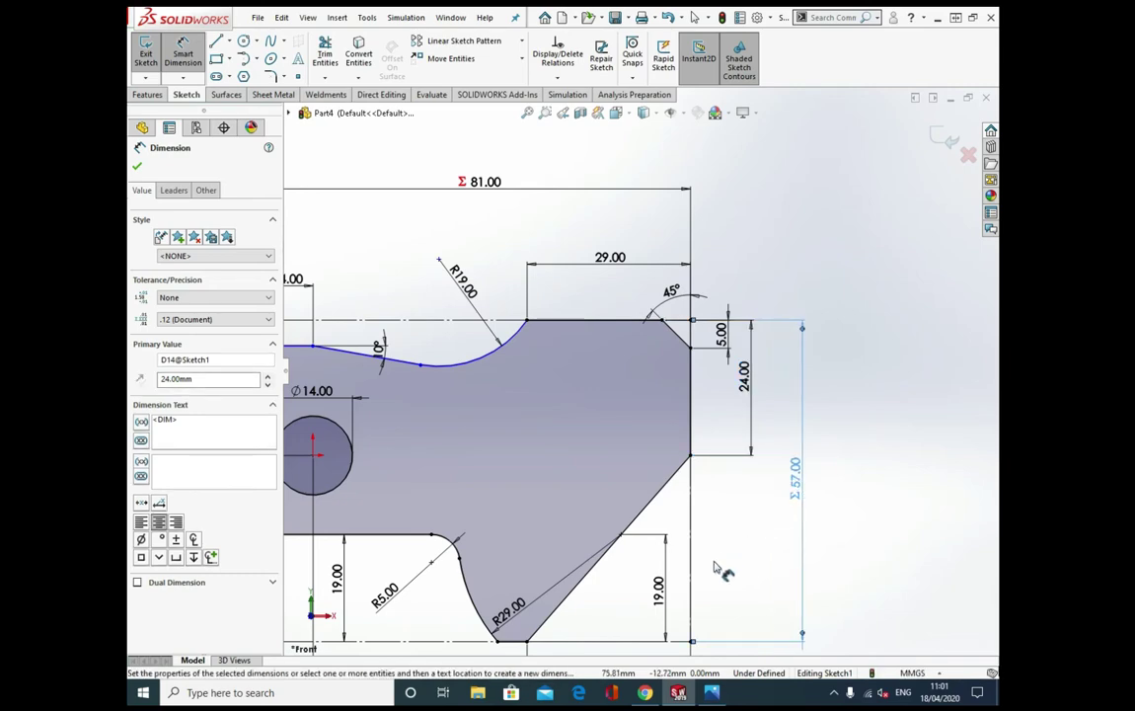
key("f")
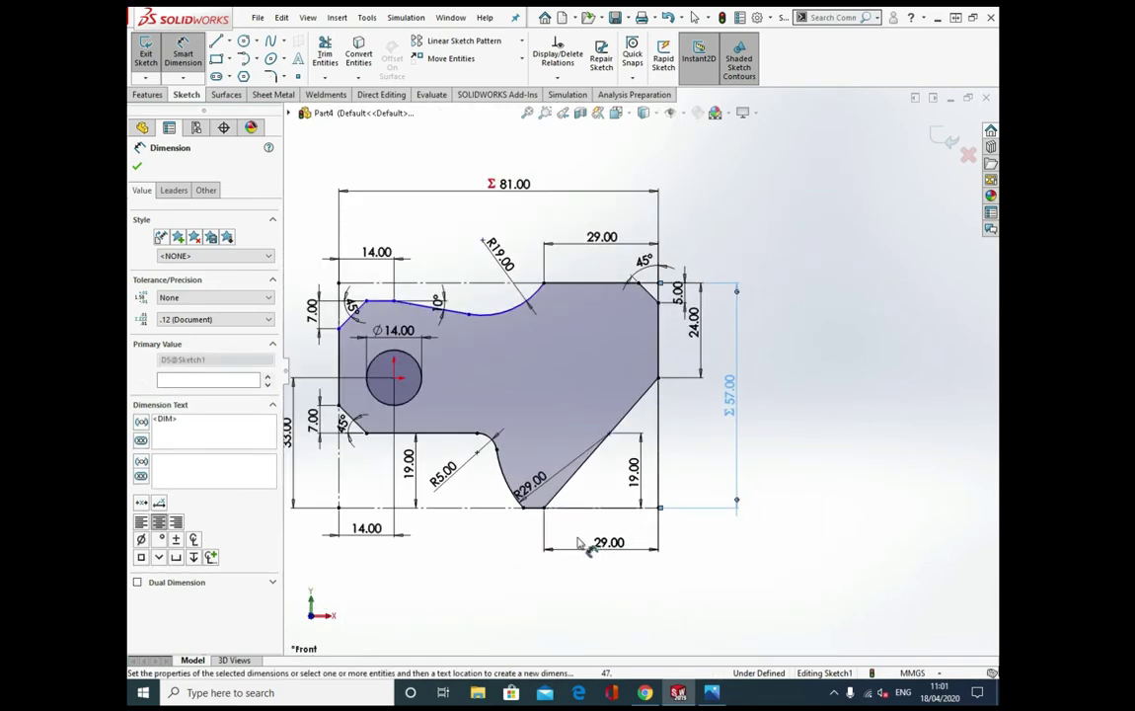
- Move the R29 dimension up inside the lower leg and the R5 dimension closer beside its small fillet
left_click_drag(531, 486, 553, 455)
left_click_drag(443, 471, 472, 461)
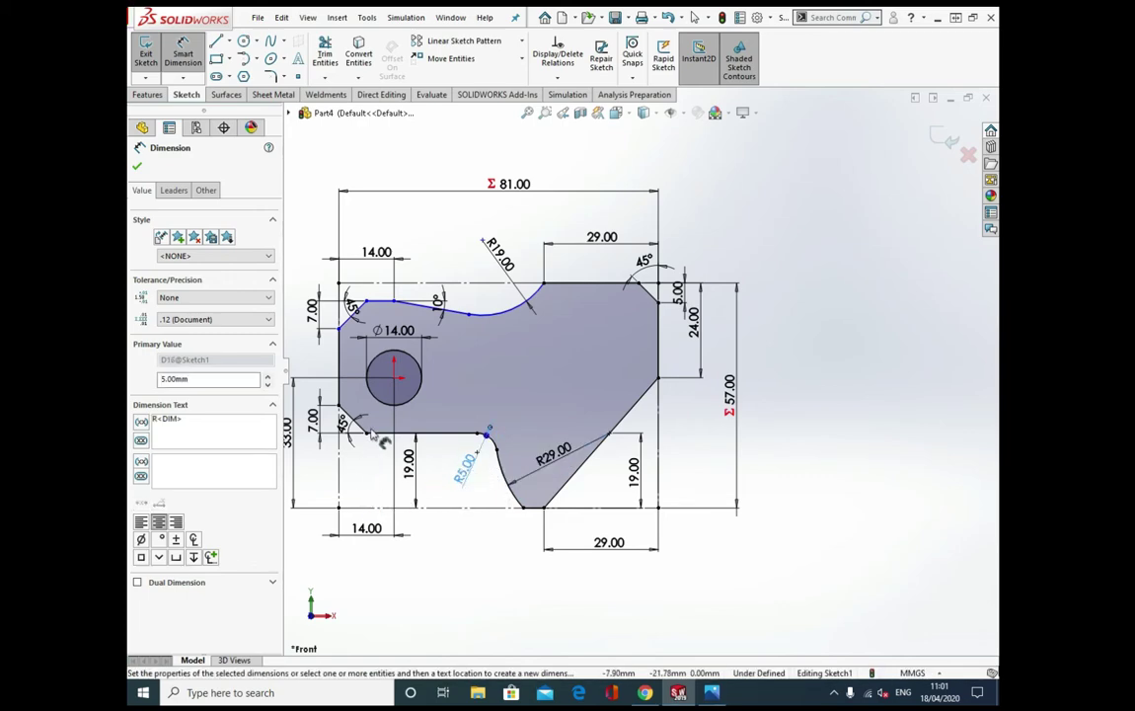
key("f")
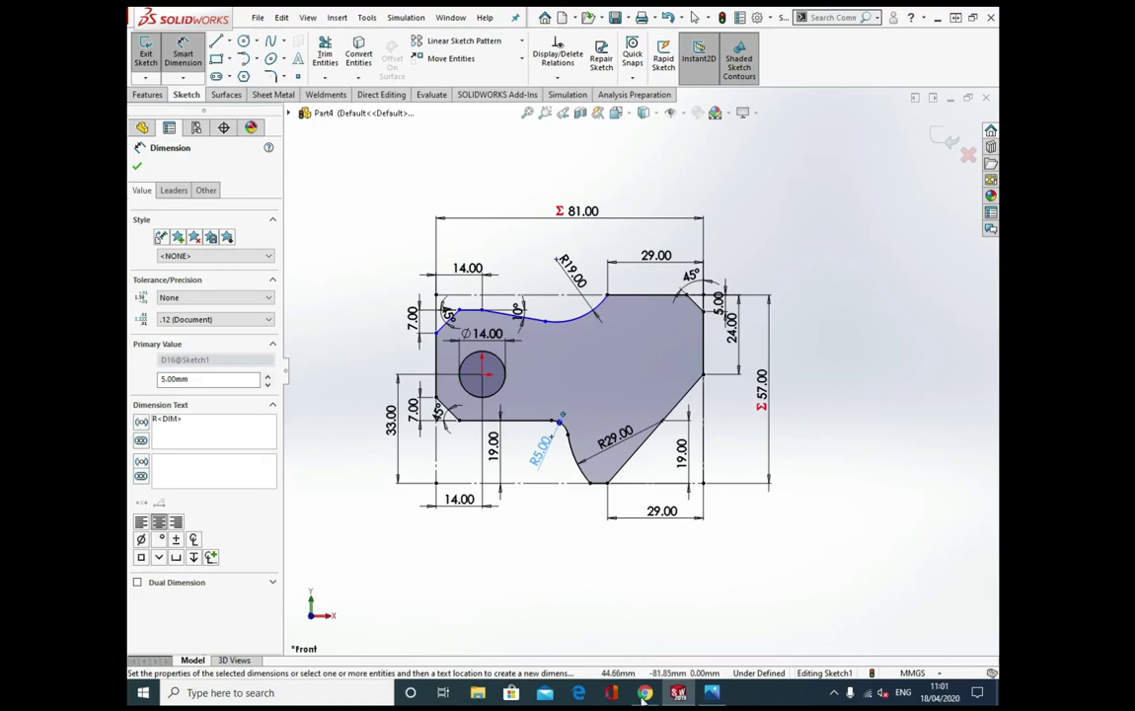
- Check the exam drawing, then dimension the vertical distance between the left arm's bottom and top horizontal edges as 32 mm
left_click(705, 688)
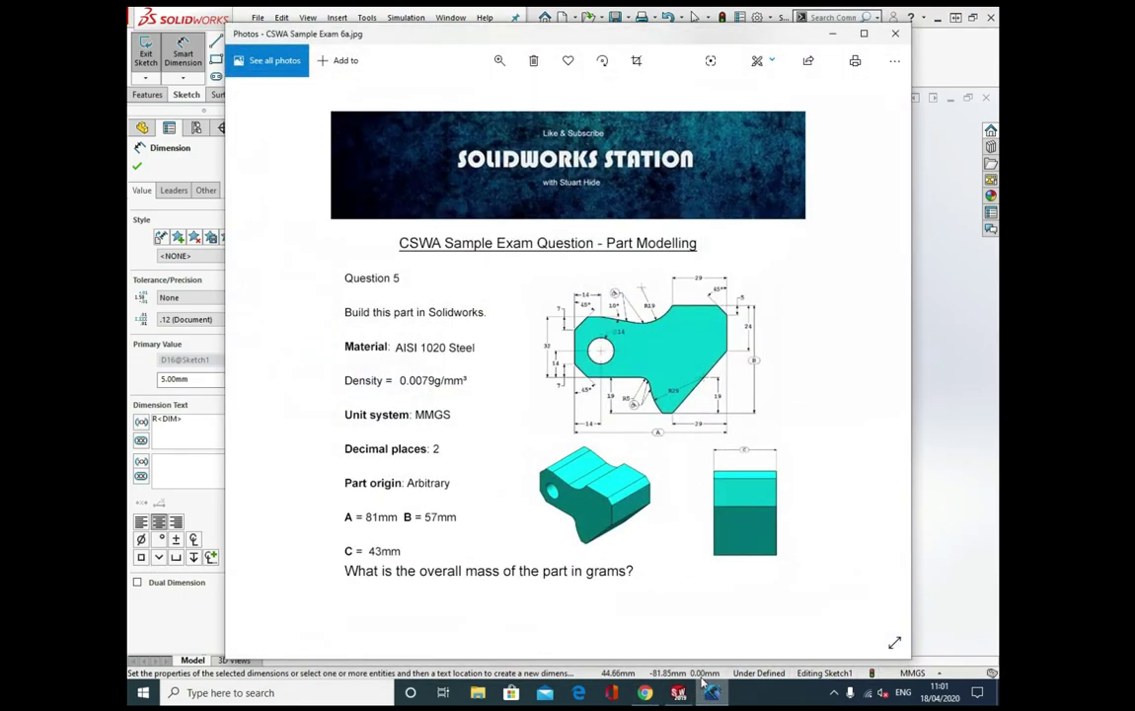
left_click(500, 60)
left_click(494, 95)
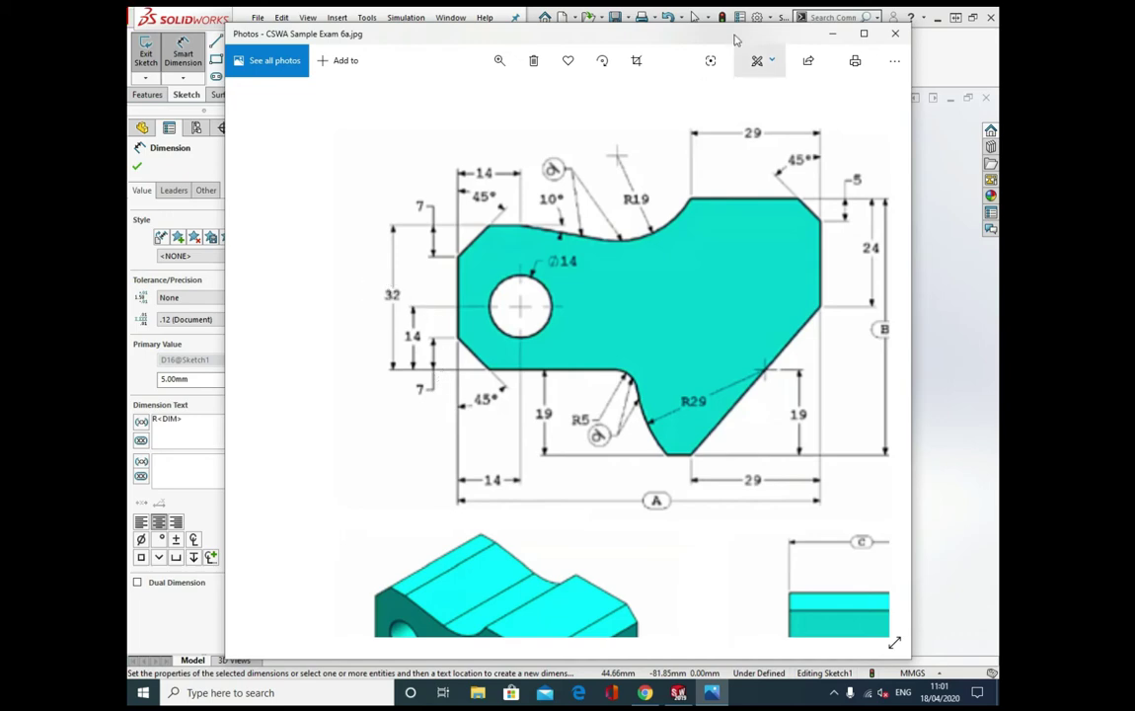
left_click(832, 32)
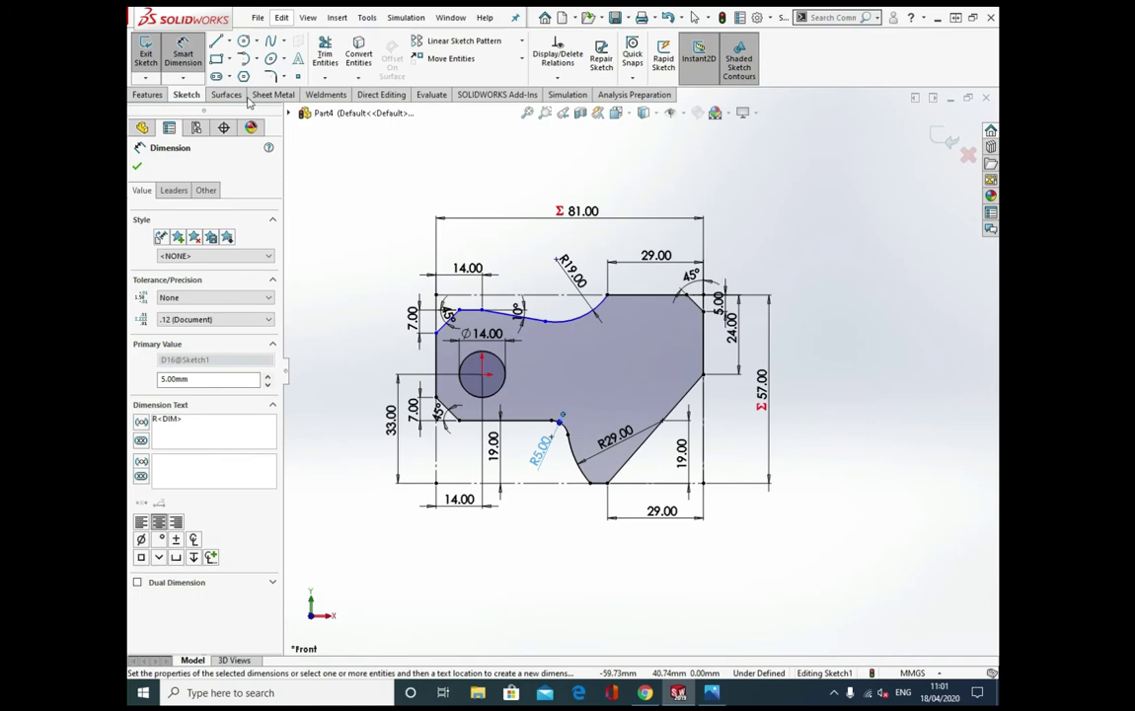
left_click(469, 422)
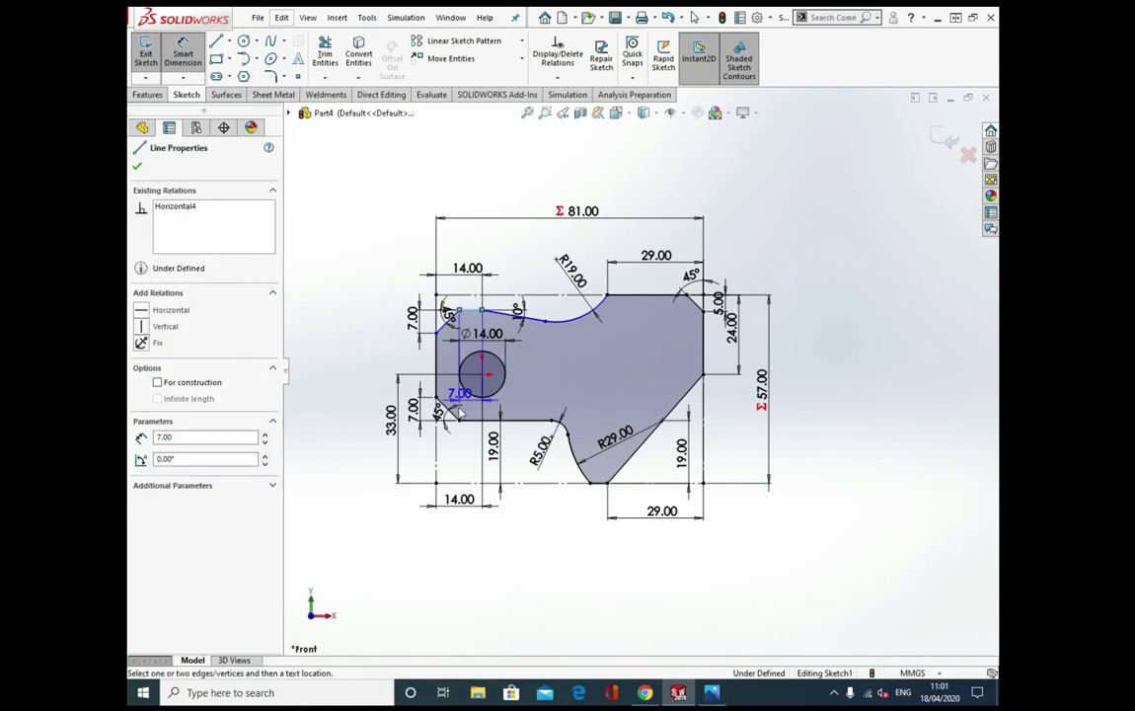
left_click(464, 310)
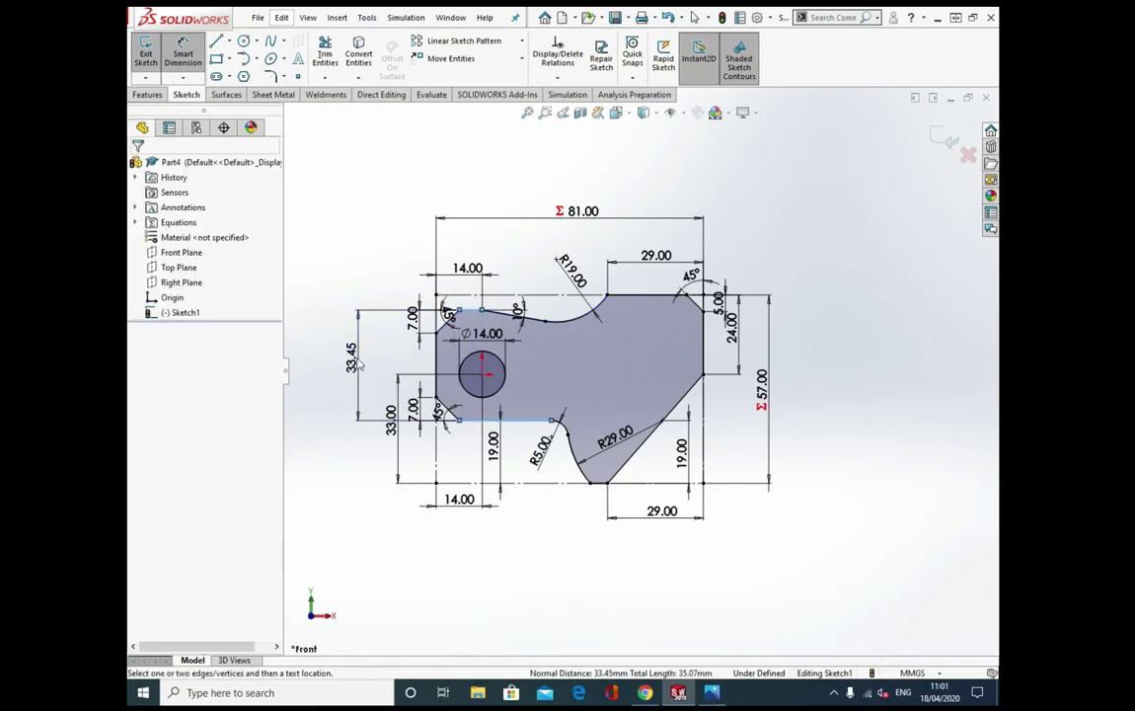
left_click(355, 363)
type("32")
key("Return")
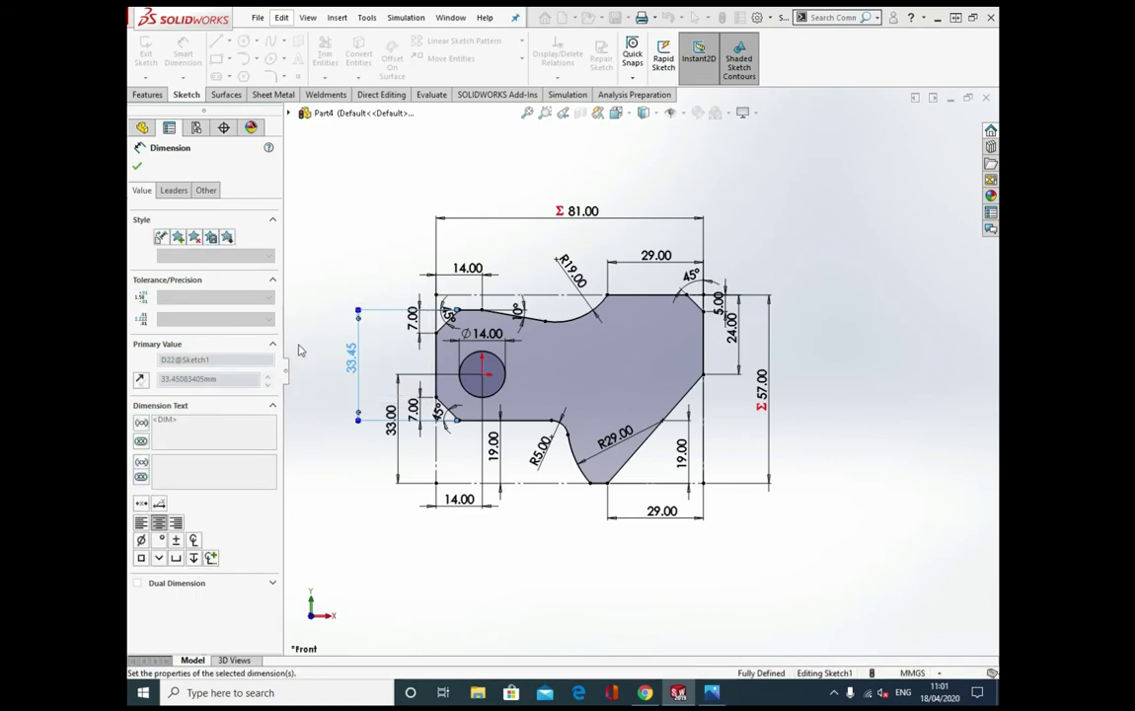
left_click(324, 284)
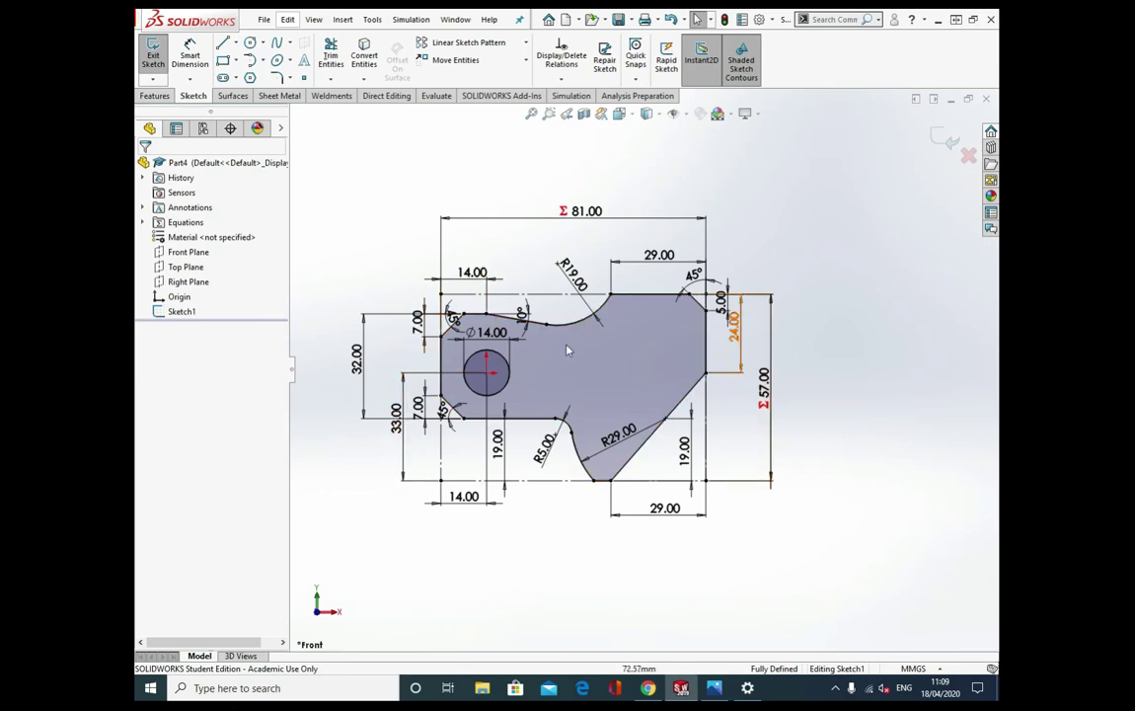
- Extrude the profile as a blind boss, linking its depth to global variable C after checking the exam drawing's side view
left_click(145, 97)
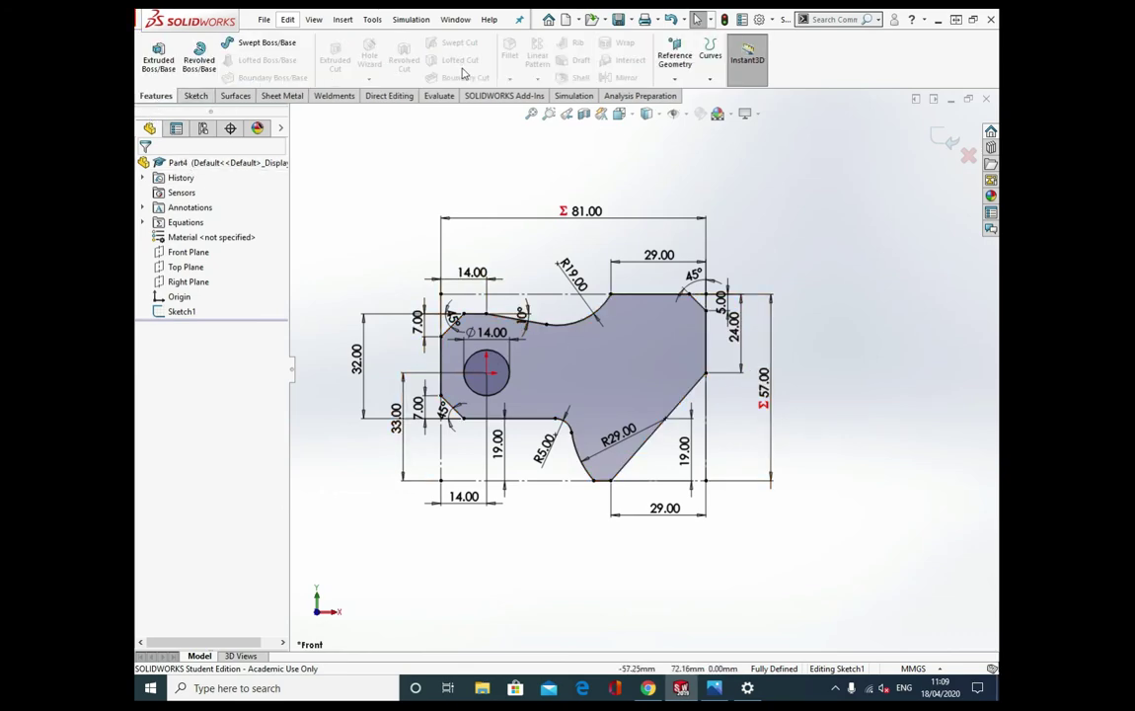
left_click(159, 61)
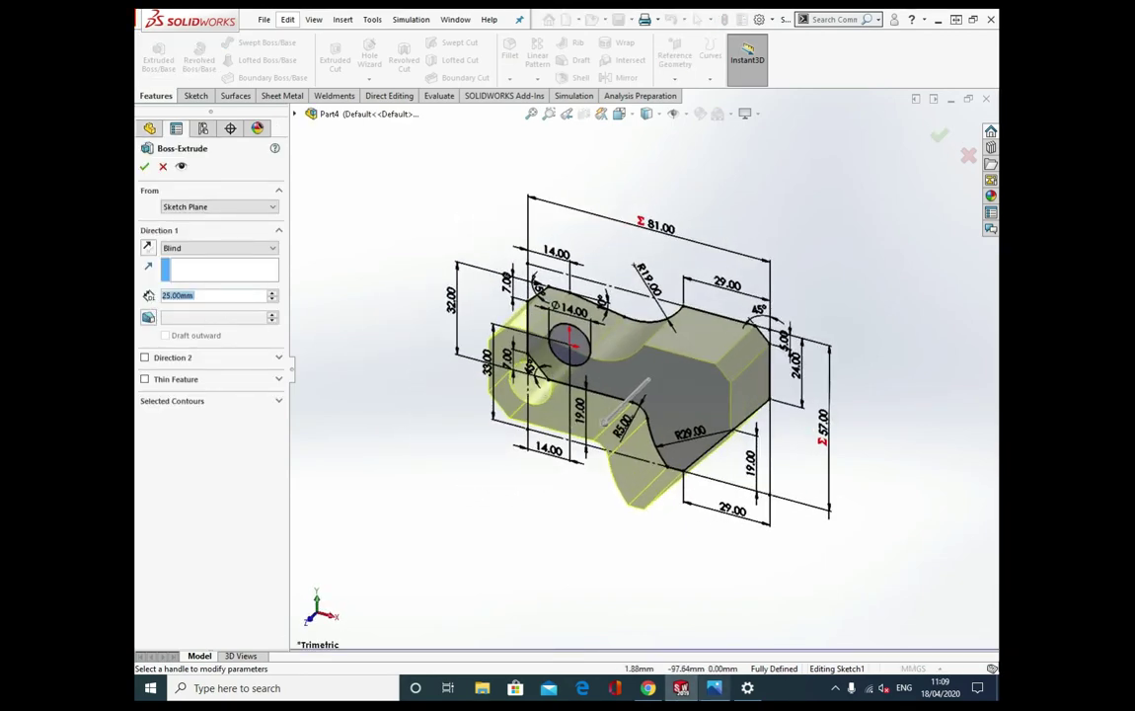
left_click(715, 688)
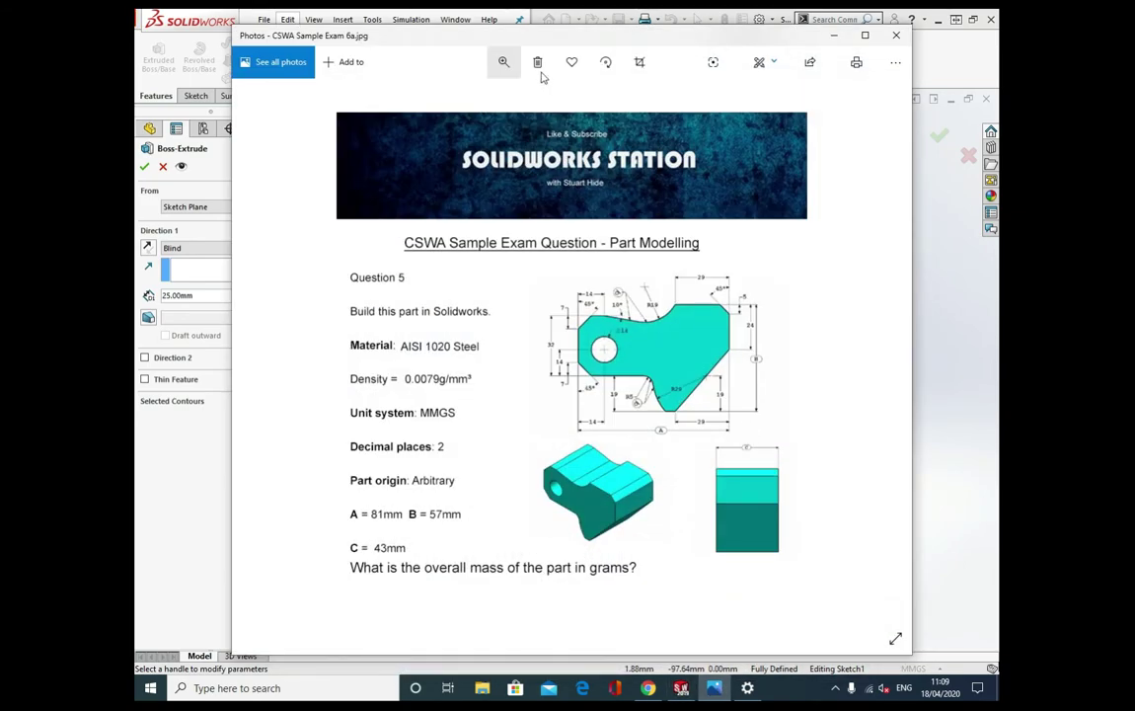
left_click(504, 62)
left_click_drag(482, 97, 541, 109)
left_click_drag(839, 494, 608, 349)
left_click_drag(663, 416, 671, 377)
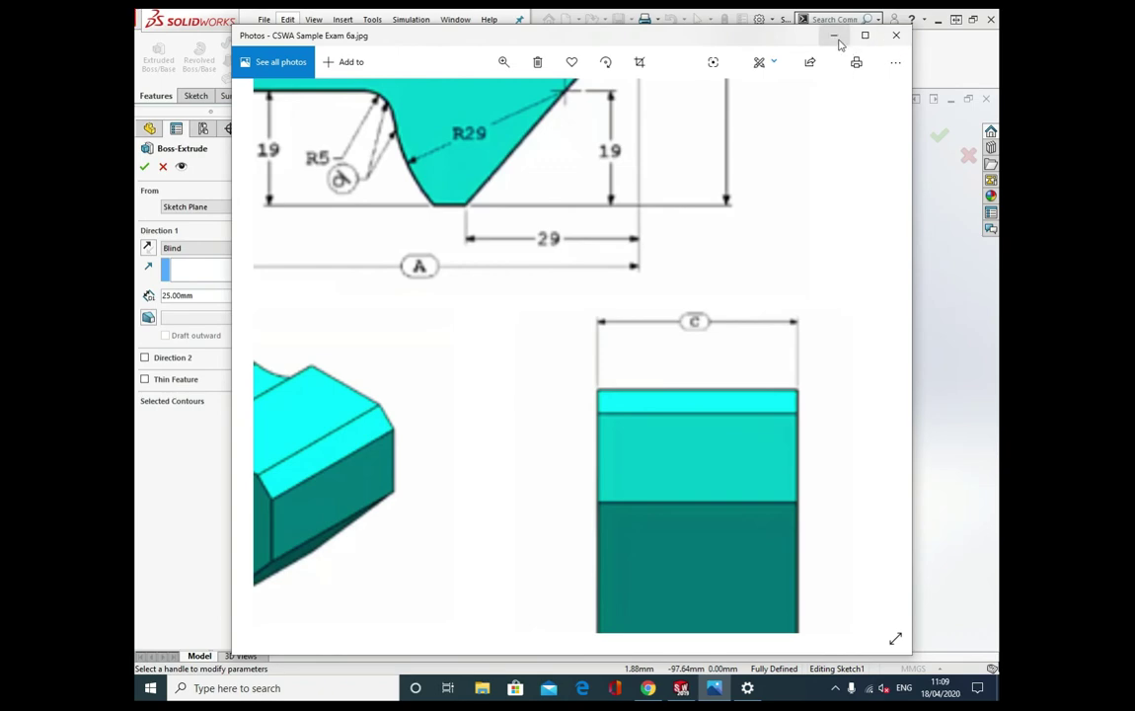
left_click(901, 39)
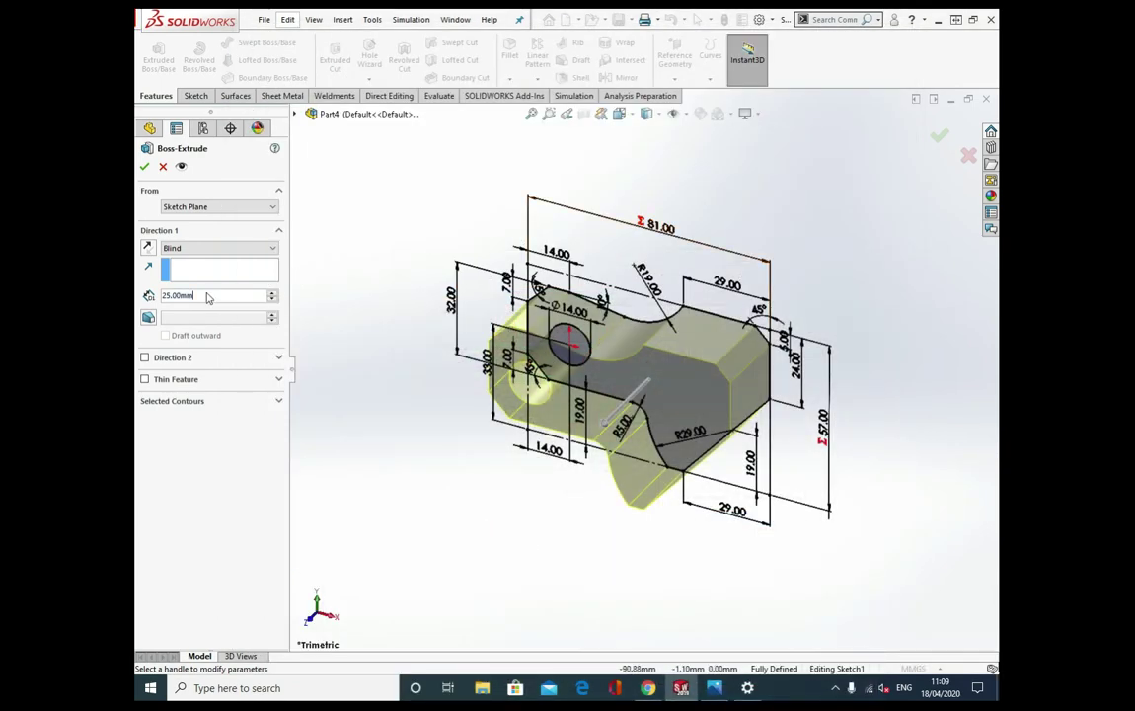
type("=")
mouse_move(282, 319)
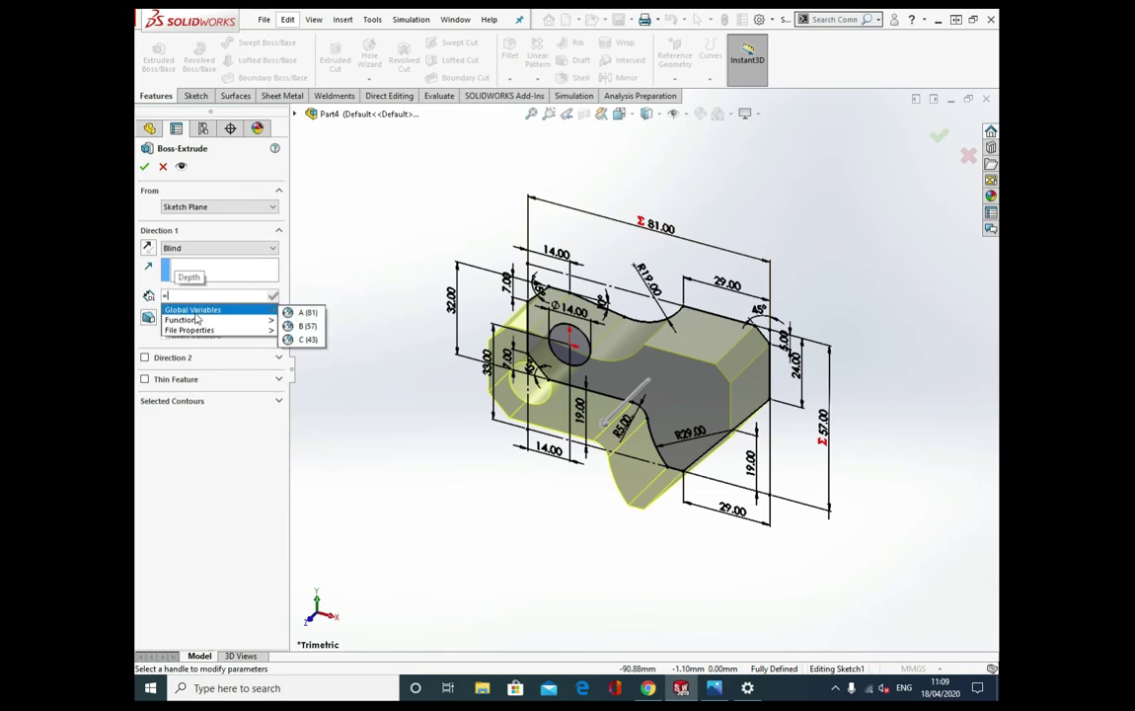
left_click(301, 338)
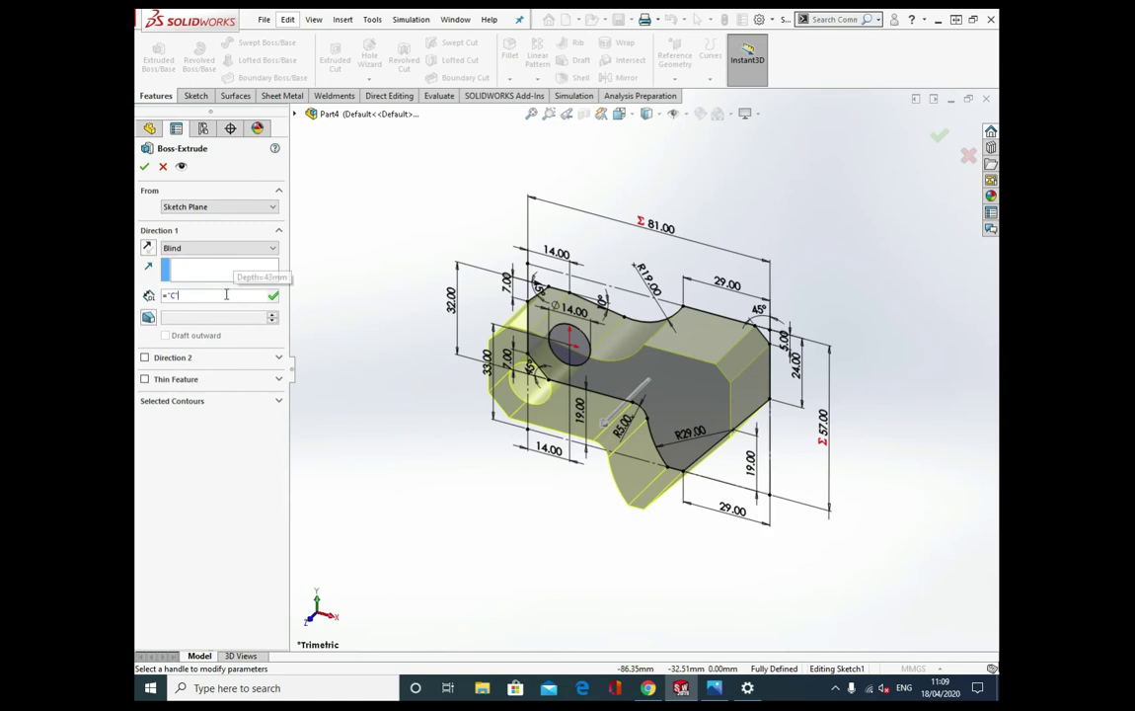
left_click(146, 167)
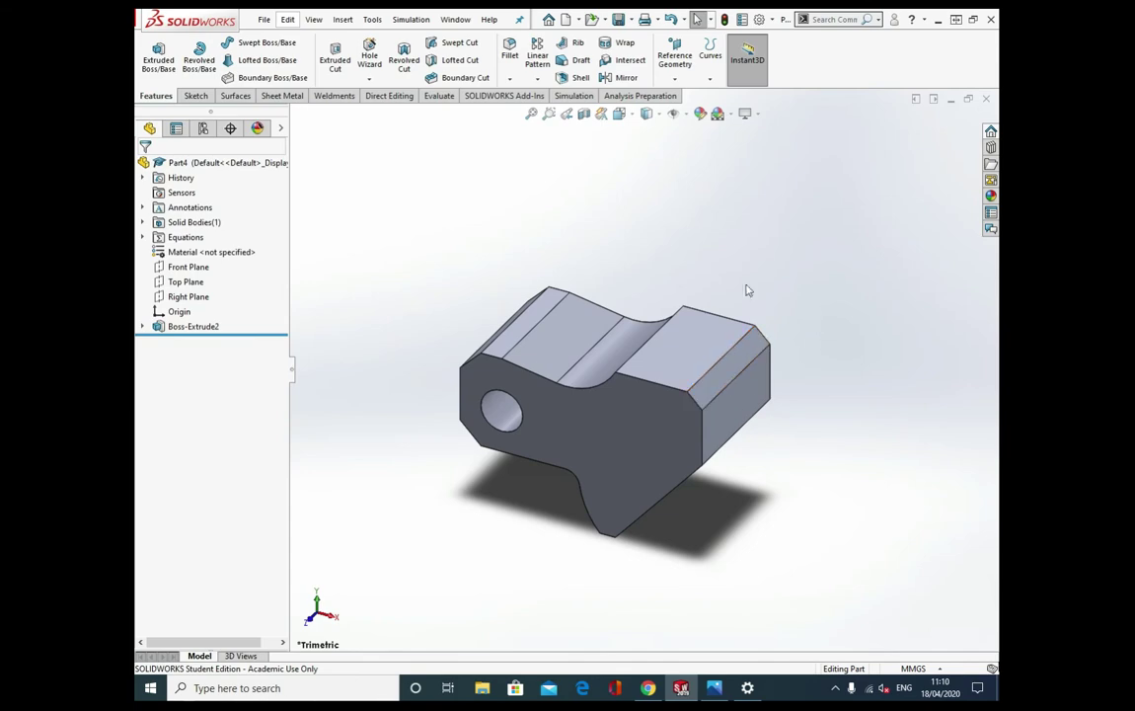
- Measure the long upper-right chamfer edge that runs along the part's extrusion depth
left_click(438, 96)
left_click(241, 57)
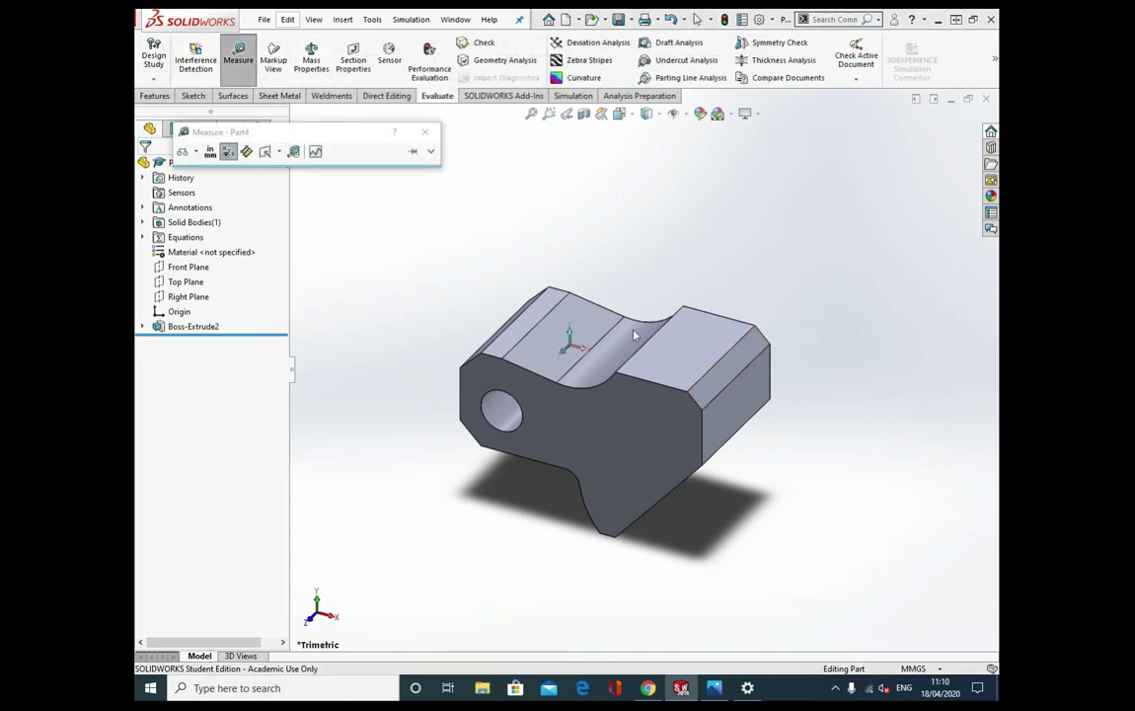
left_click(717, 367)
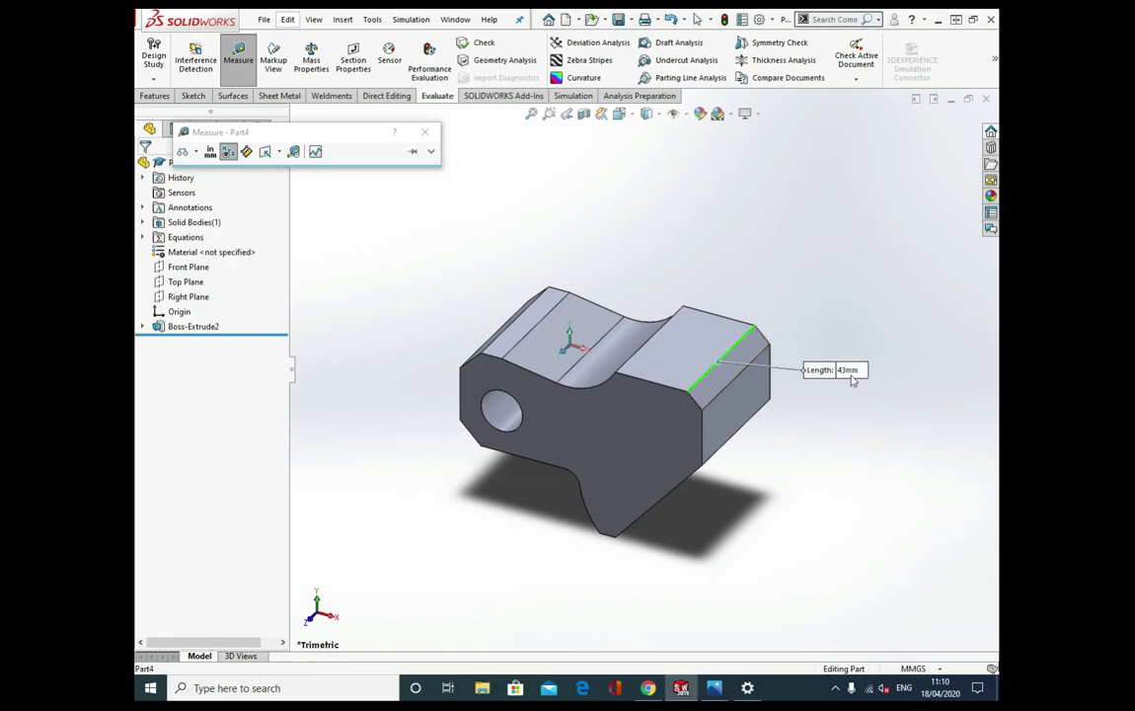
key("Escape")
key("Escape")
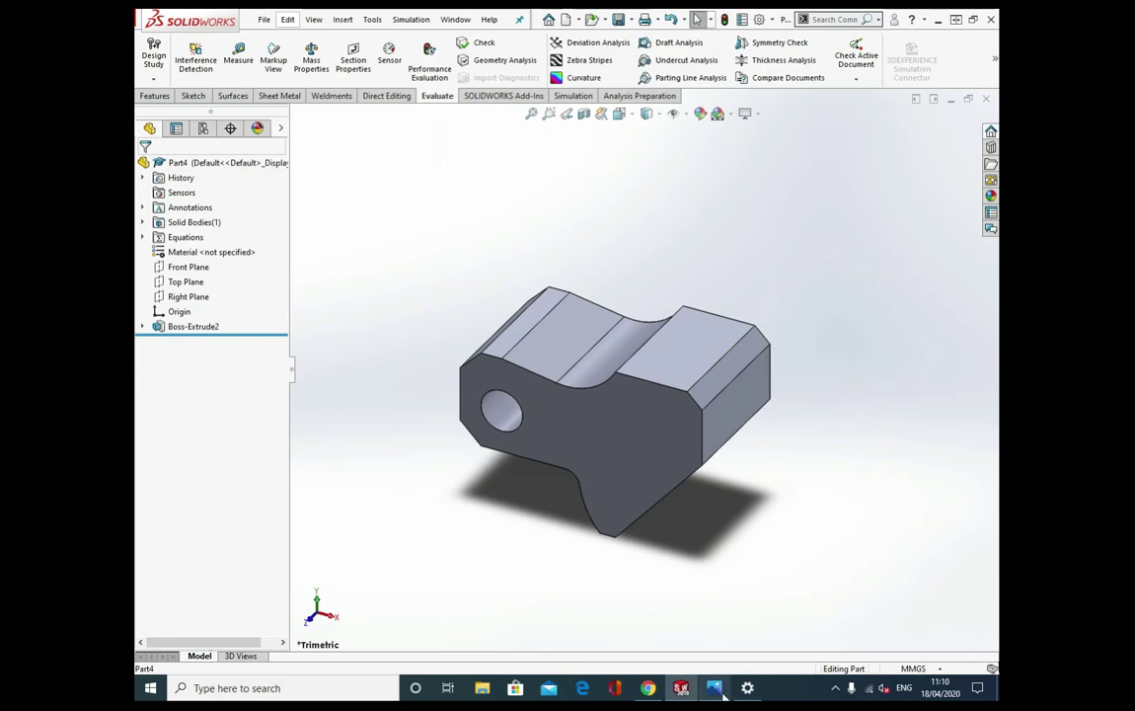
- Apply the AISI 1020 steel material to the part, checking its name and density against the exam question
left_click(711, 687)
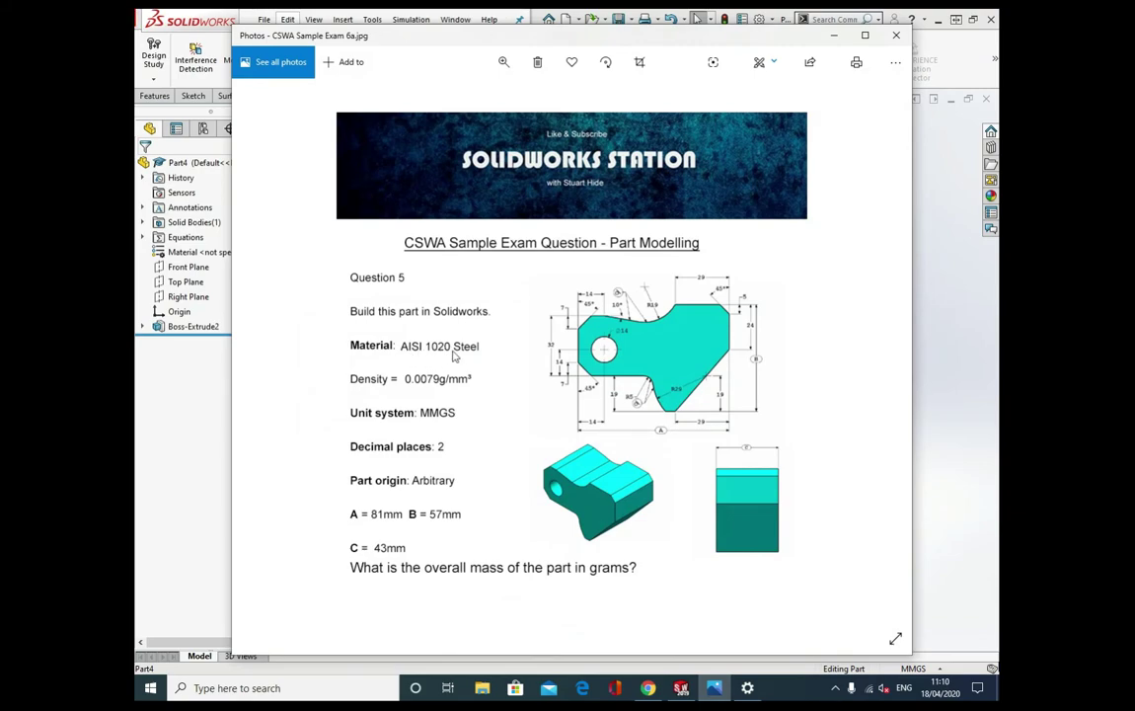
left_click(831, 39)
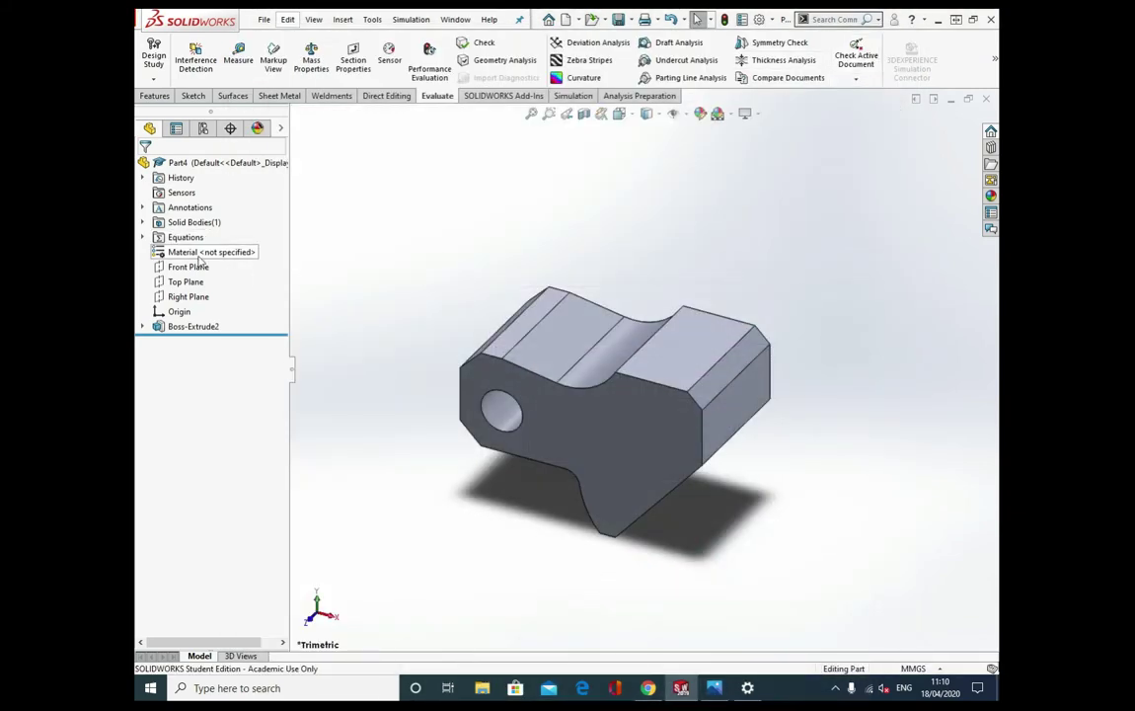
right_click(186, 255)
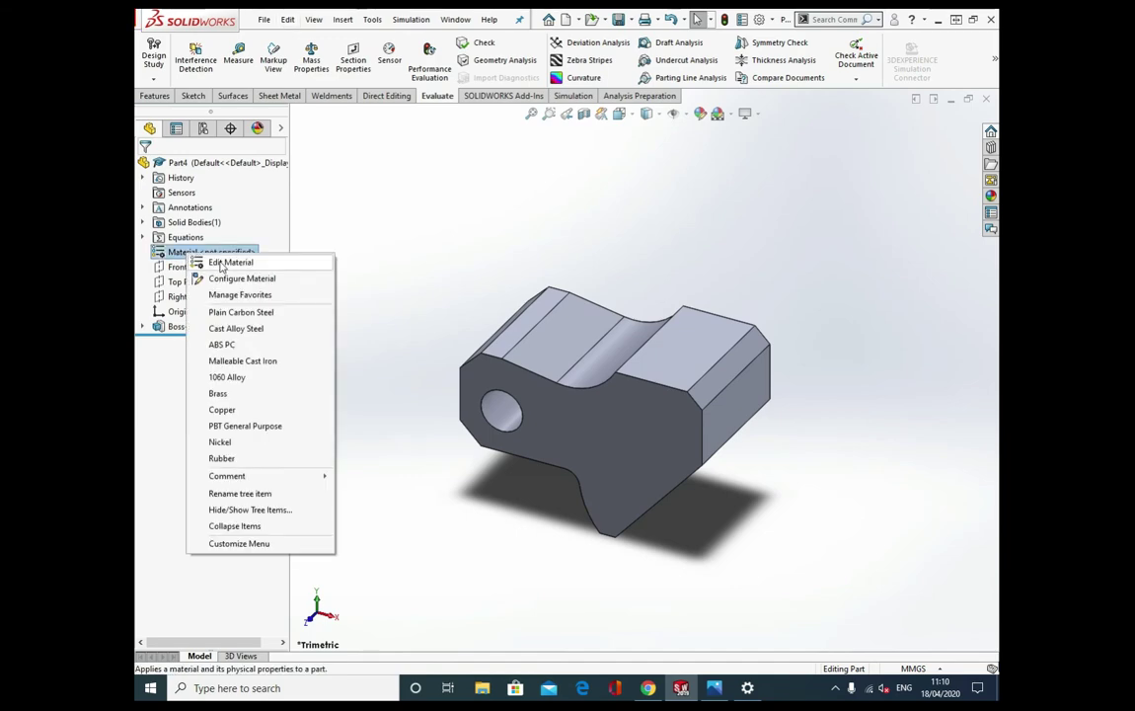
left_click(338, 313)
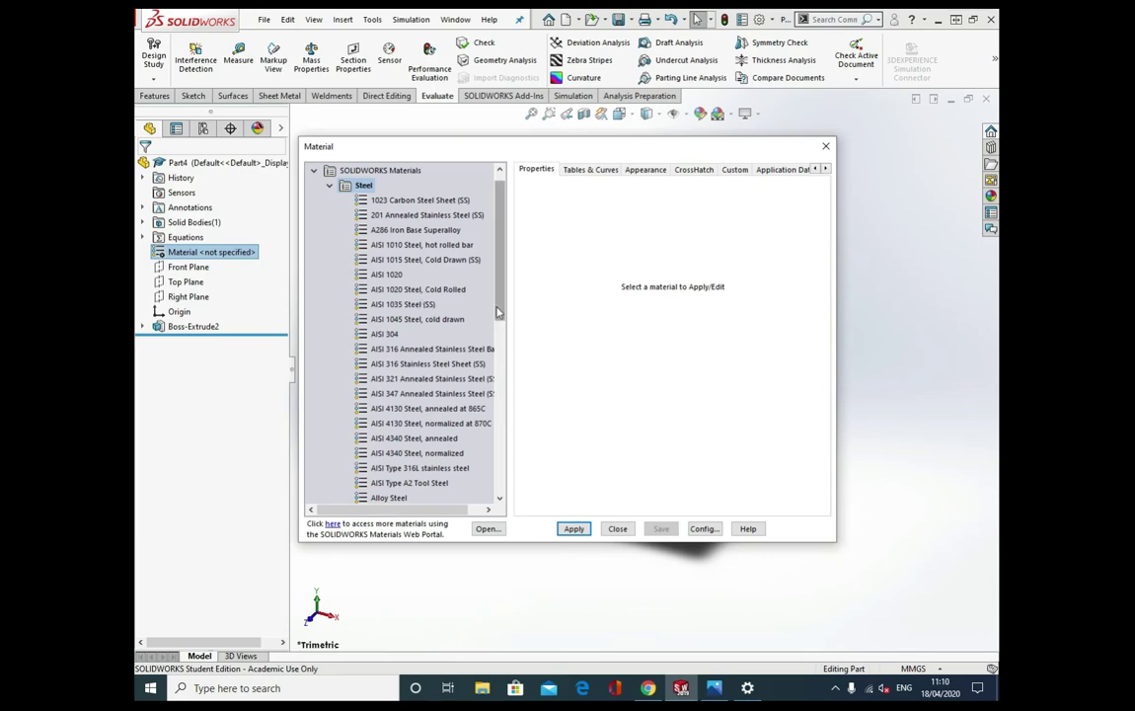
scroll(495, 332, "down", 1)
scroll(434, 301, "up", 1)
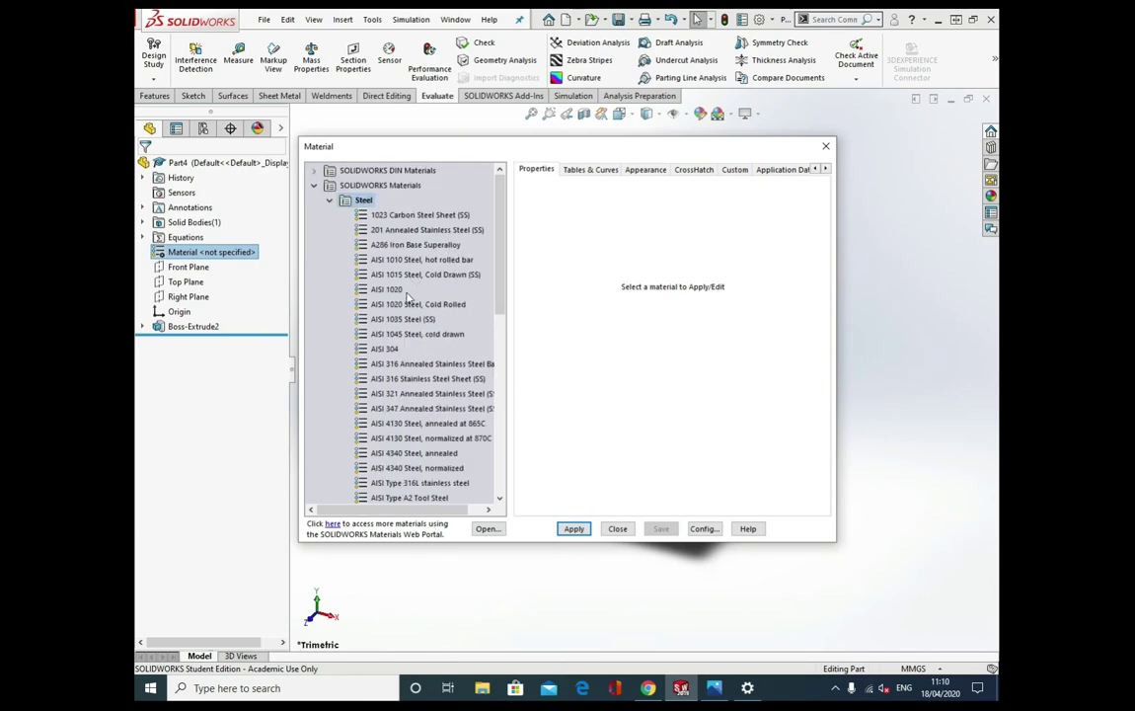
left_click(400, 291)
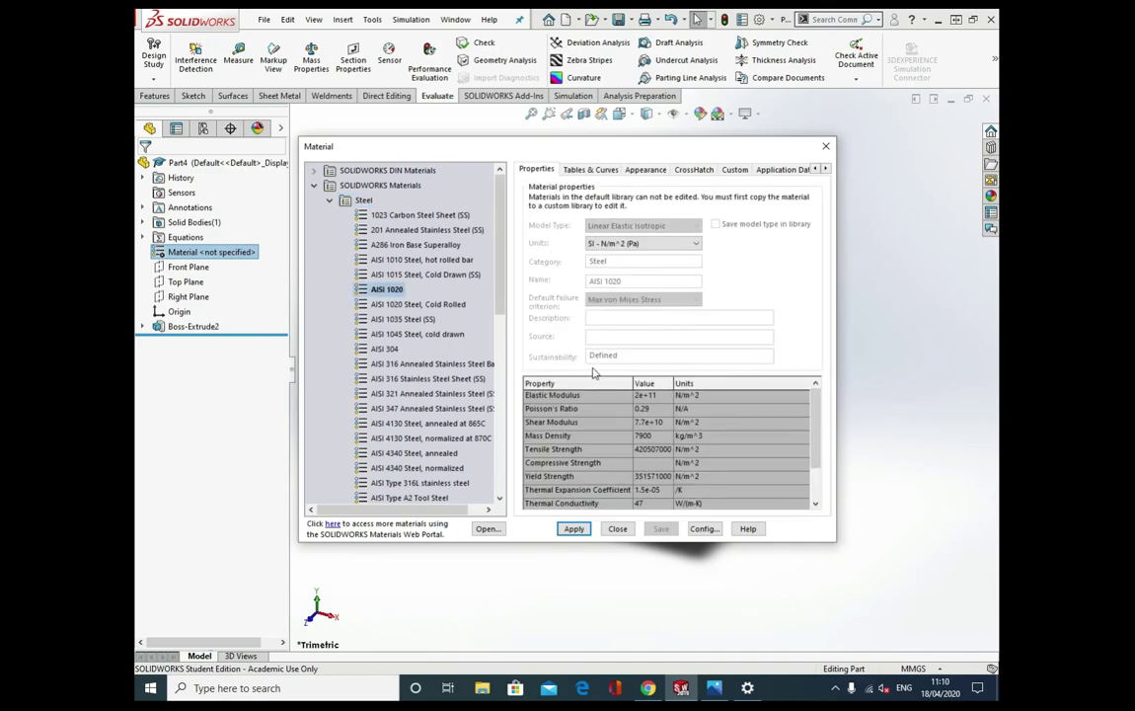
left_click(714, 688)
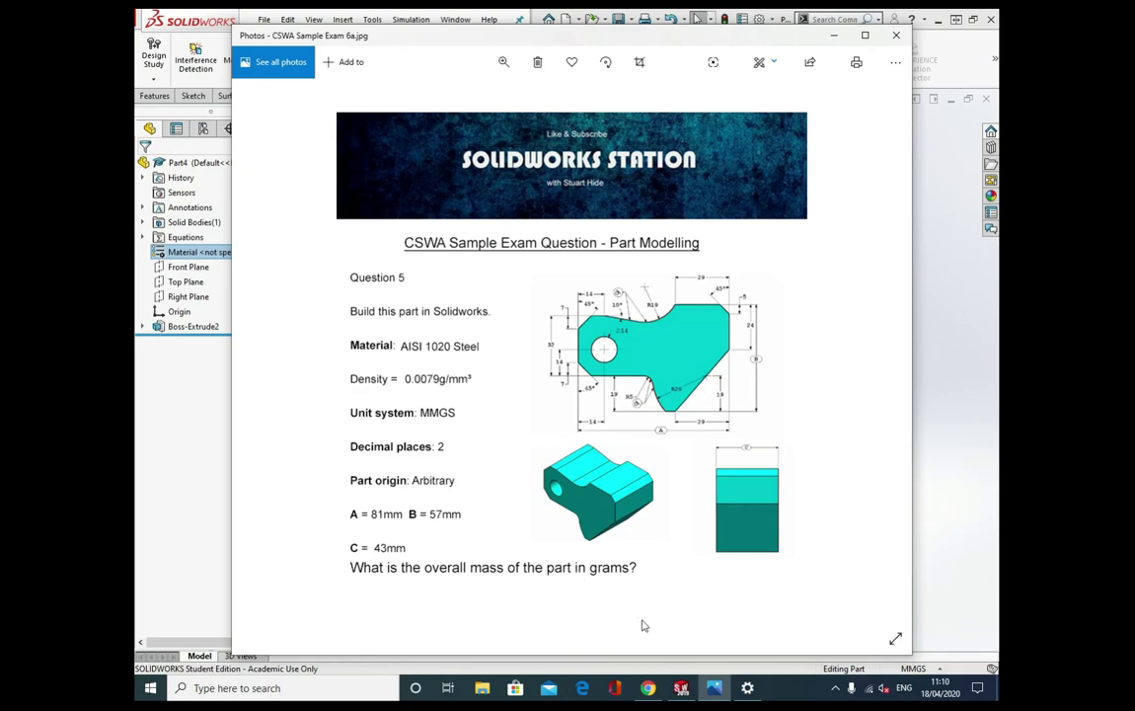
key("alt+Tab")
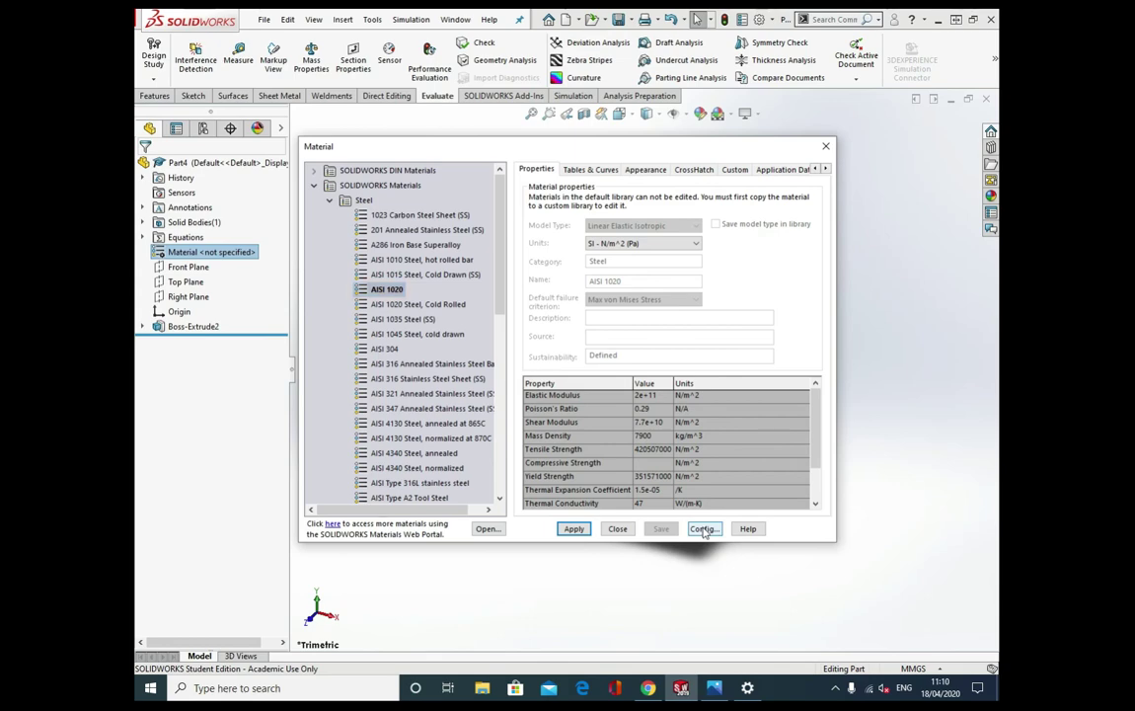
left_click(704, 529)
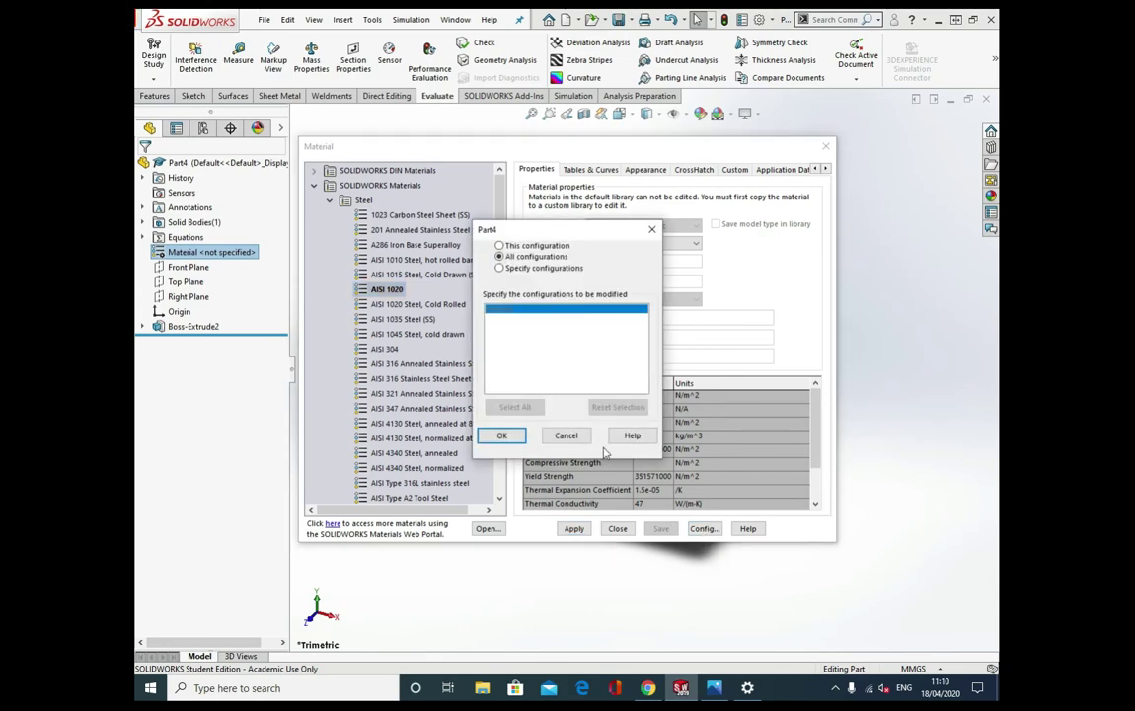
left_click(567, 436)
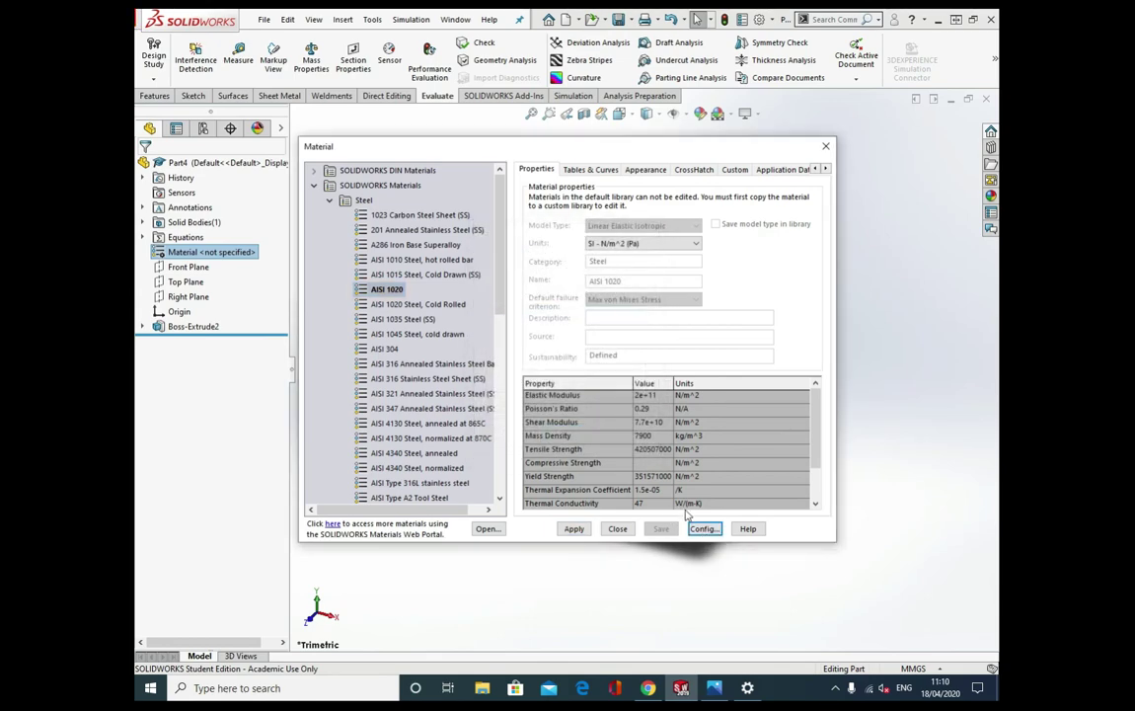
left_click(574, 529)
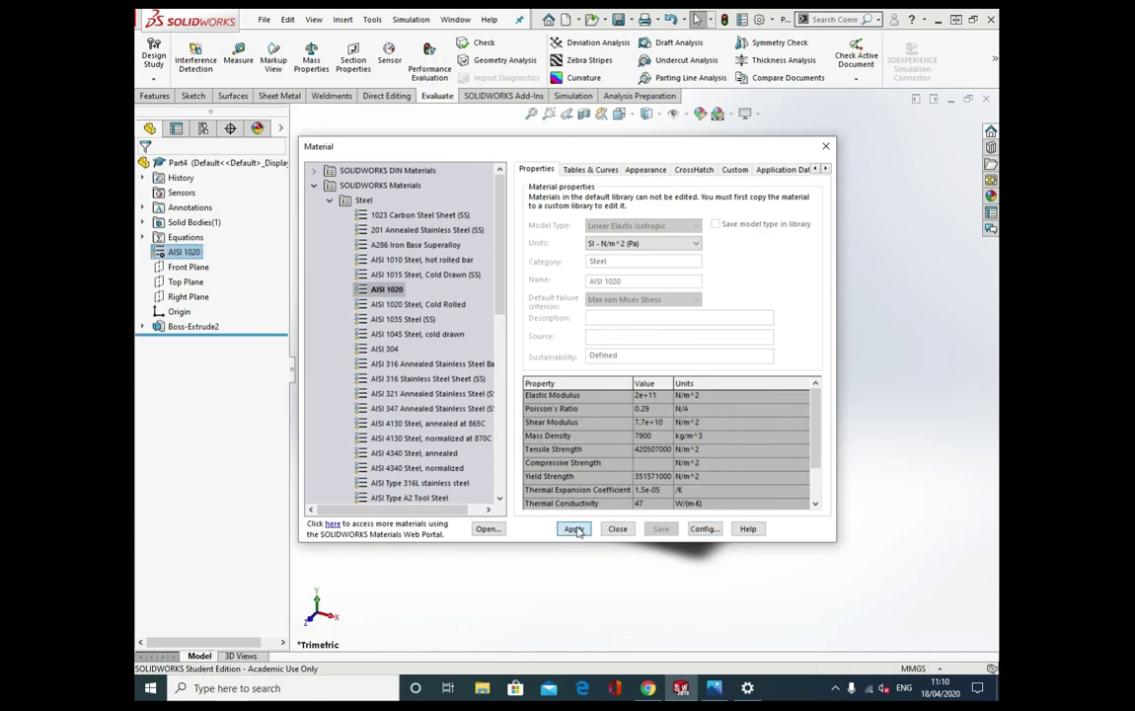
left_click(616, 529)
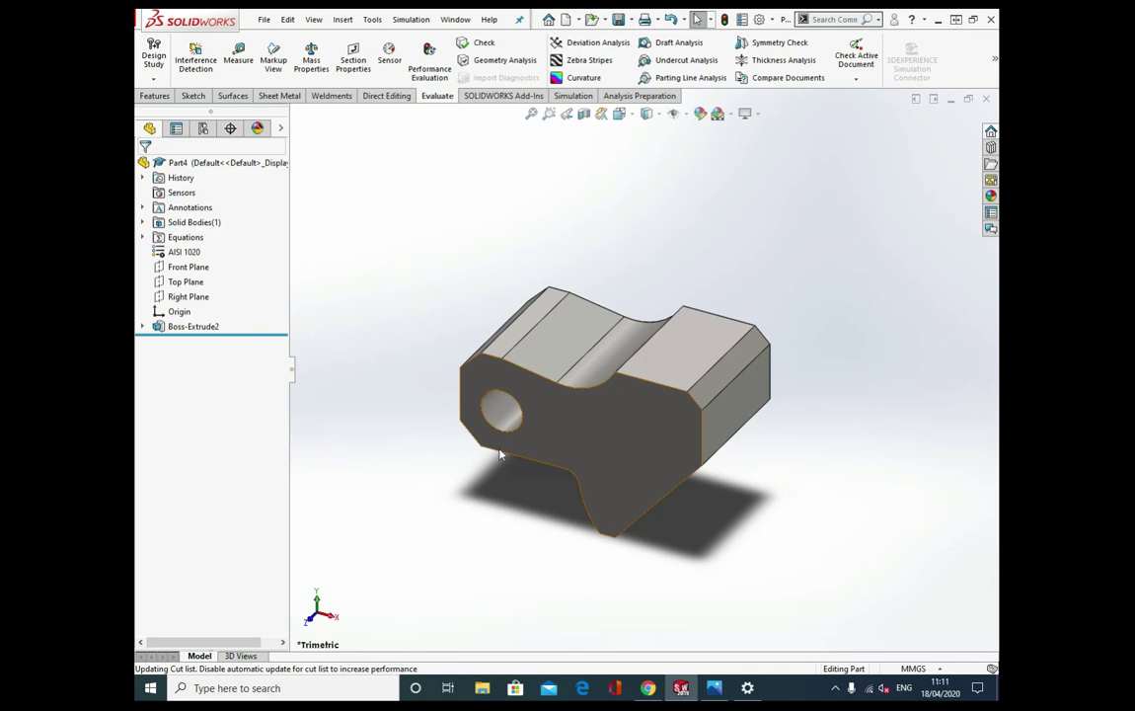
- Reread the exam question and evaluate the part's mass properties to find its overall mass in grams
left_click(713, 688)
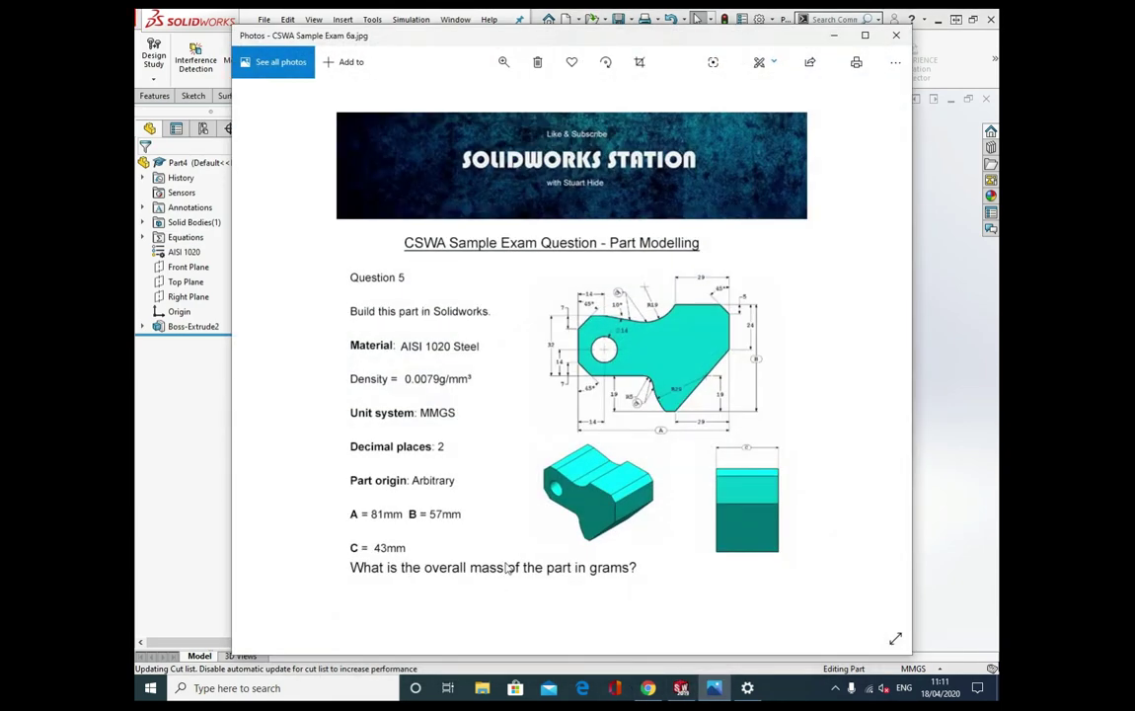
left_click(942, 454)
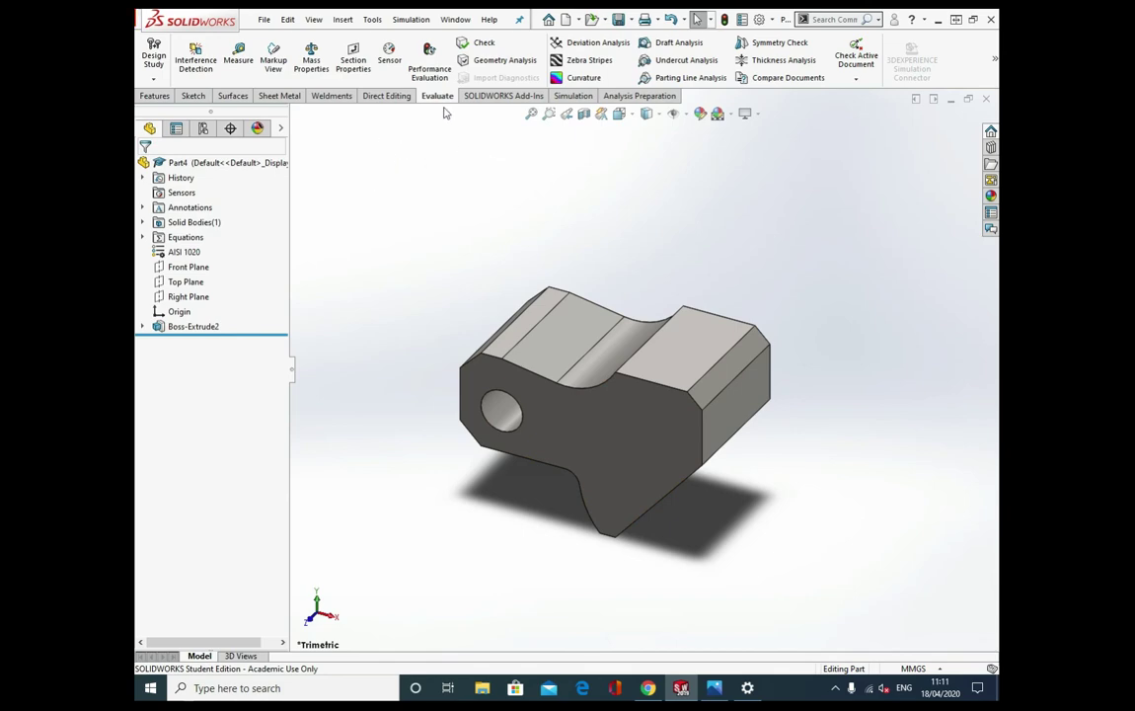
left_click(311, 57)
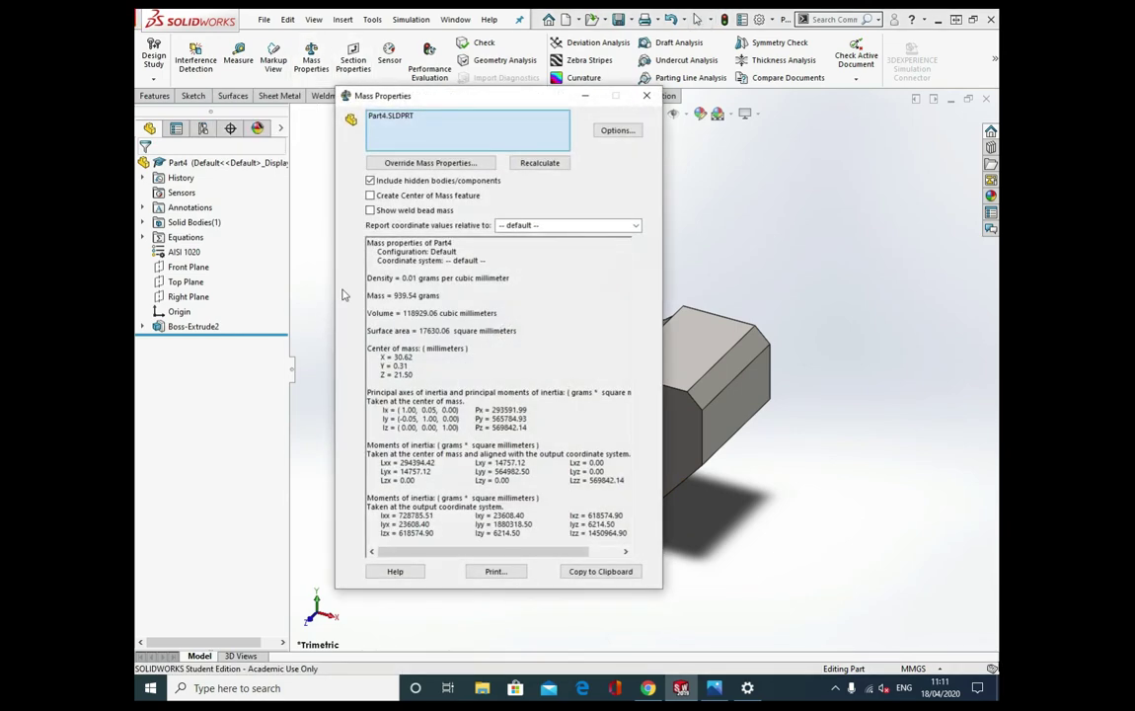
- Highlight the mass line in the mass properties results to read the part's overall mass in grams
left_click_drag(366, 295, 459, 294)
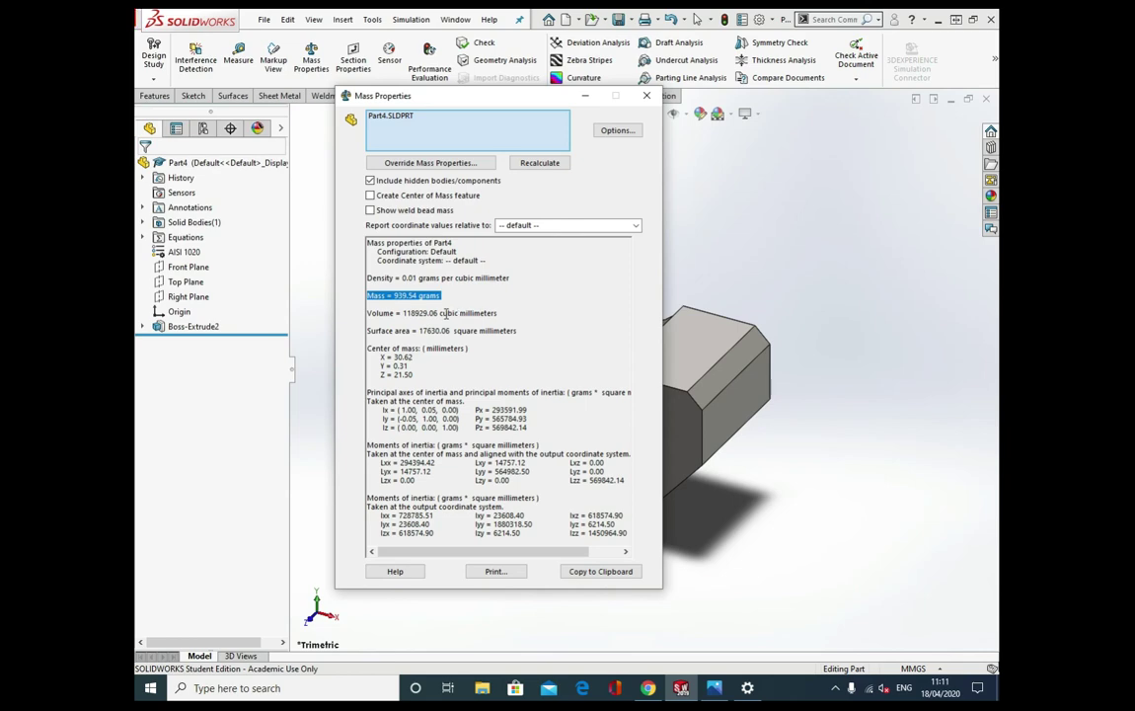
left_click(451, 296)
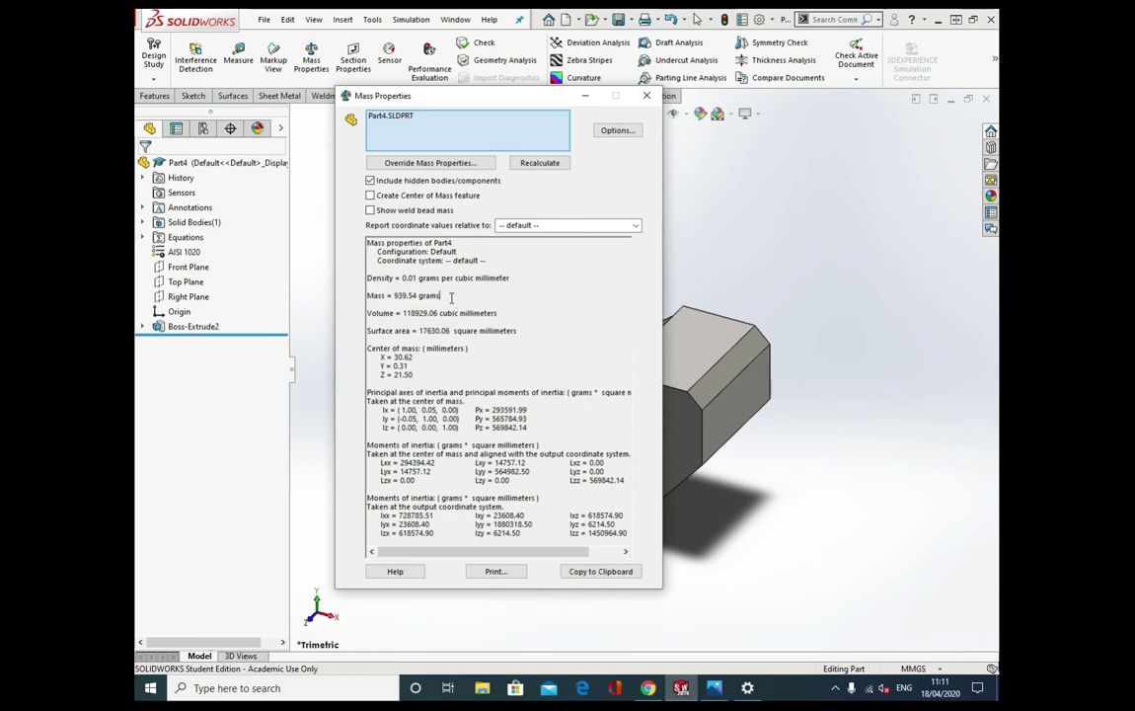
left_click_drag(451, 296, 375, 296)
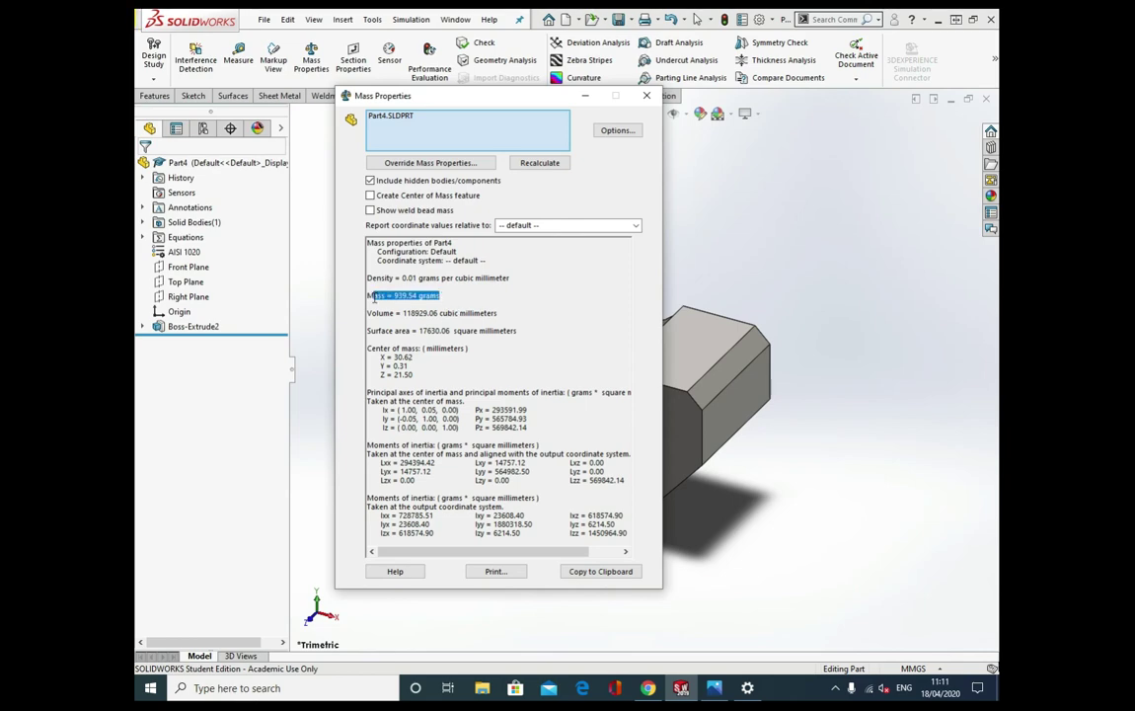
- Switch the mass property options to custom unit settings, with mass in grams and per unit volume in millimeters^3
left_click(618, 129)
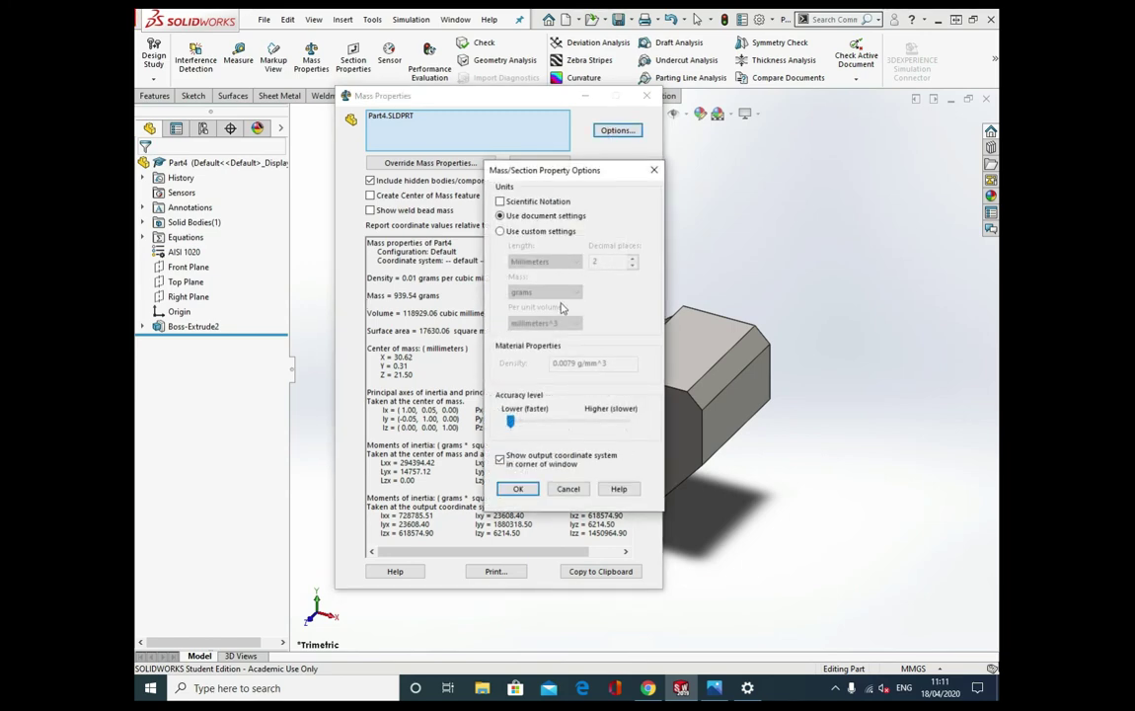
left_click(540, 233)
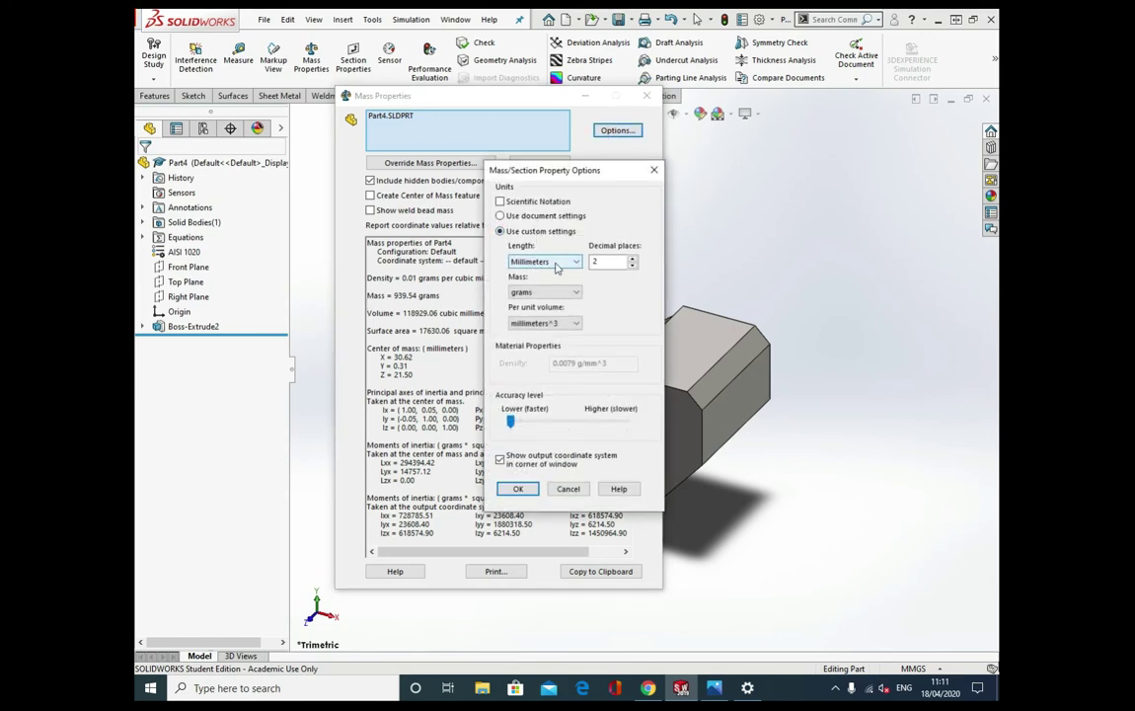
left_click(542, 293)
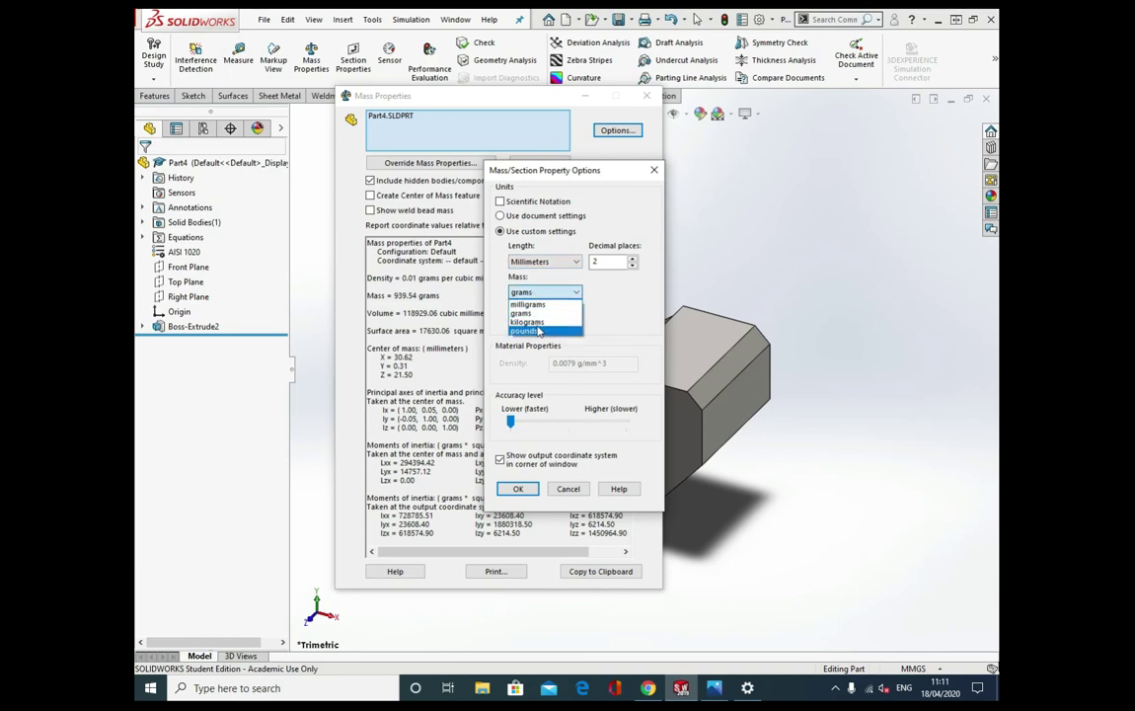
left_click(550, 313)
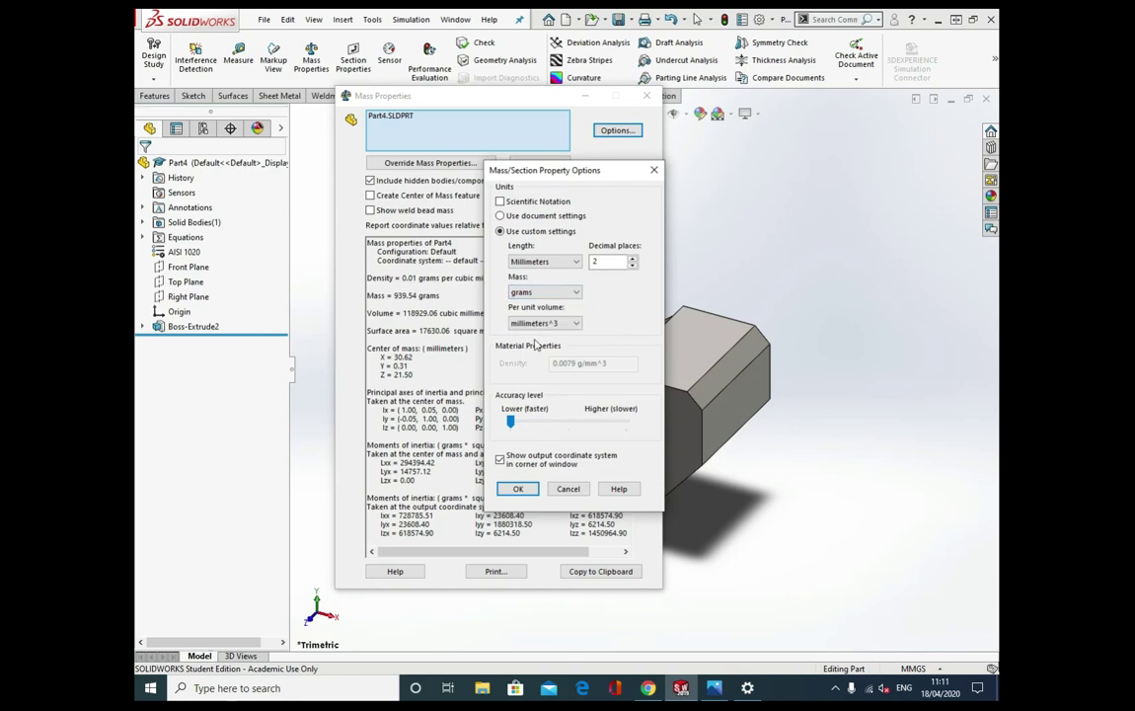
left_click(573, 324)
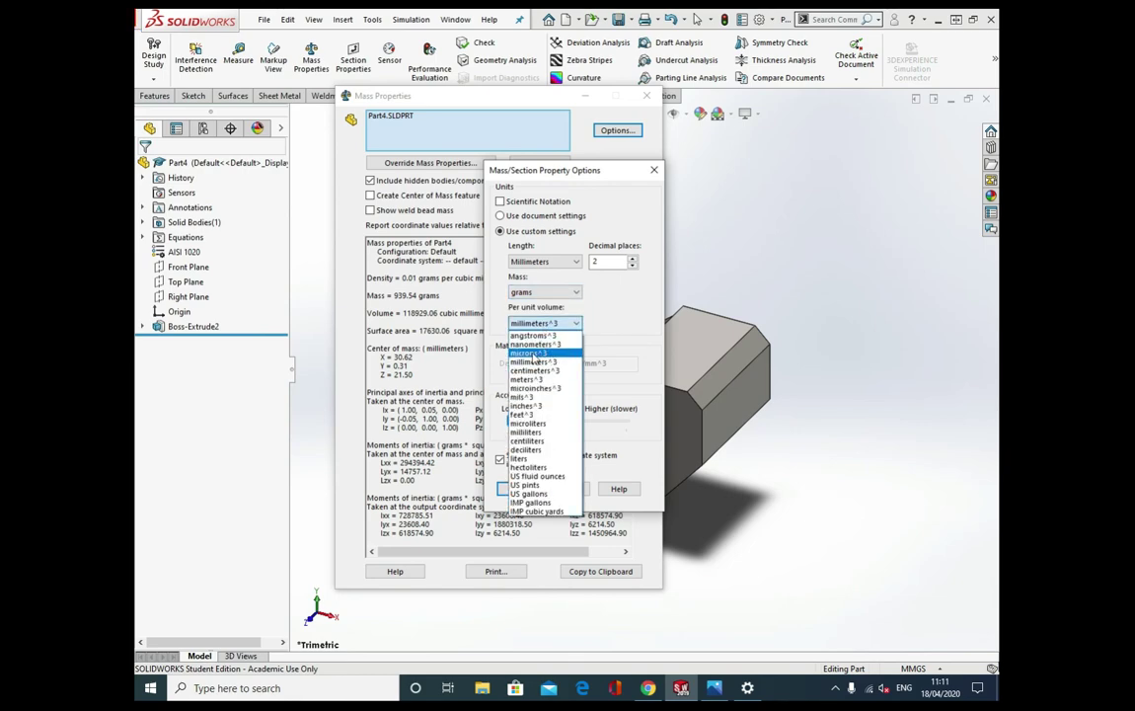
left_click(533, 362)
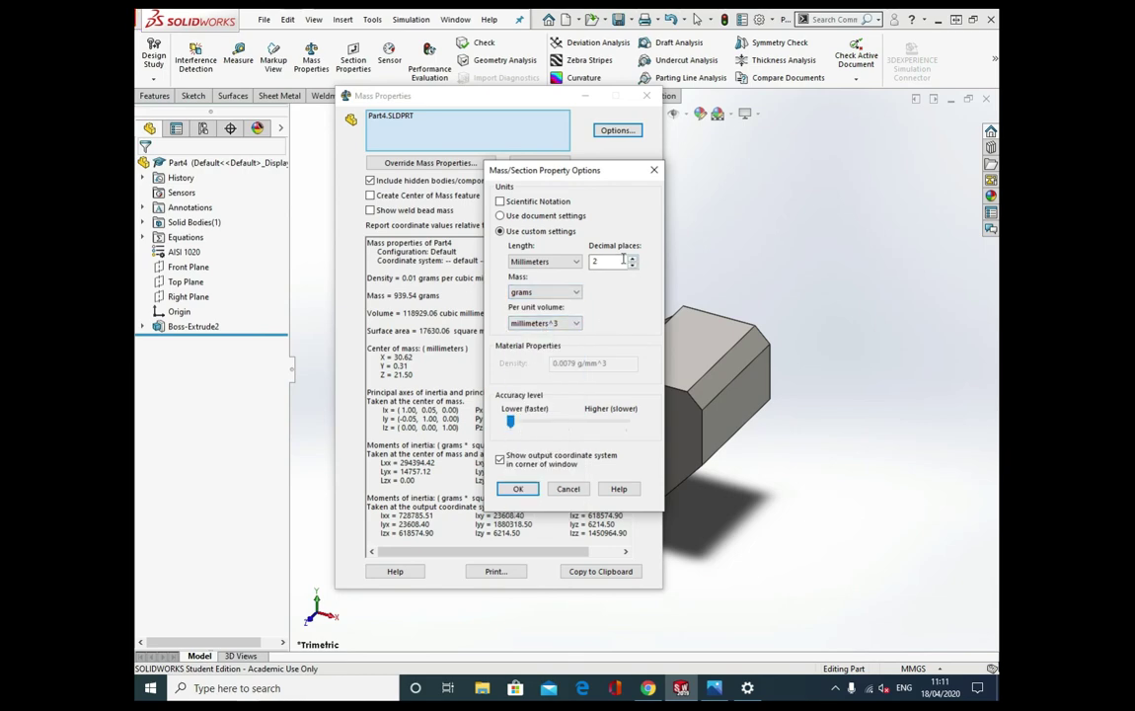
- Check the decimal places against the exam question and accept the mass property options with 2 decimal places
double_click(624, 260)
left_click(714, 688)
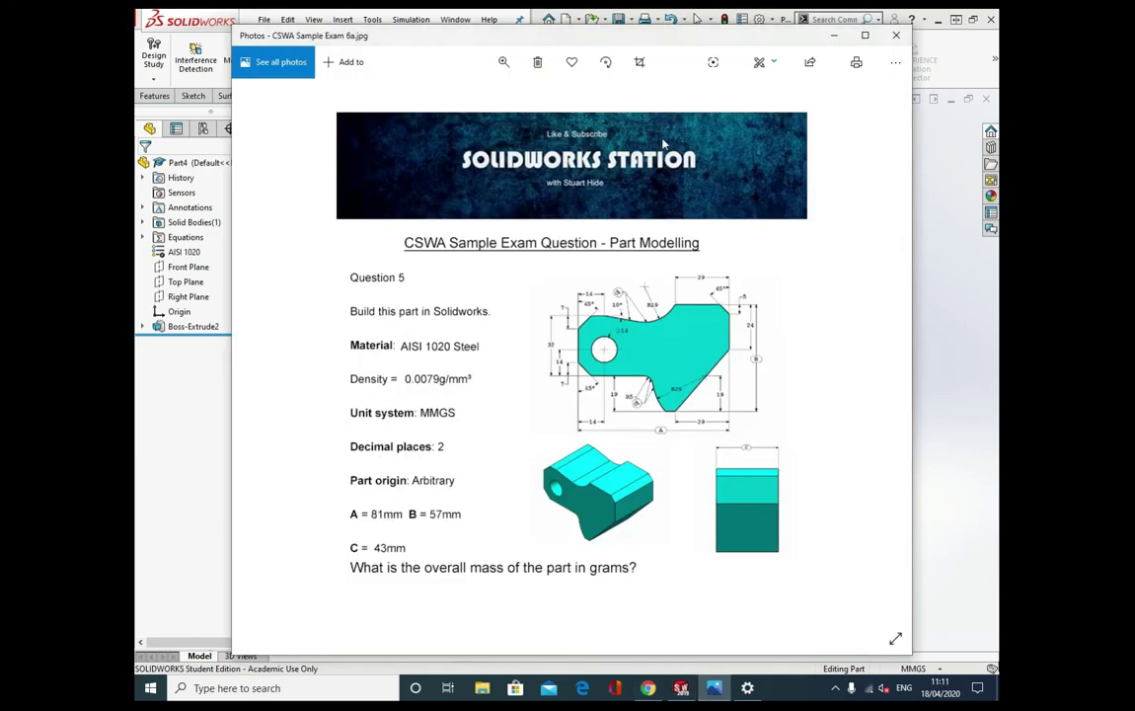
left_click(832, 36)
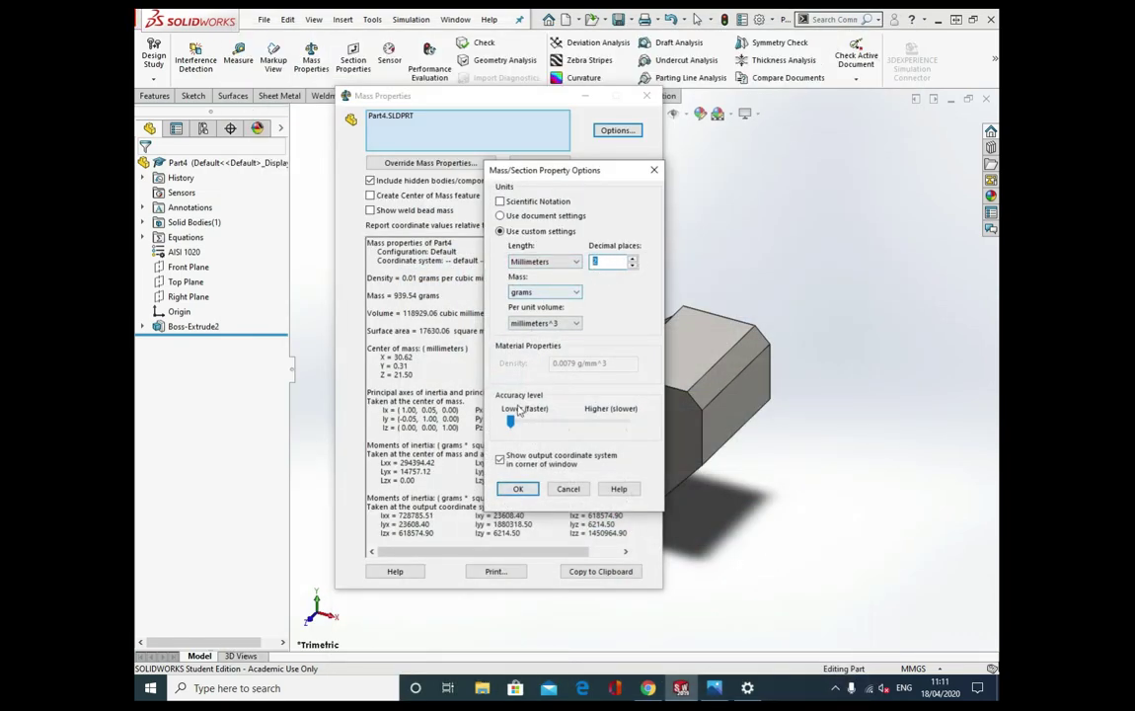
left_click(515, 491)
- Recheck the mass line under the custom unit settings and close the mass properties results
mouse_move(440, 295)
left_mouse_down()
mouse_move(368, 295)
mouse_move(421, 295)
left_mouse_up()
left_click(491, 299)
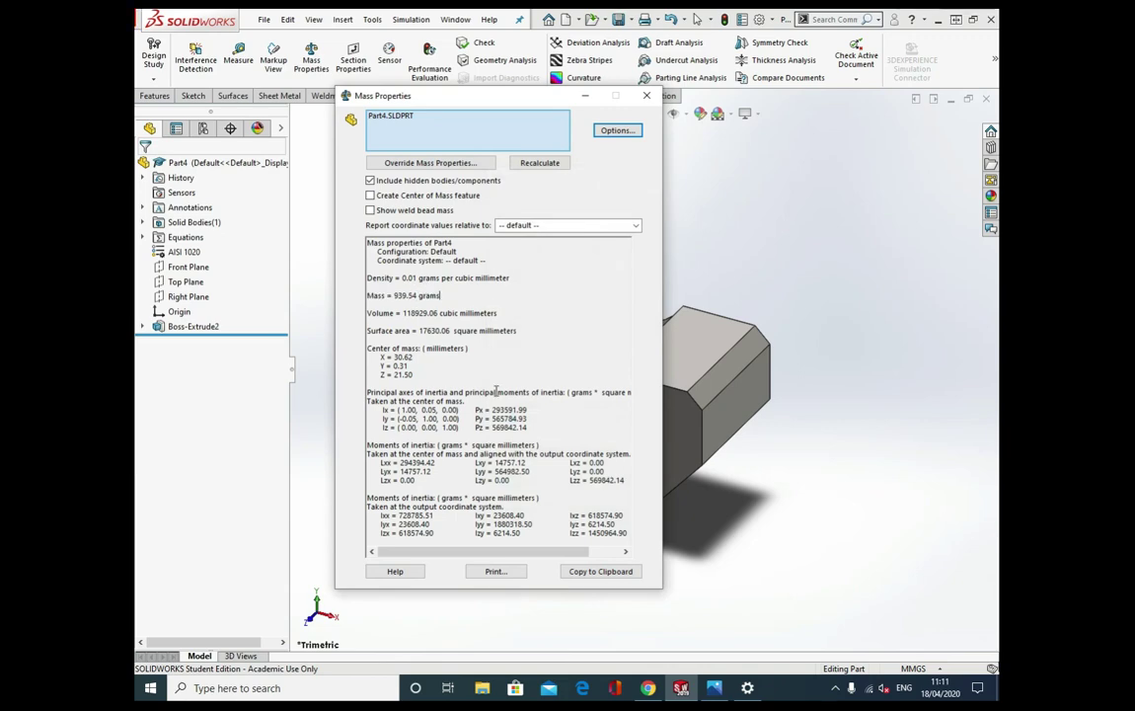
left_click(646, 97)
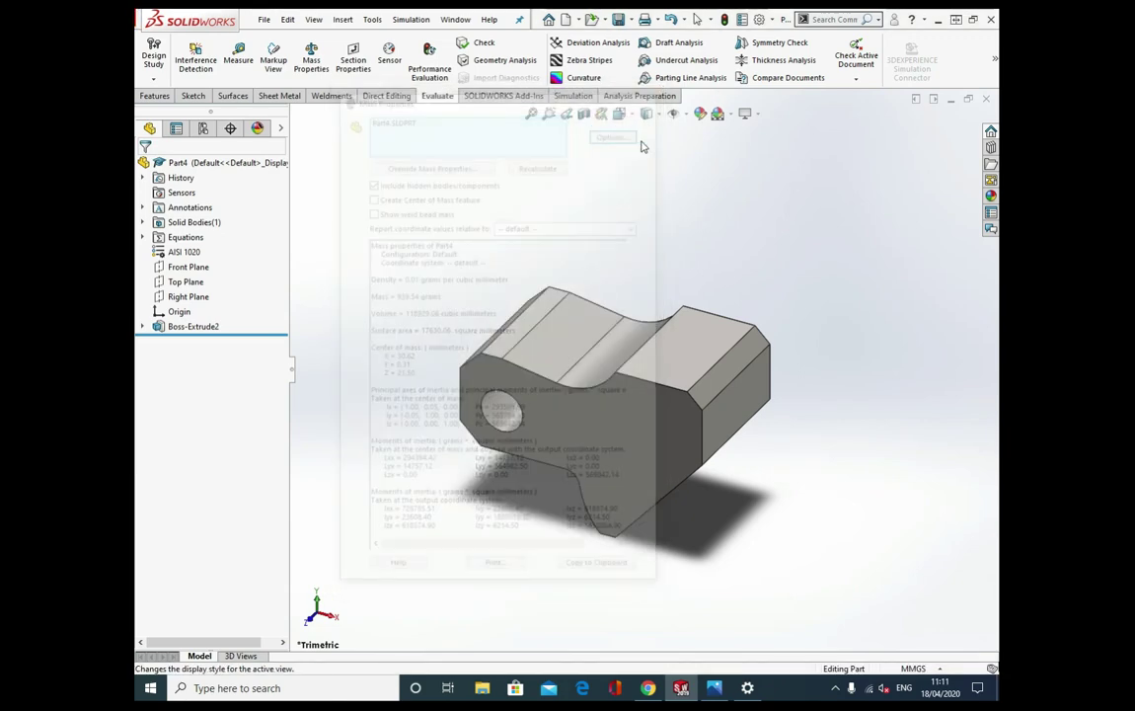